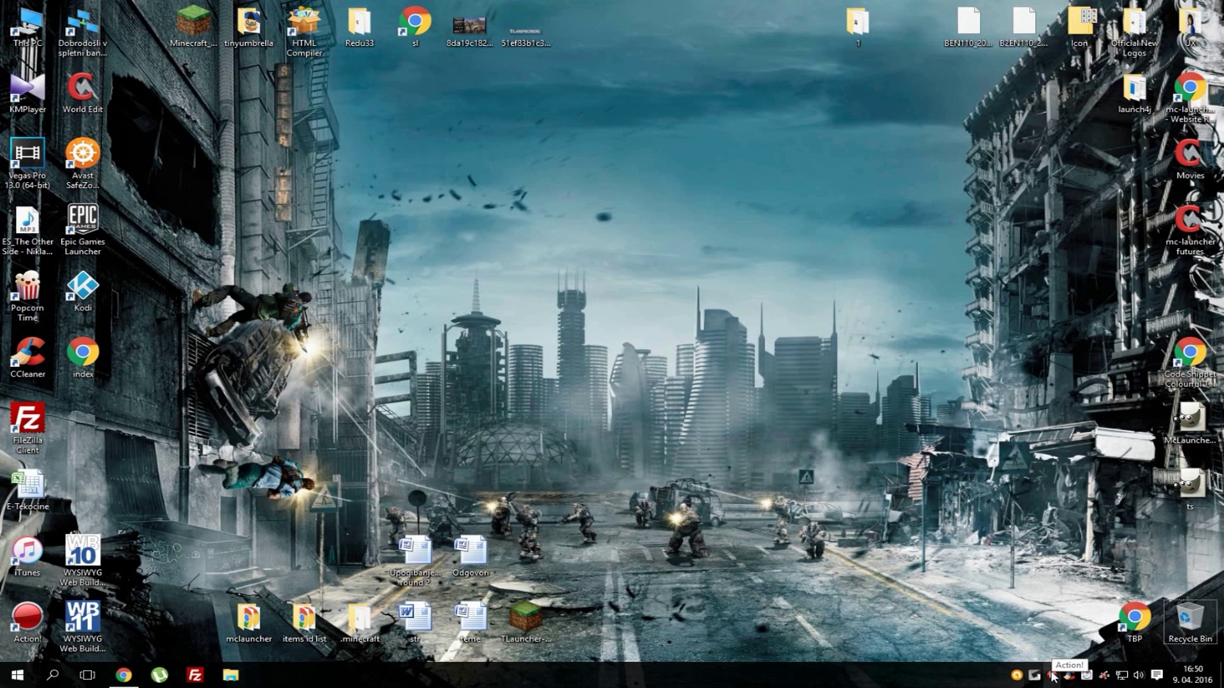
- Open Programs and Features from Control Panel to list installed programs
click(1052, 675)
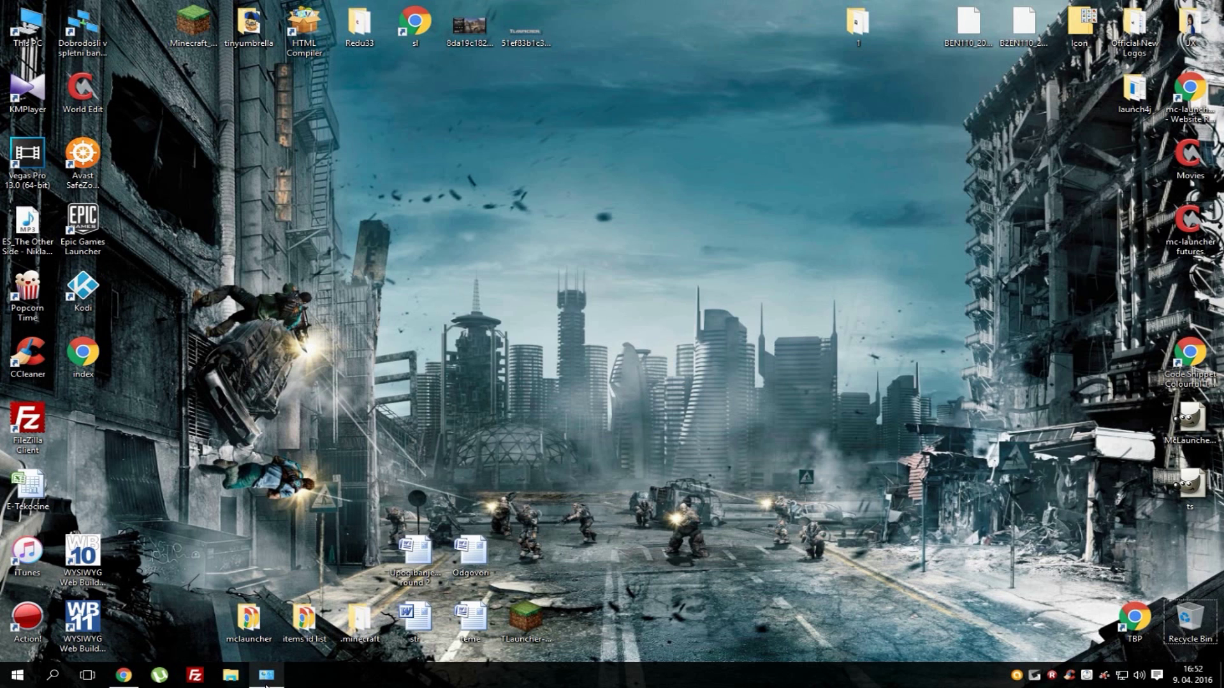
click(265, 675)
scroll(581, 421, down, 1)
scroll(527, 438, down, 1)
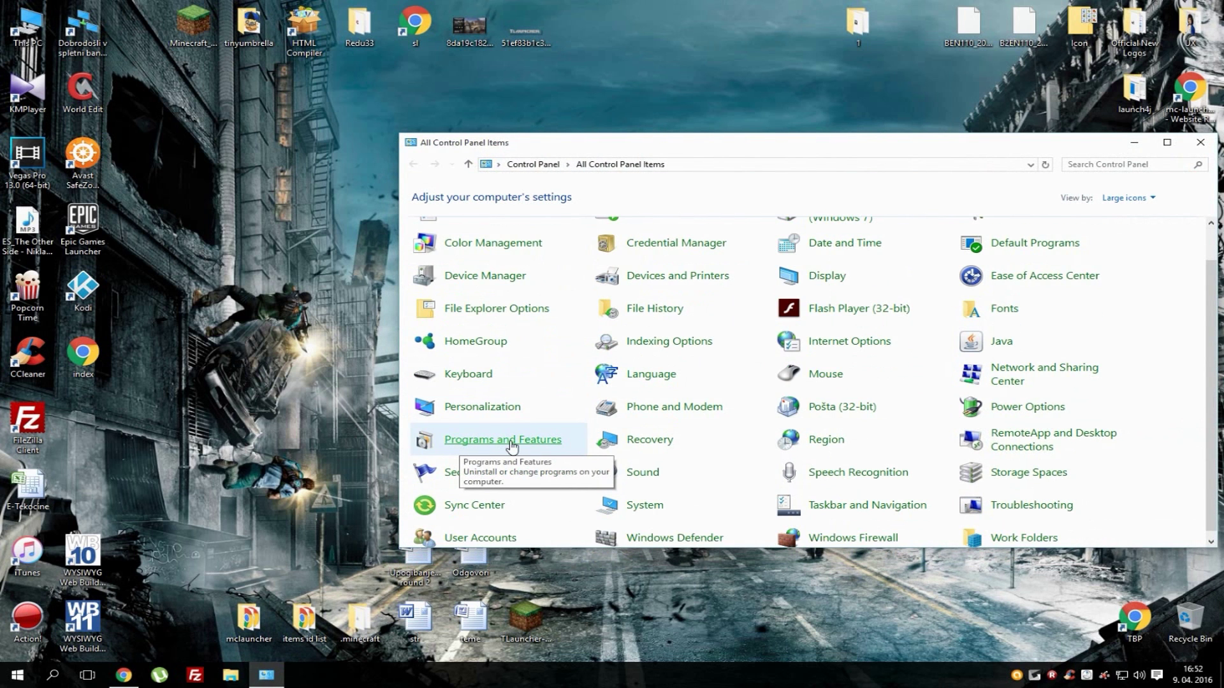
click(512, 442)
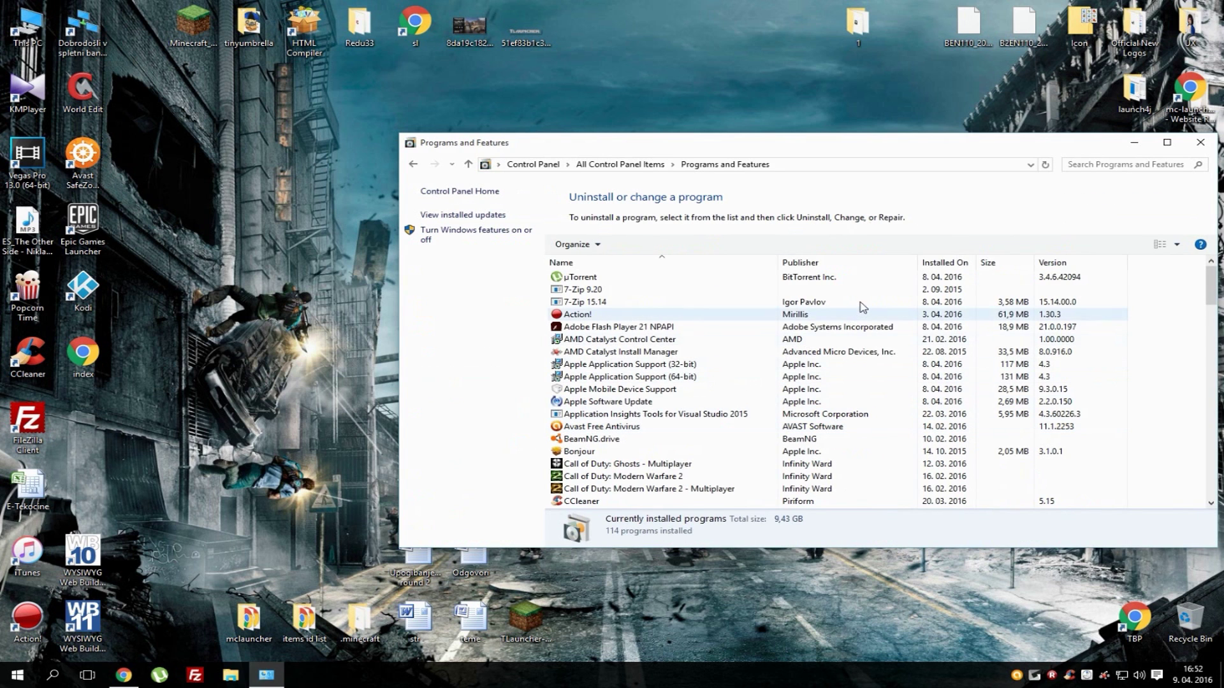
click(785, 313)
scroll(784, 314, down, 1)
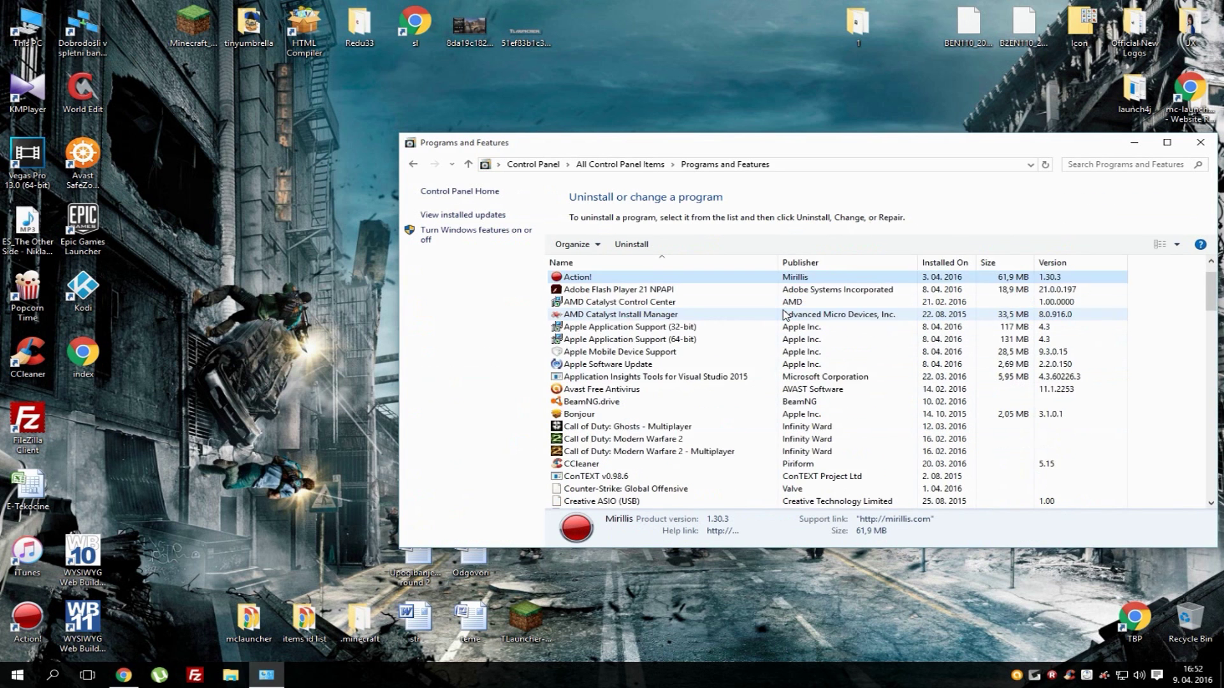
scroll(784, 314, down, 1)
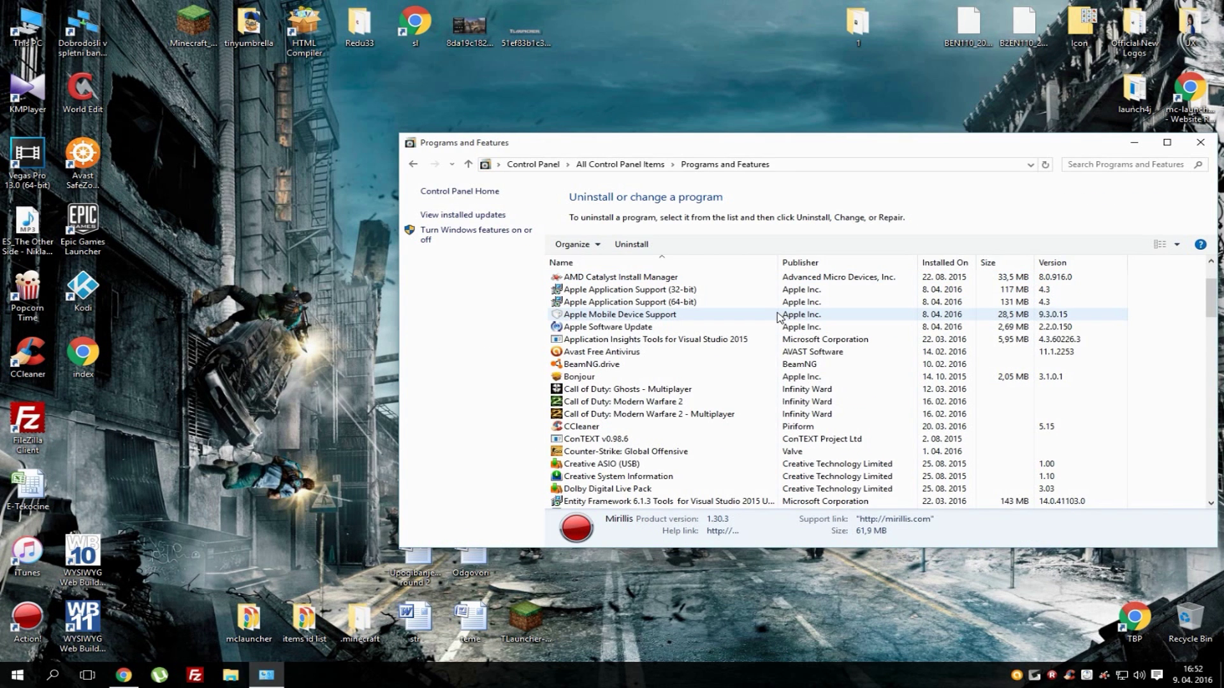
- Filter the installed programs by 'java' and select Java 8 Update 77
key(j)
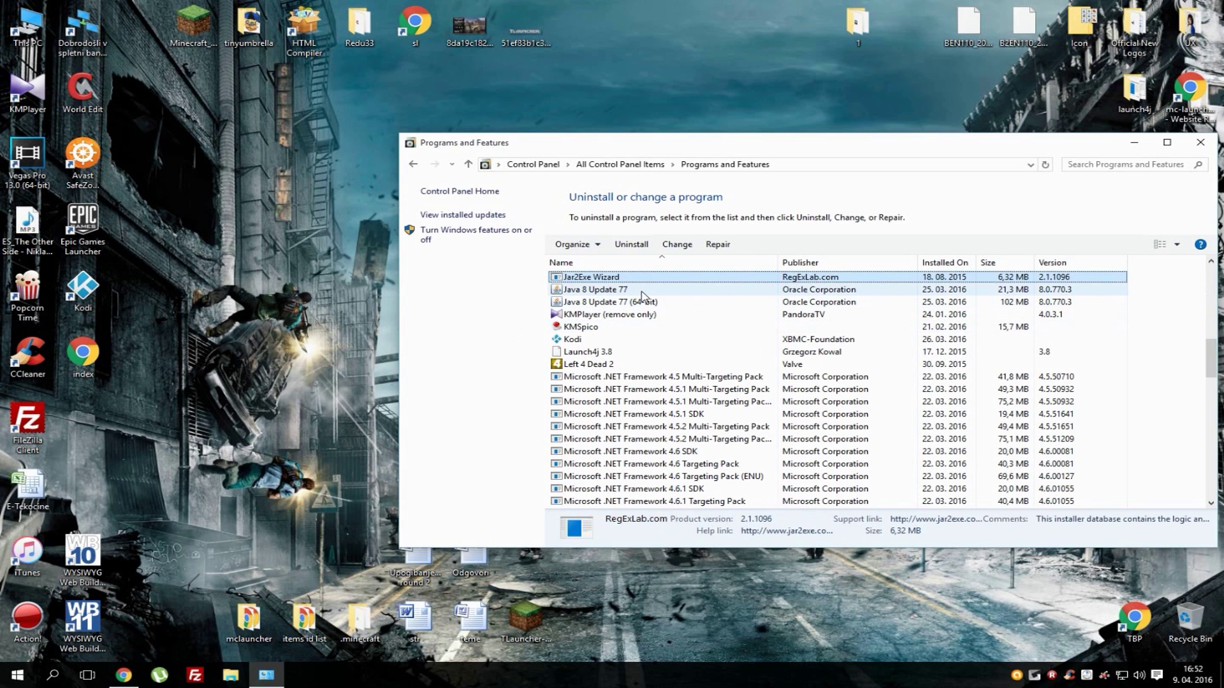
click(642, 291)
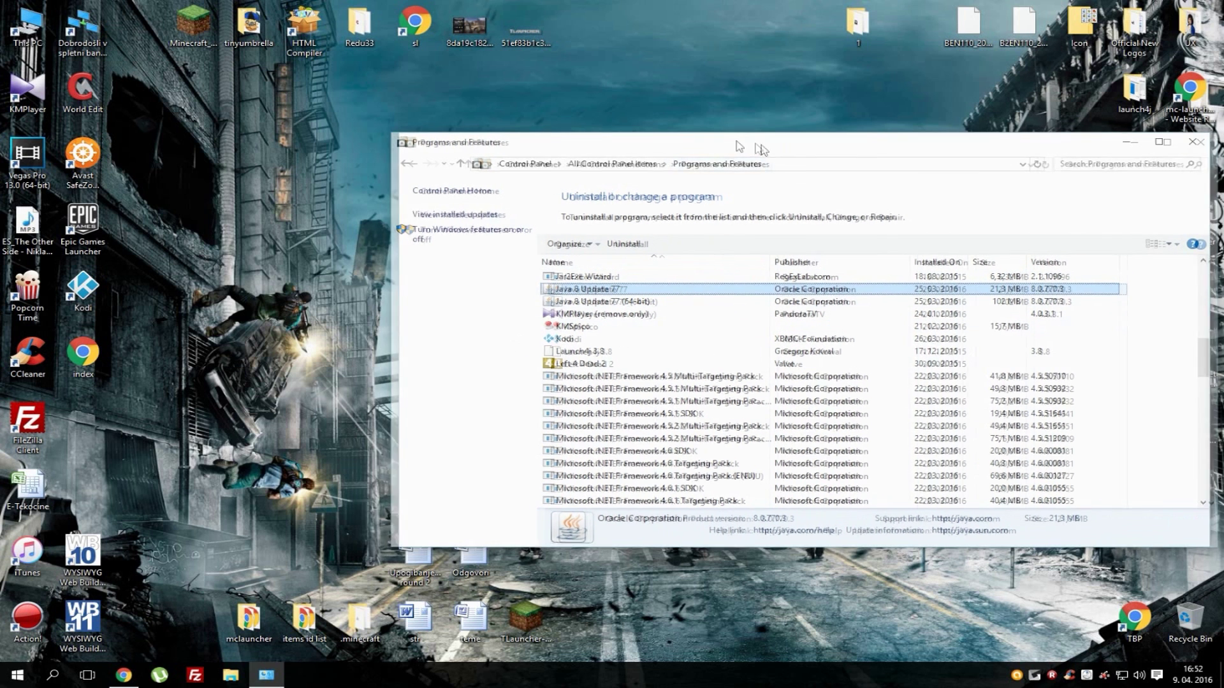
drag(768, 150, 677, 138)
click(998, 152)
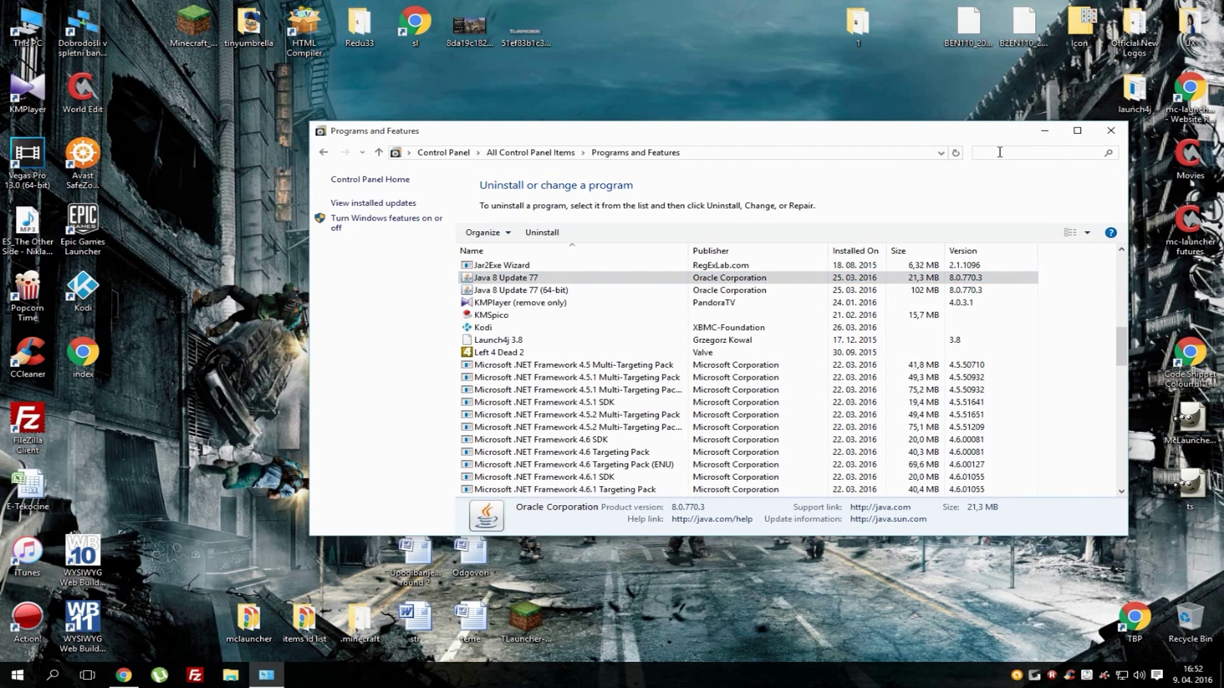
text(java)
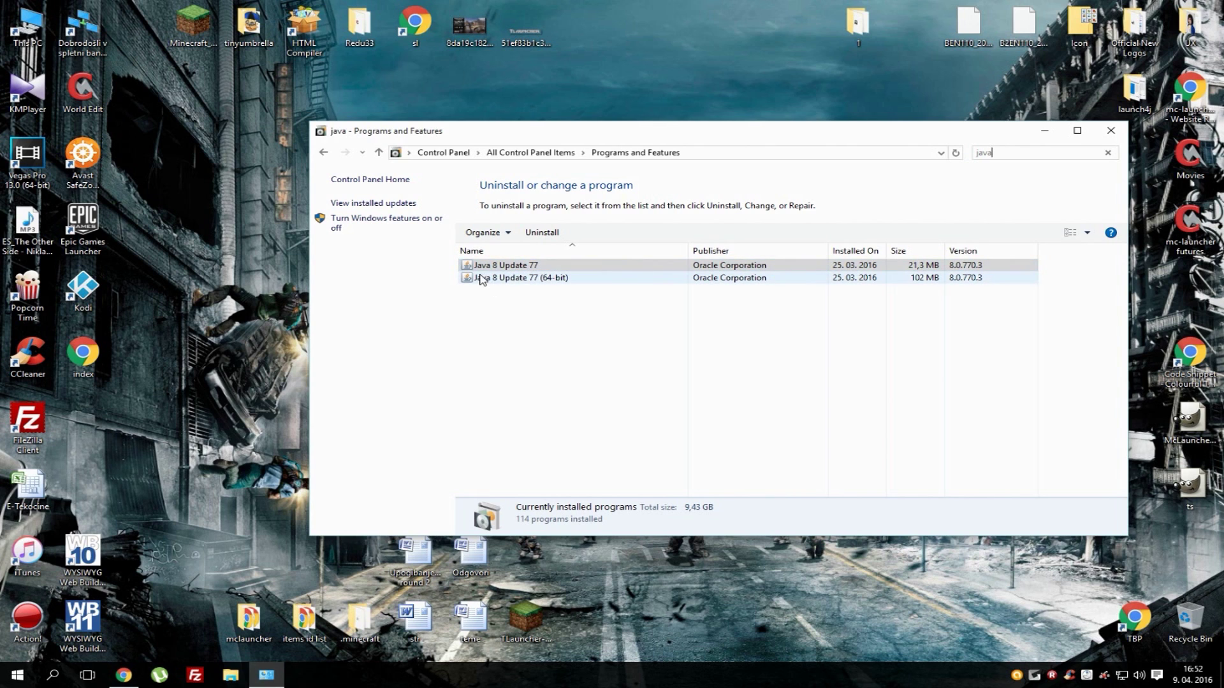
click(517, 269)
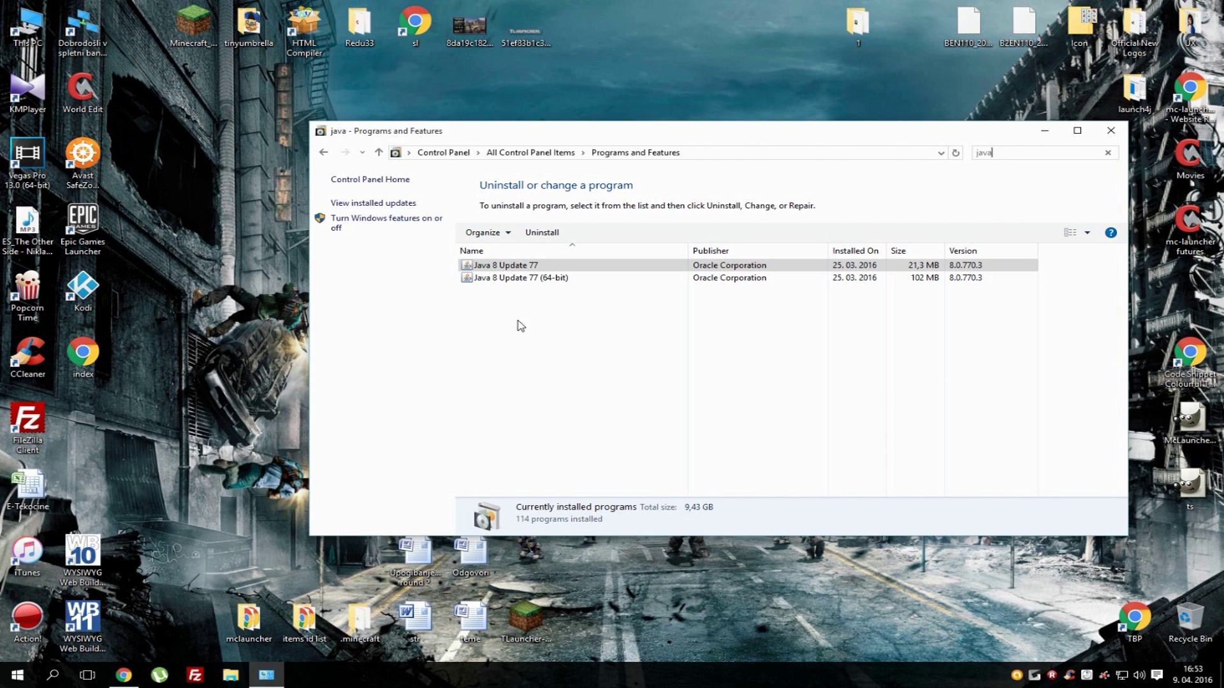
- Google 'java', reach java.com's all-operating-systems downloads page, then minimize Chrome
click(123, 675)
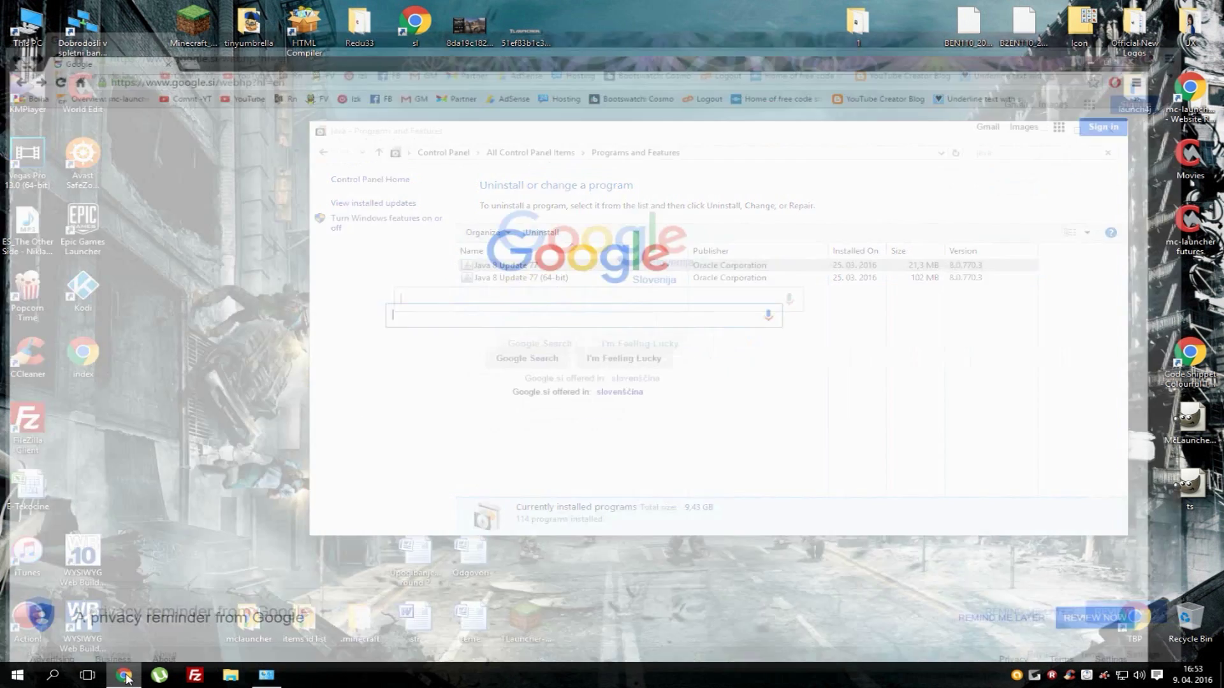
text(java)
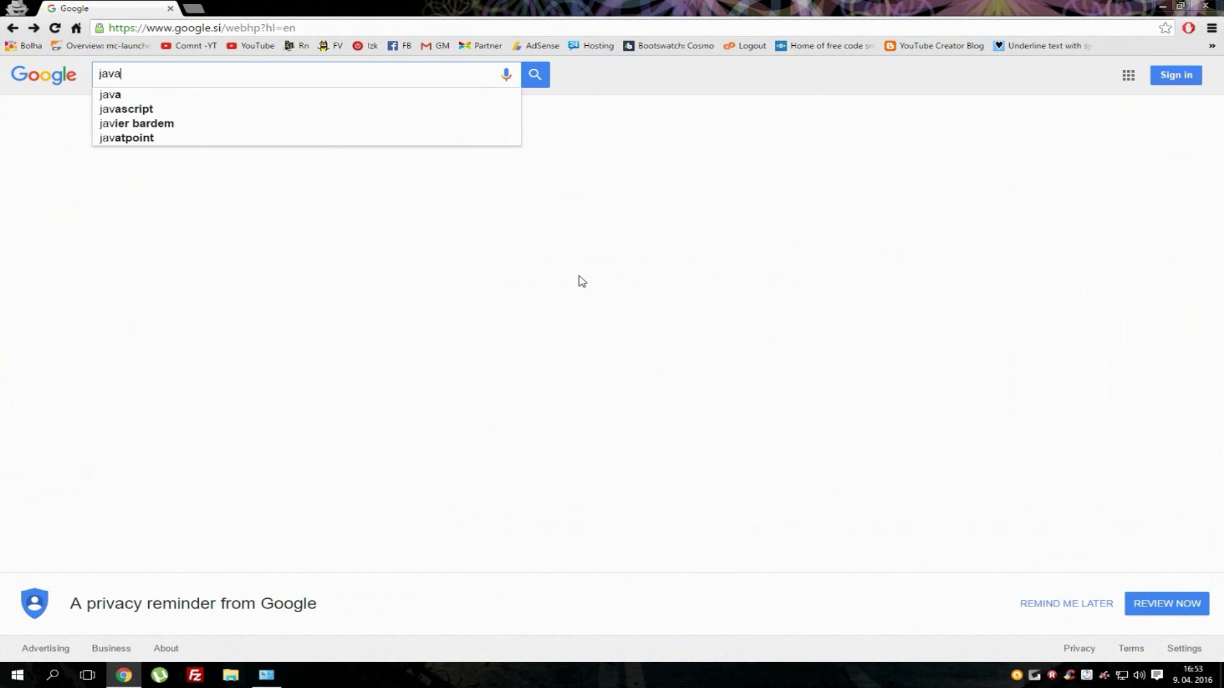
key(Return)
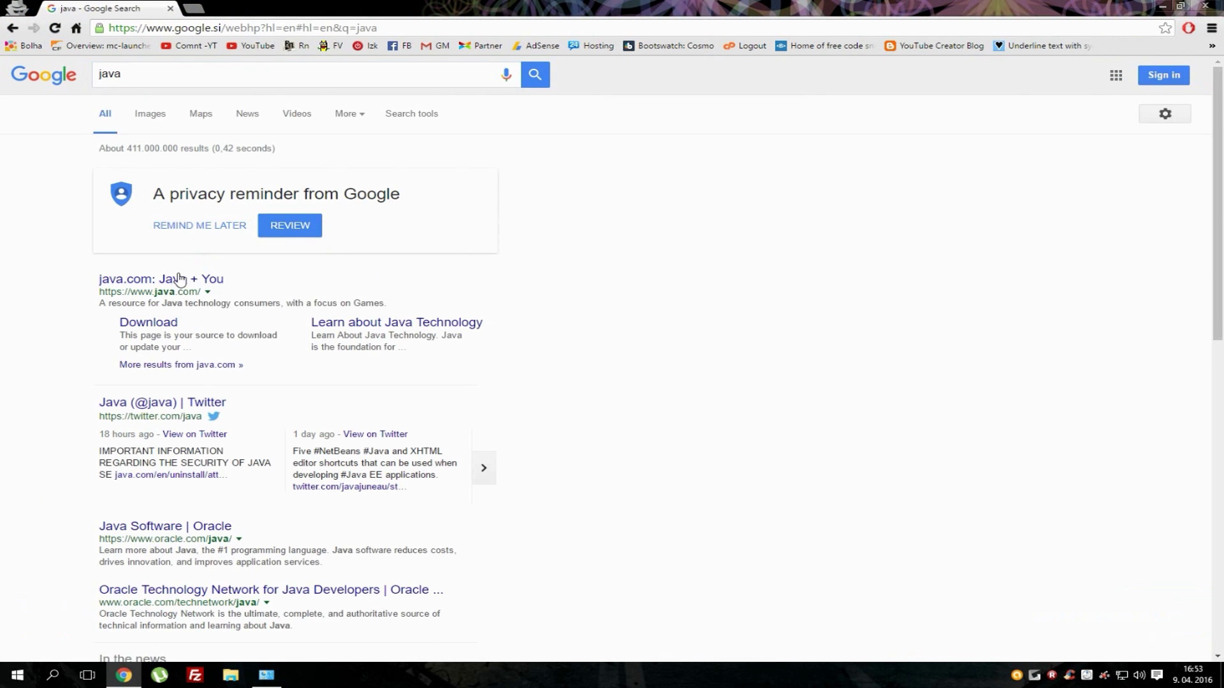
click(177, 284)
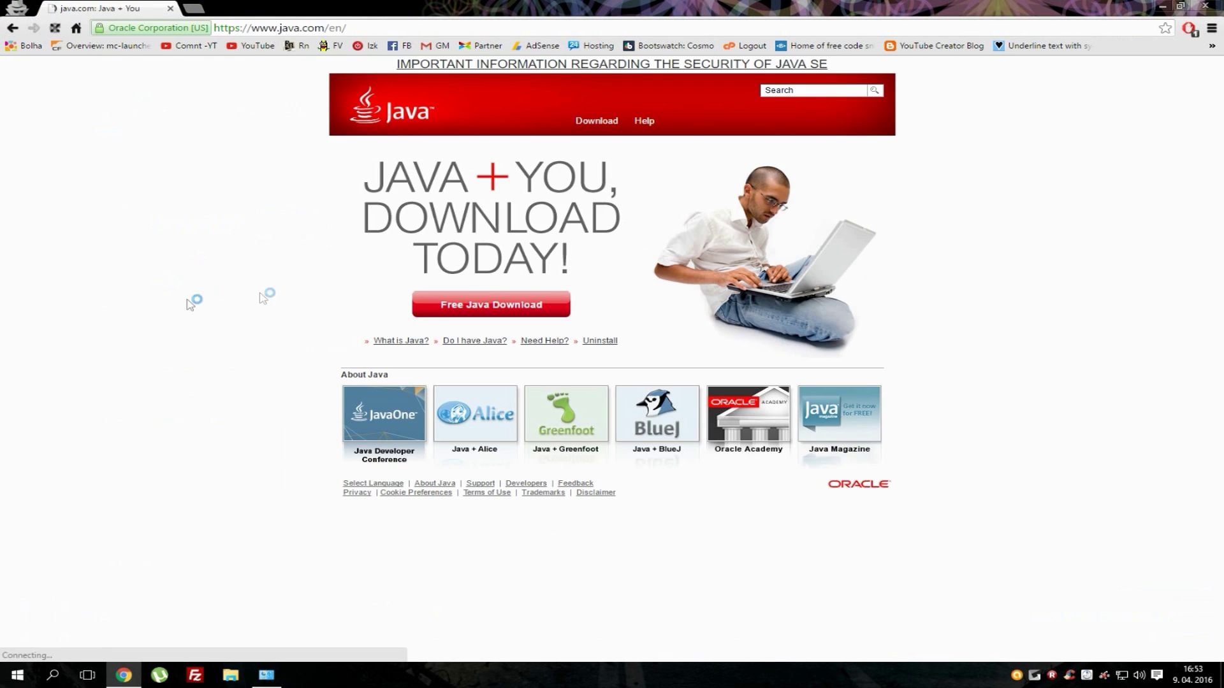
click(486, 306)
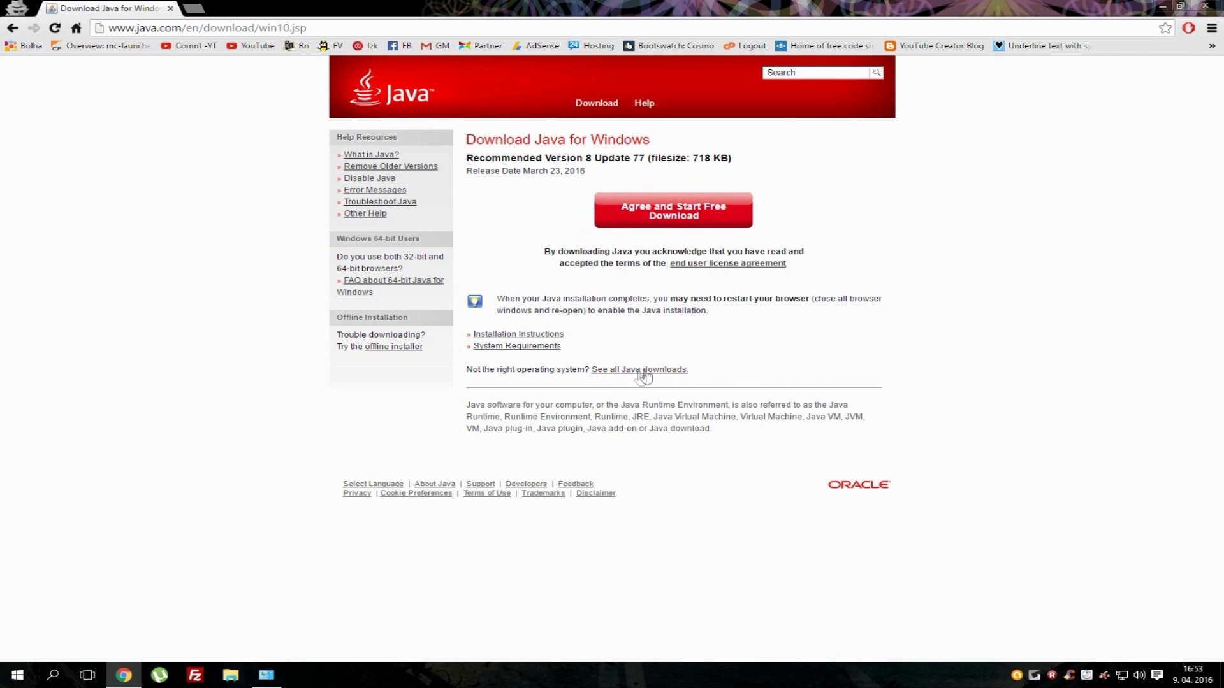
click(620, 372)
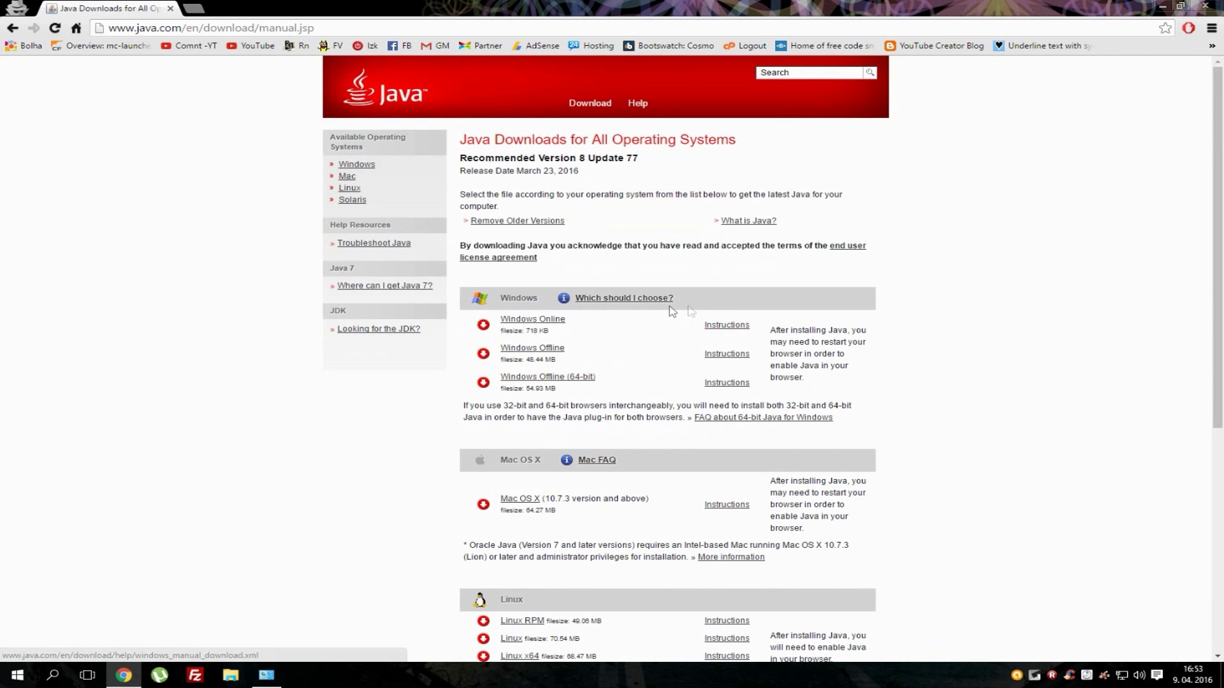
scroll(659, 309, down, 2)
scroll(612, 288, down, 2)
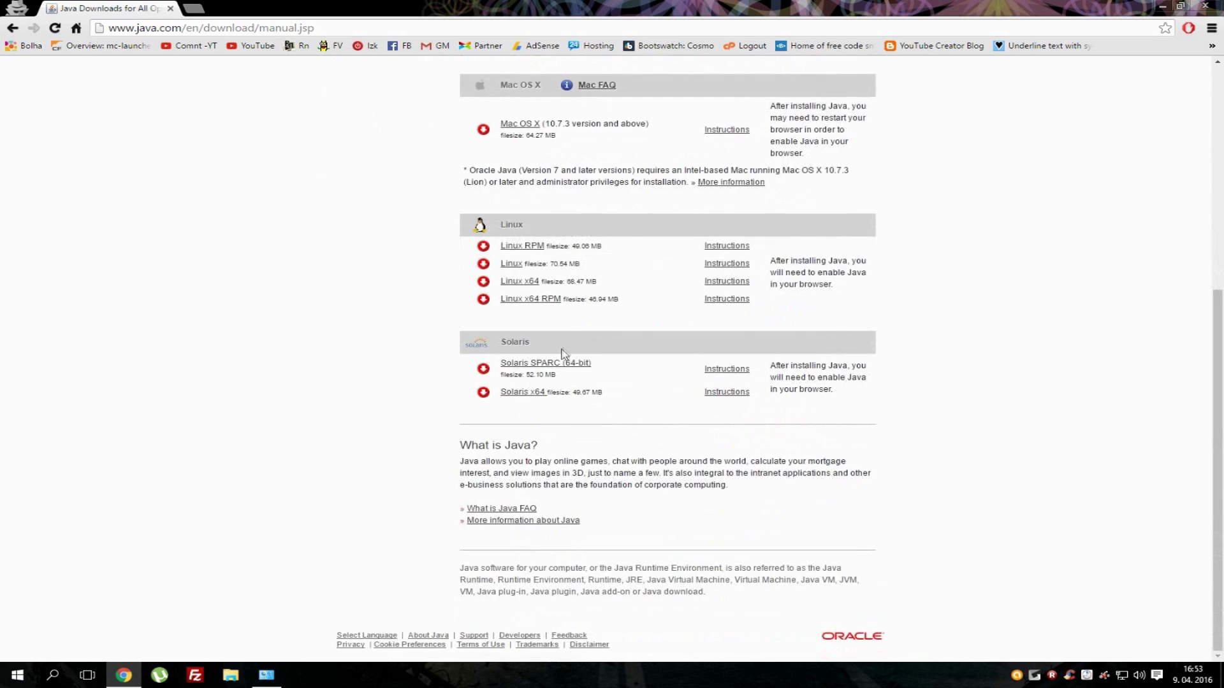
scroll(563, 355, up, 3)
scroll(669, 277, down, 1)
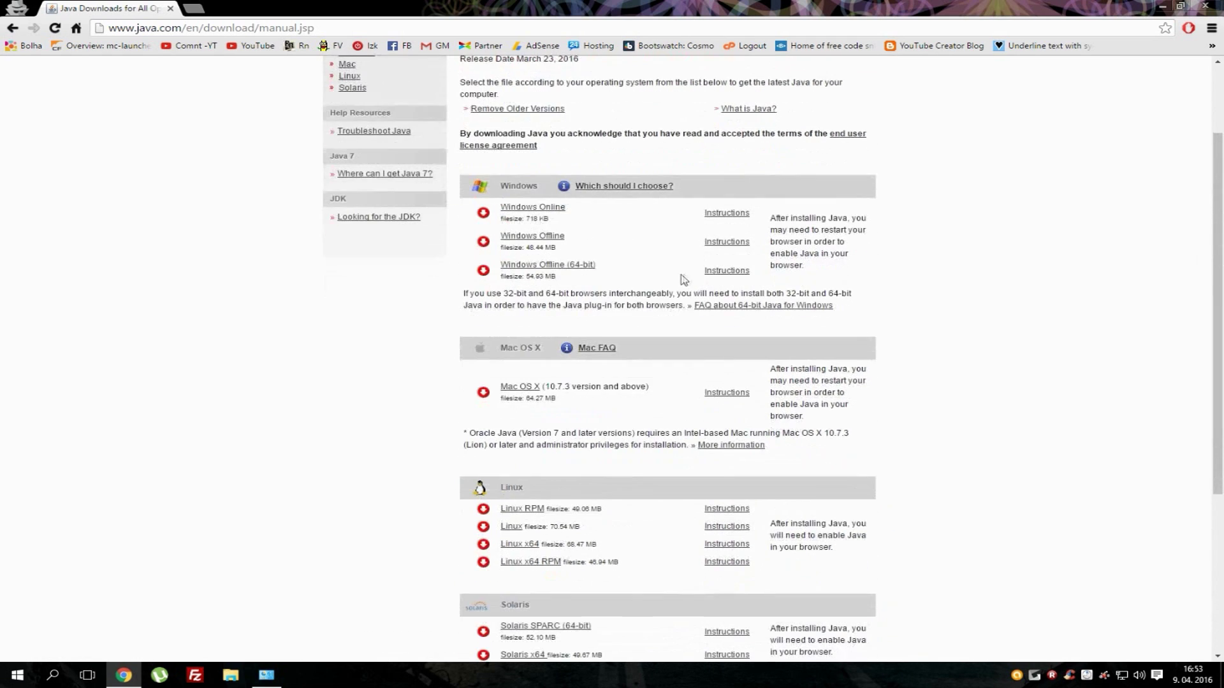
scroll(556, 323, down, 1)
scroll(556, 323, down, 2)
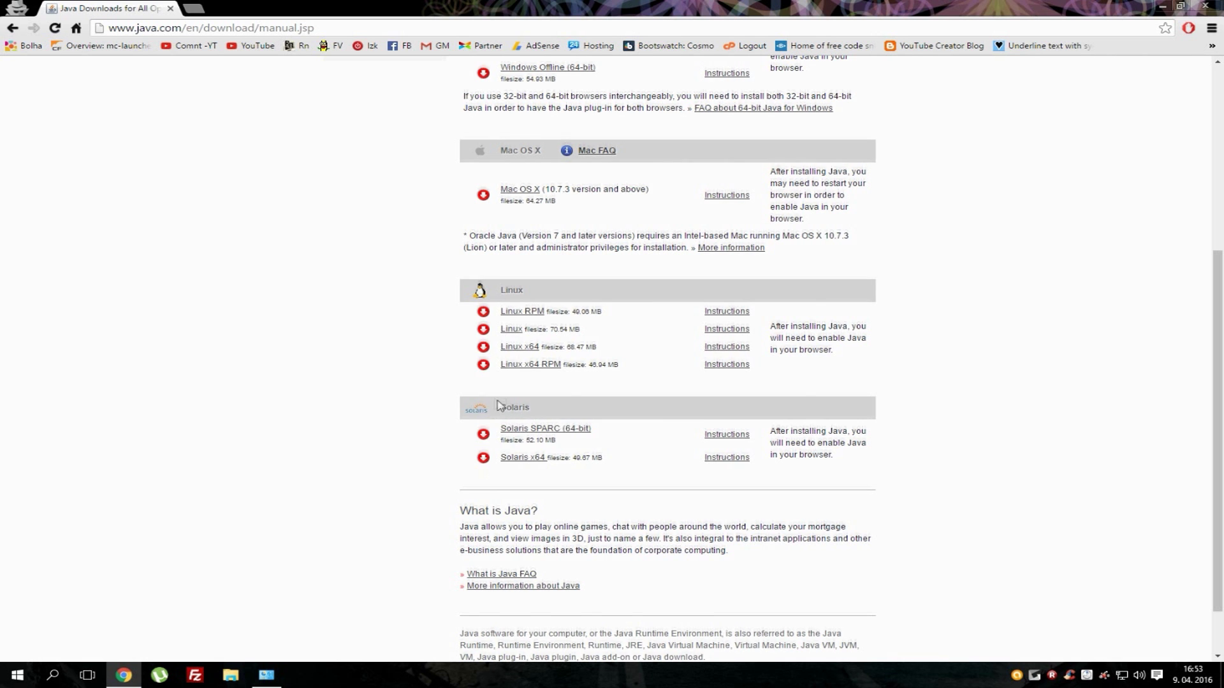
scroll(508, 413, down, 1)
scroll(508, 410, up, 3)
scroll(509, 402, up, 1)
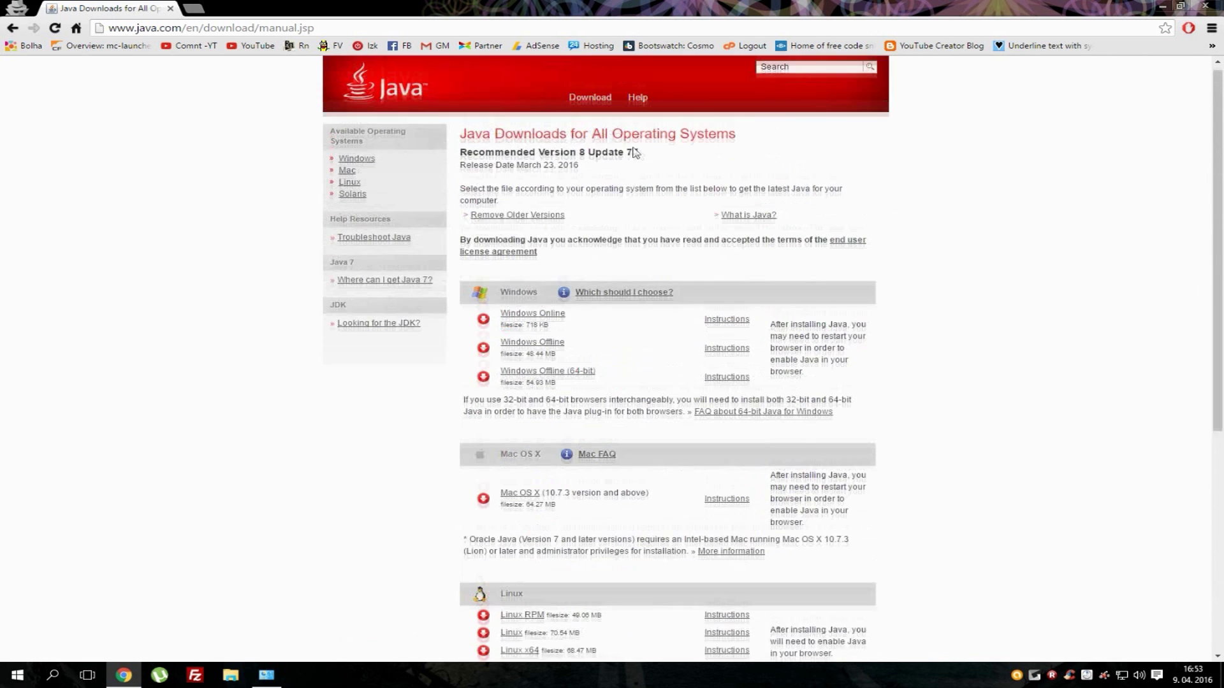
scroll(801, 446, down, 2)
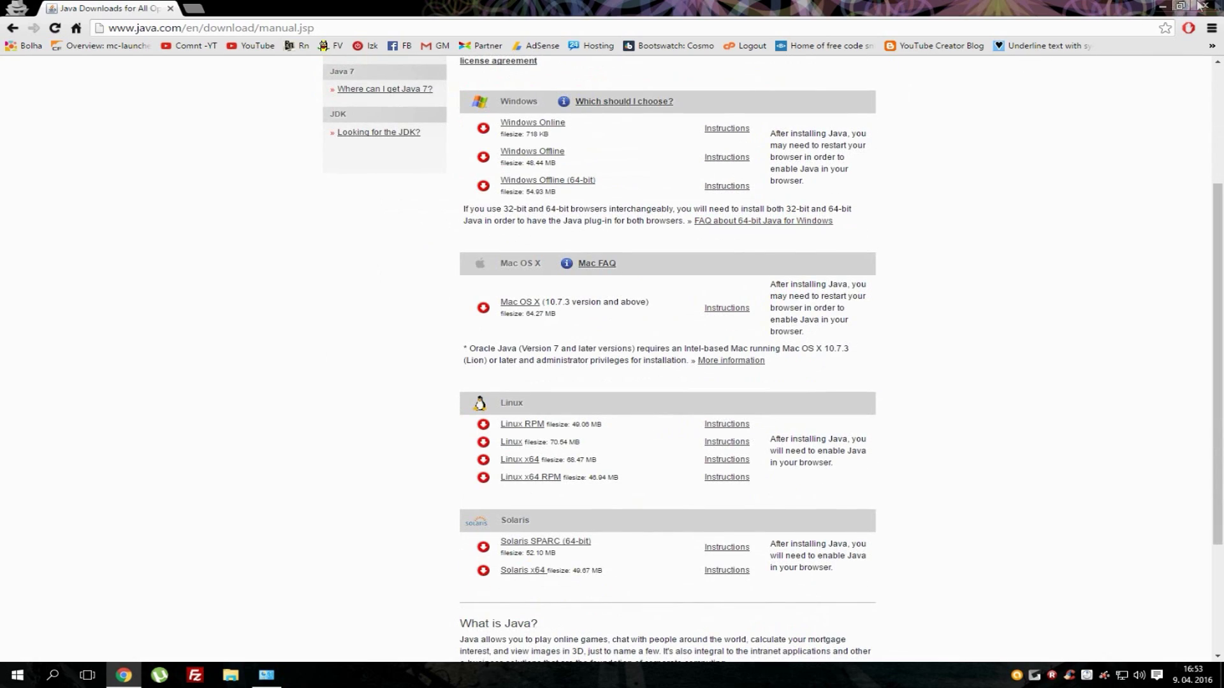
click(1163, 5)
click(770, 350)
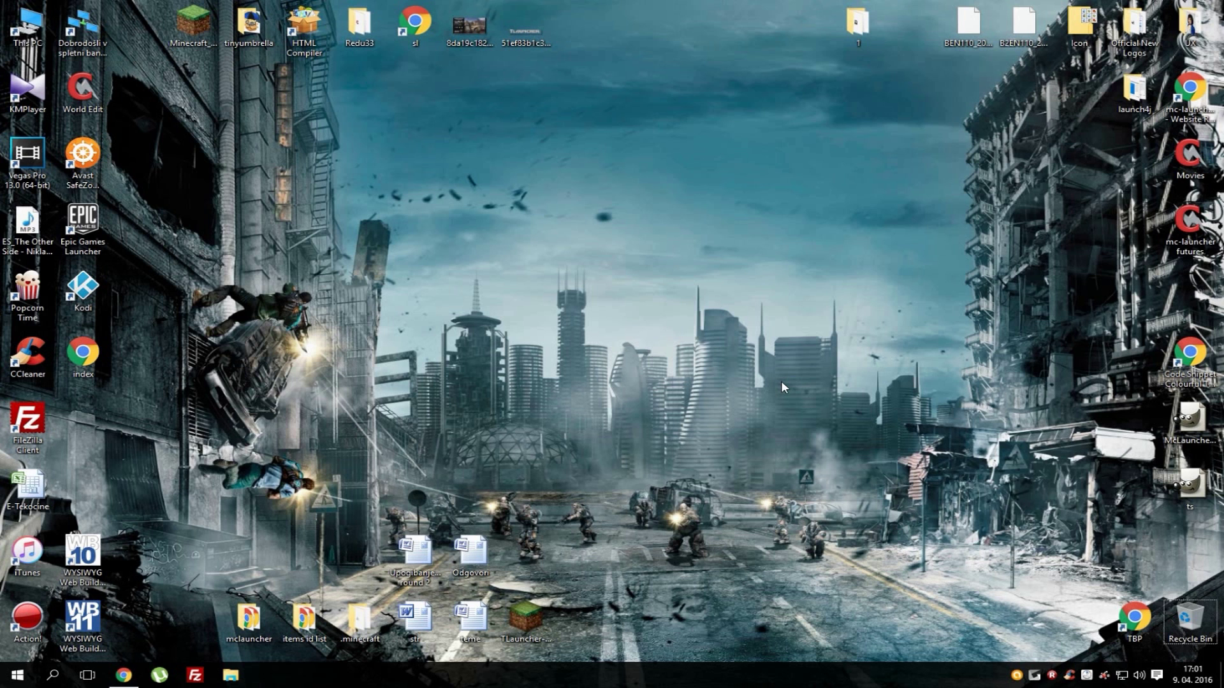
- Launch dxdiag from Start and read the AMD Radeon HD 6900 Series driver on Display
click(26, 675)
text(dx)
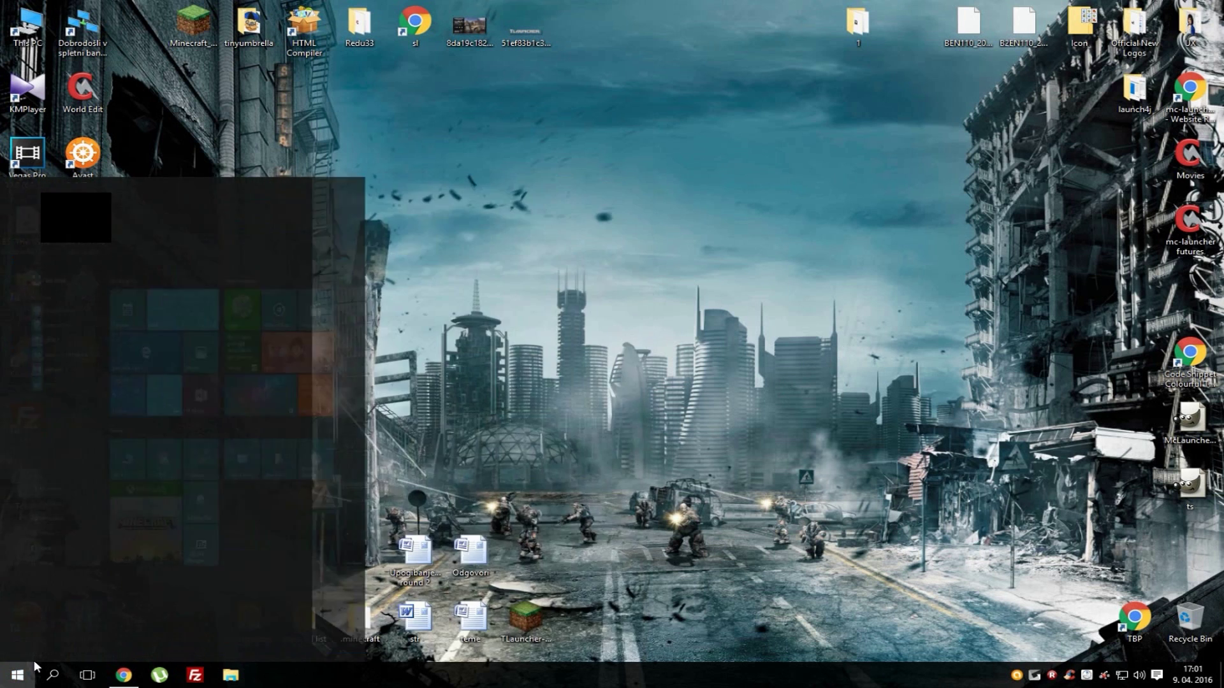
text(diag)
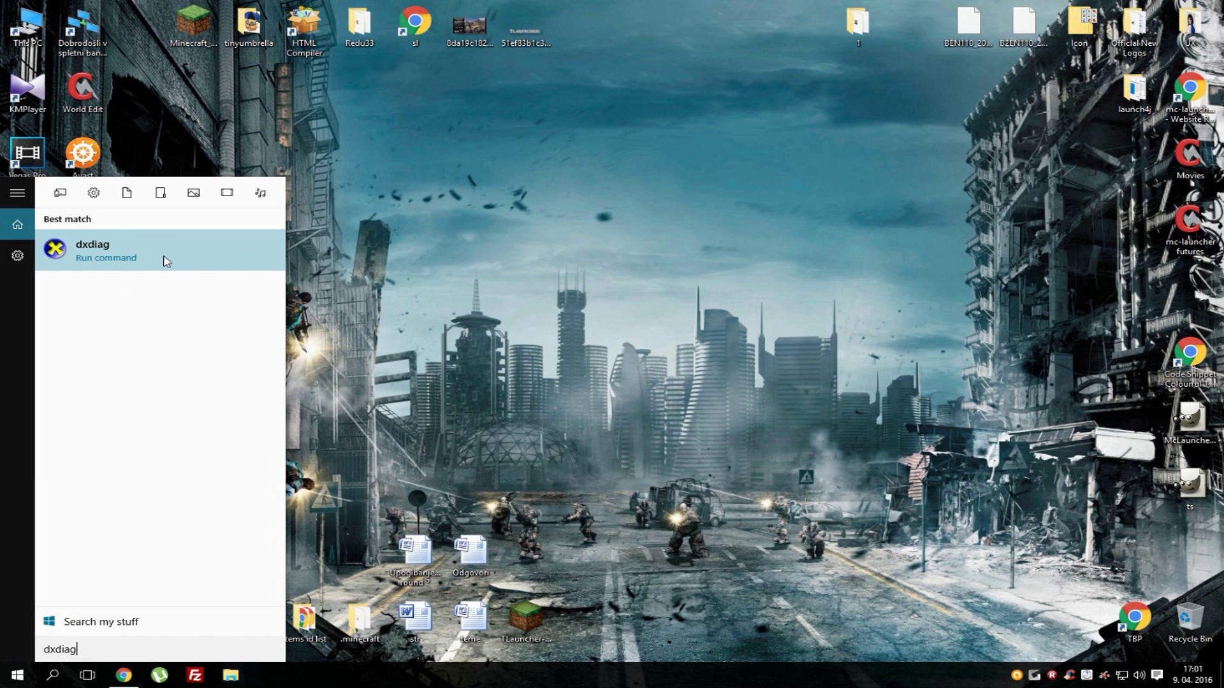
click(77, 239)
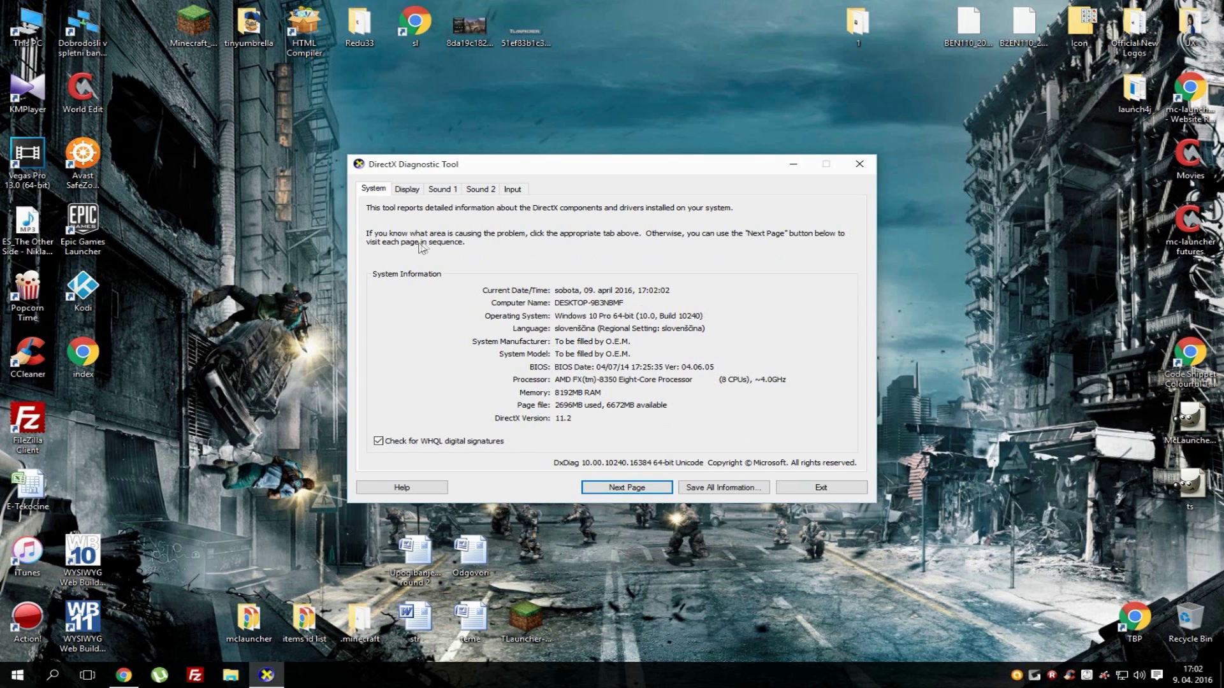
click(403, 194)
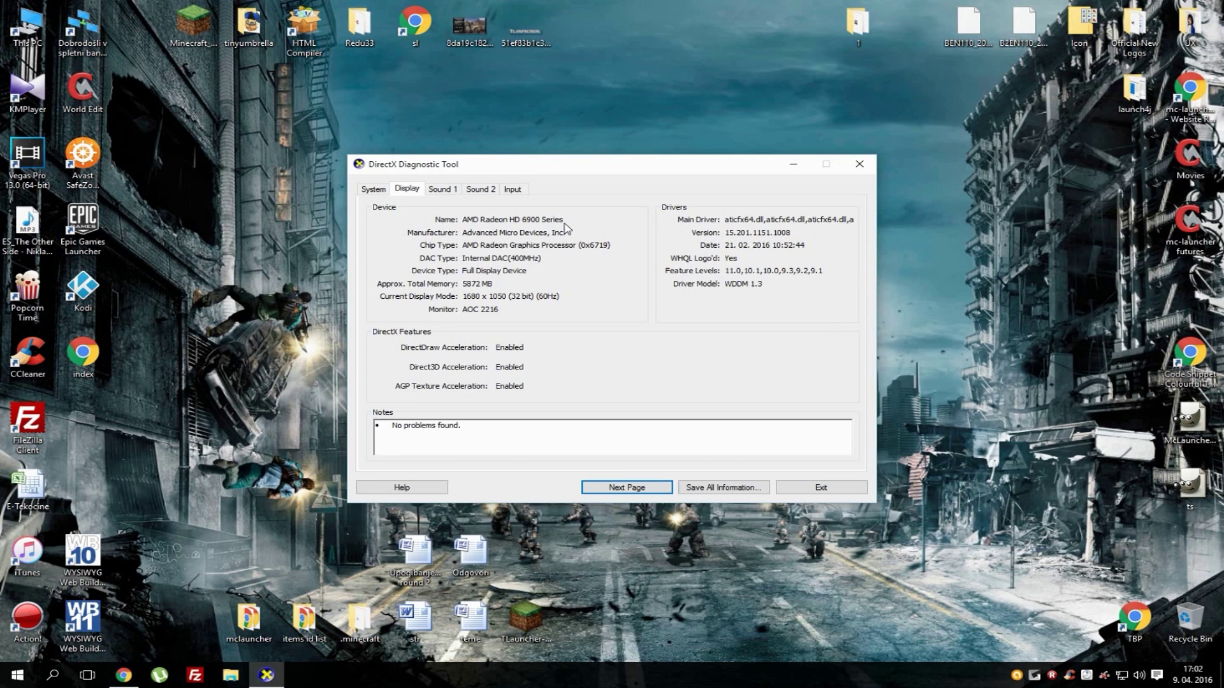
- Google 'amd radeon 6900 drivers windows 10' and open AMD's driver support page
click(123, 675)
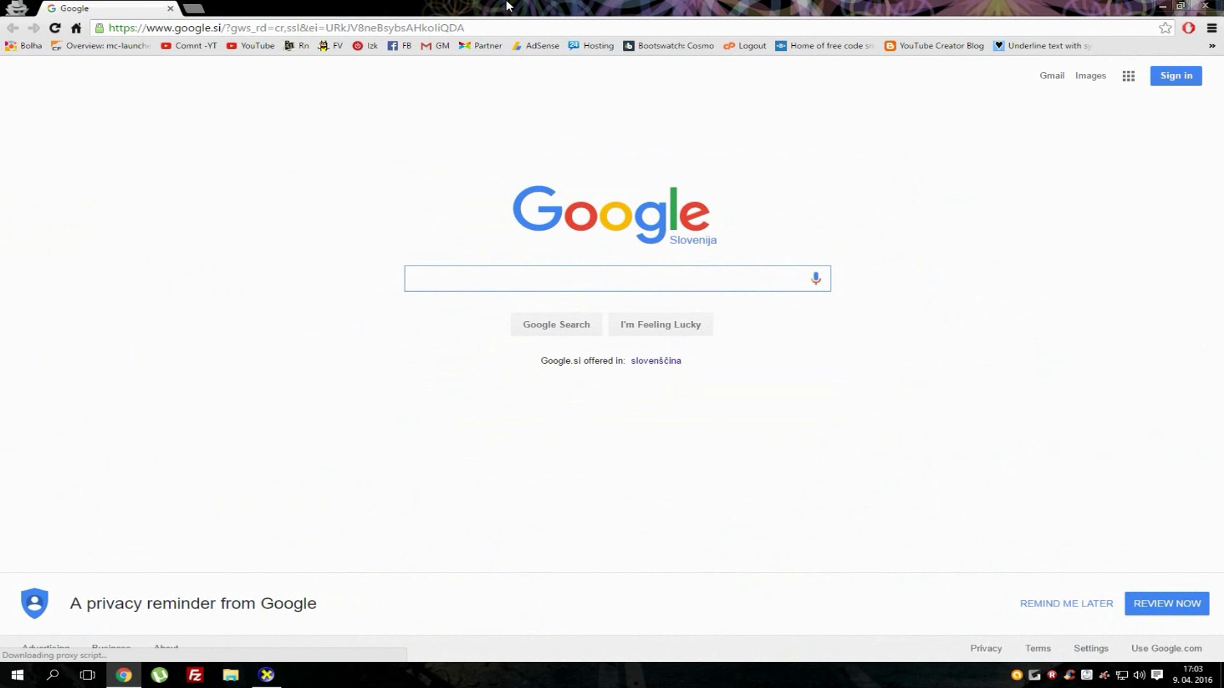
text(amd )
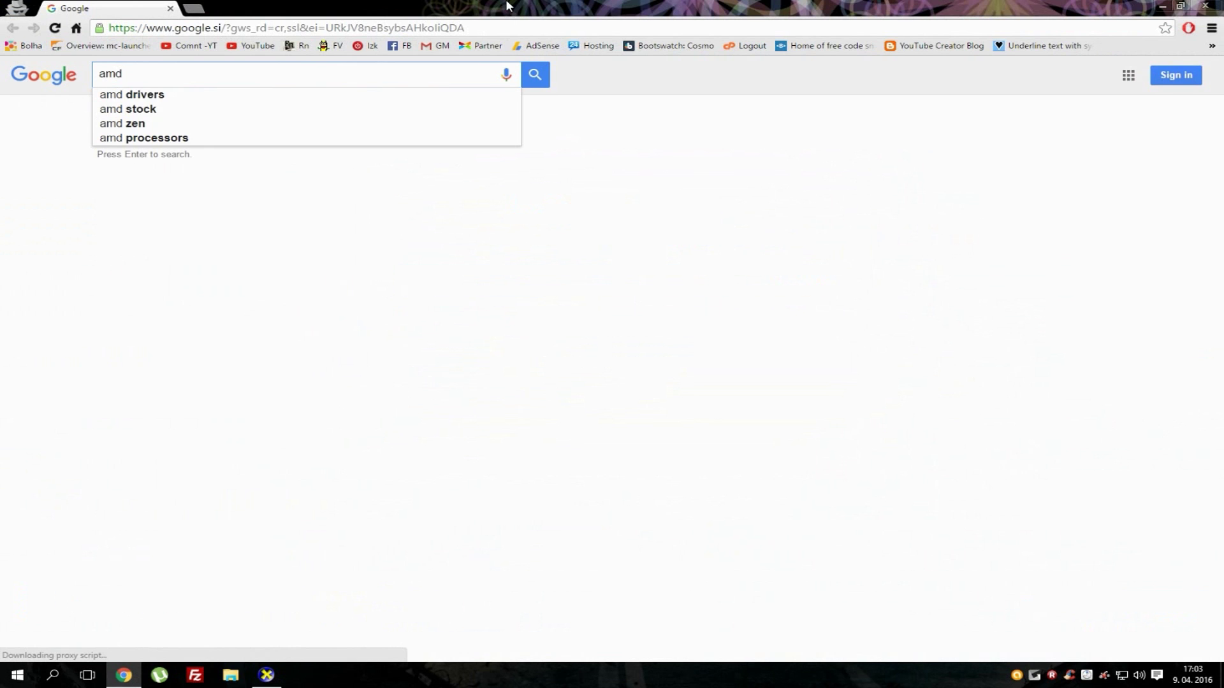
text(radeon )
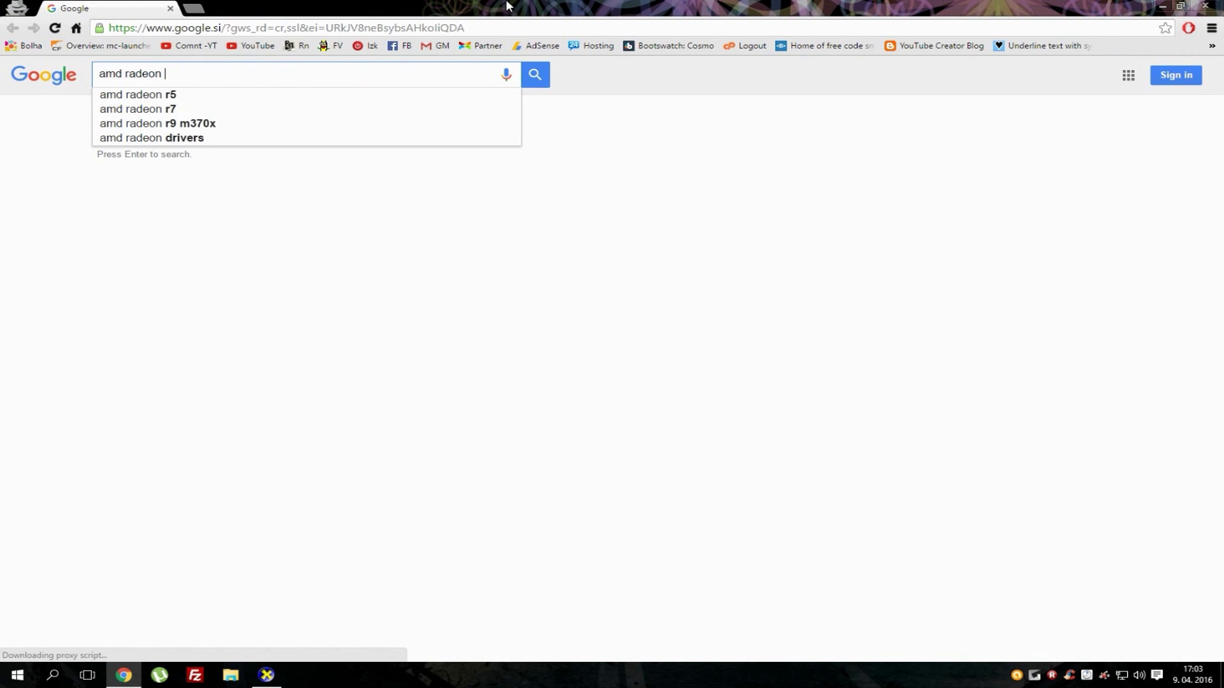
text(6900 de)
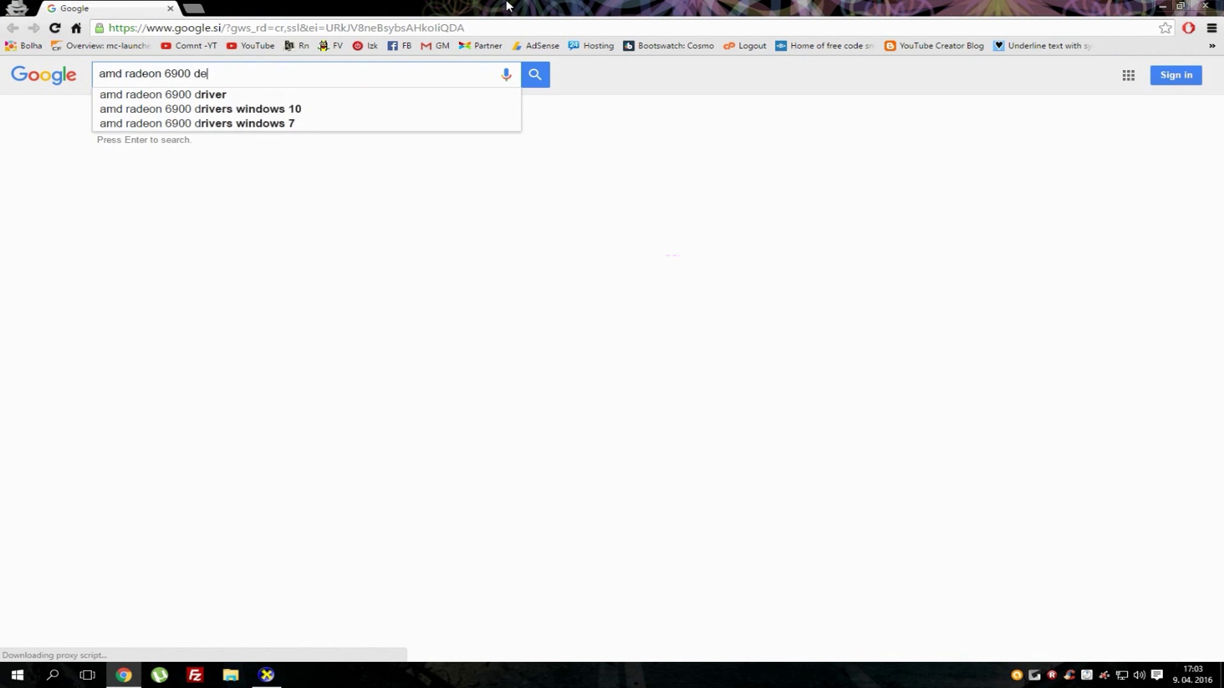
key(BackSpace)
text(rivers )
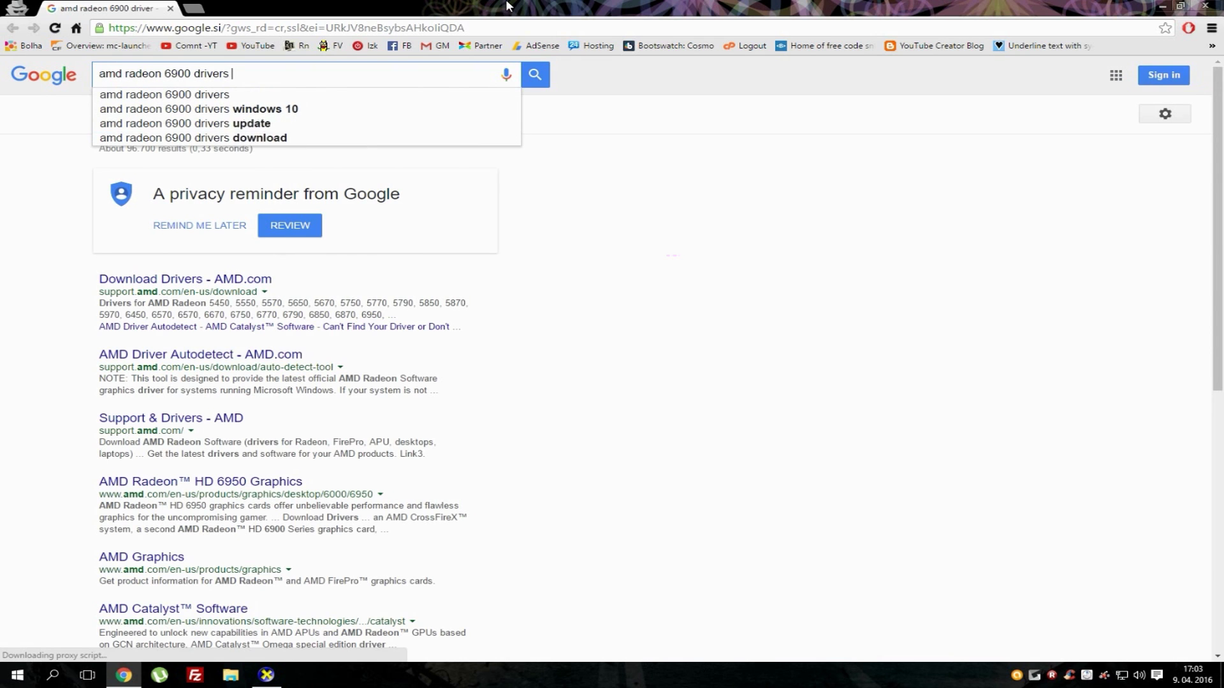
text(windo)
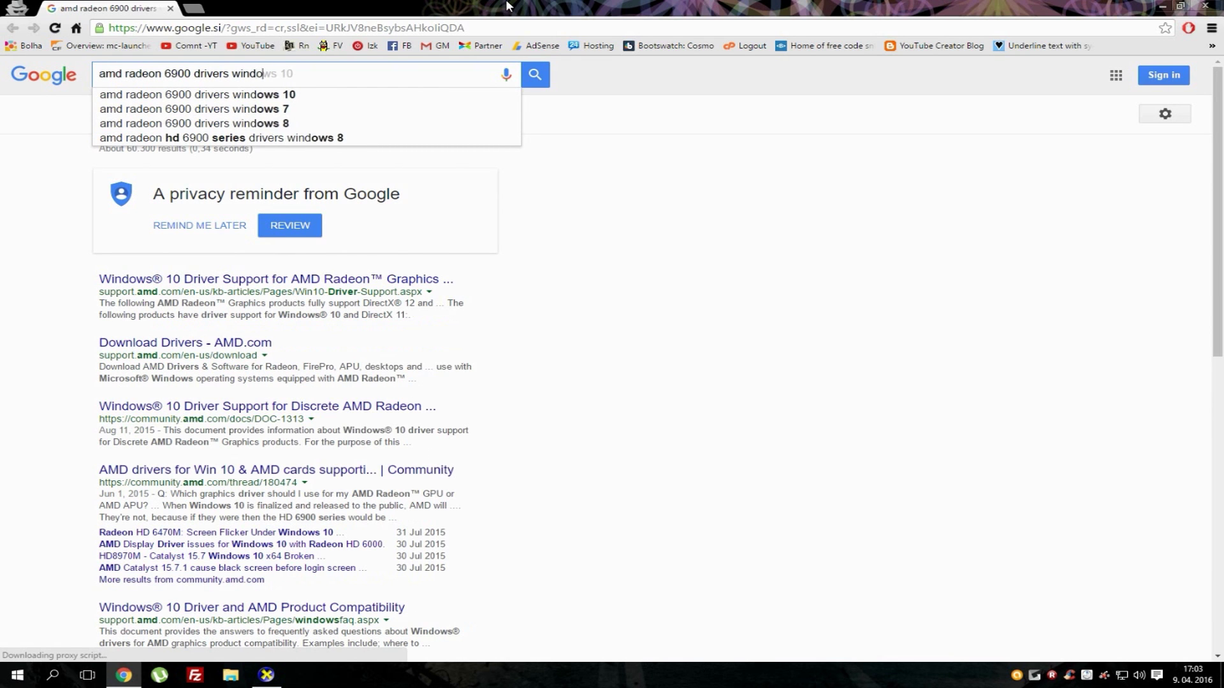
text(ws 10)
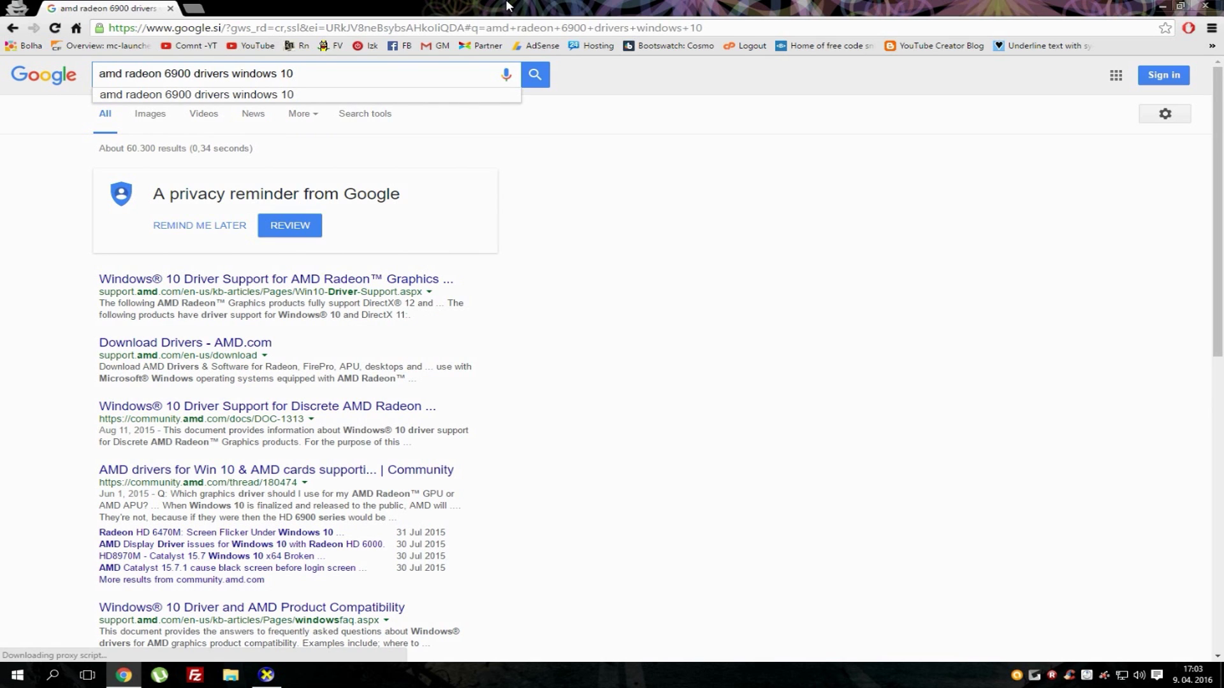
key(Return)
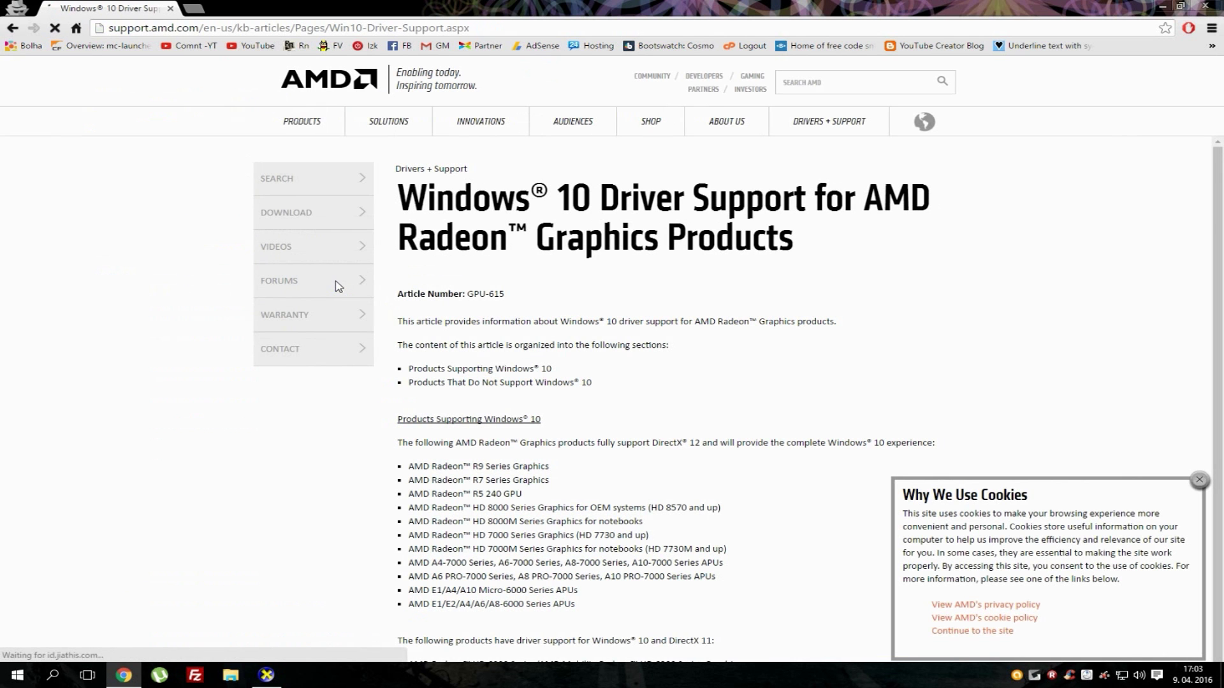
scroll(727, 281, down, 2)
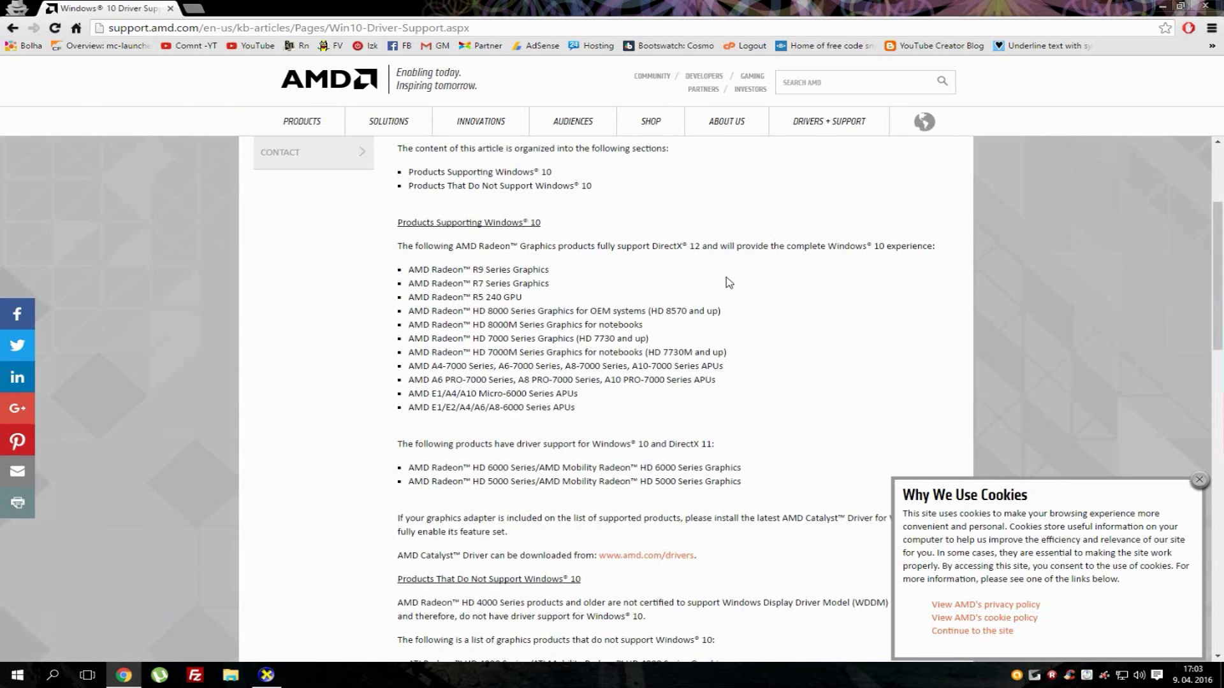
scroll(724, 281, up, 2)
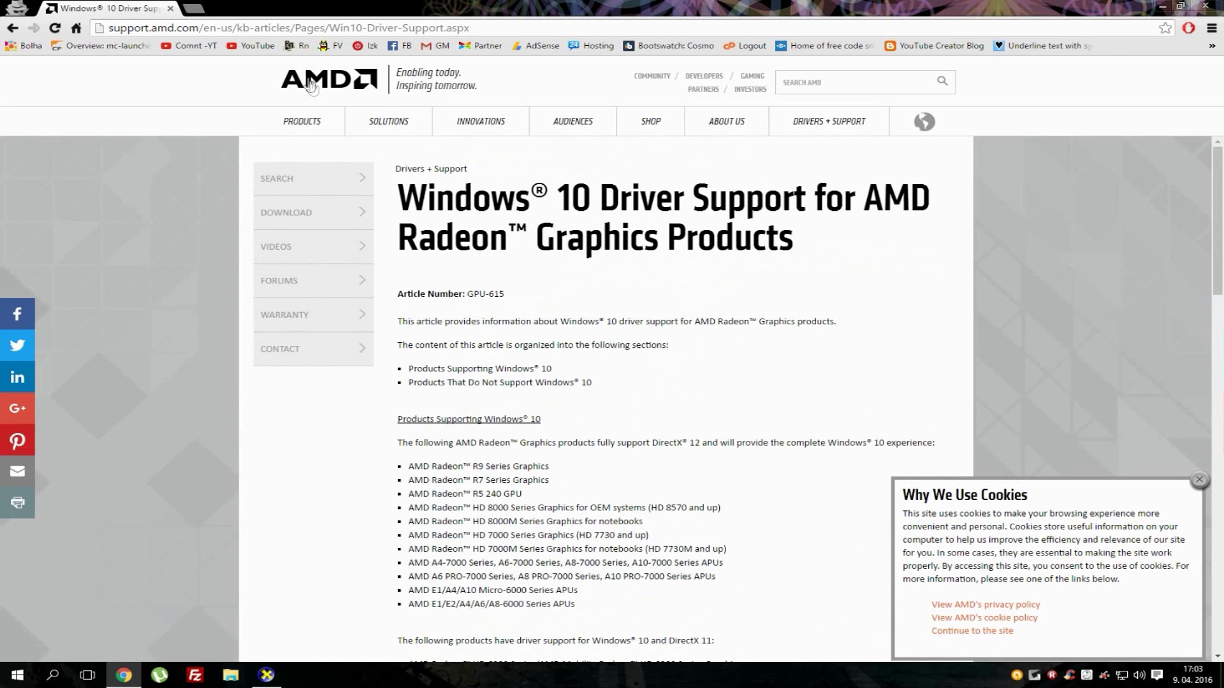
click(287, 220)
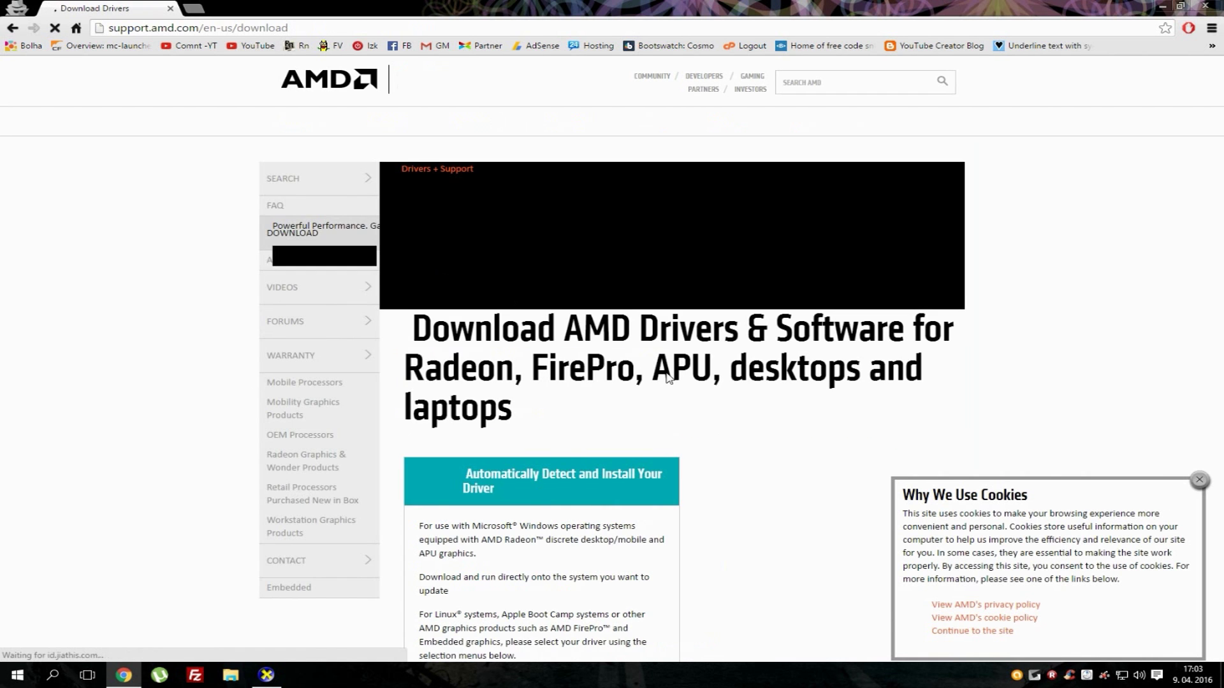
scroll(660, 392, down, 2)
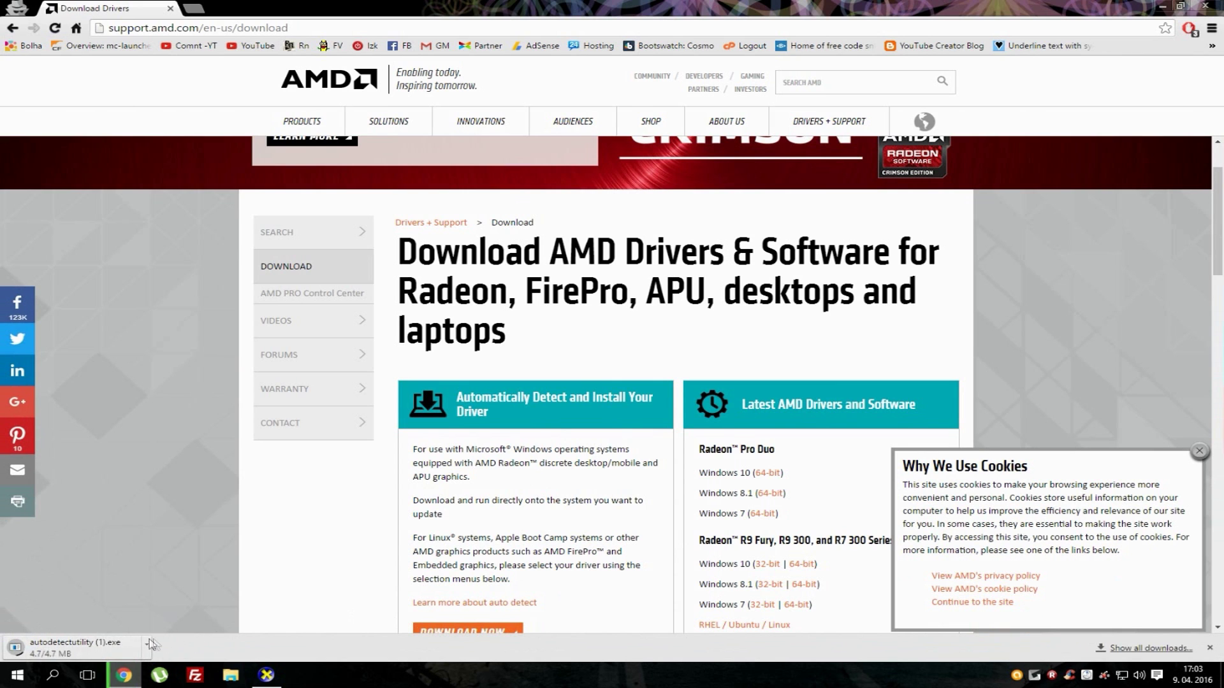
- Run AMD's Auto-Detect utility, dismiss its result, and close Chrome
click(139, 646)
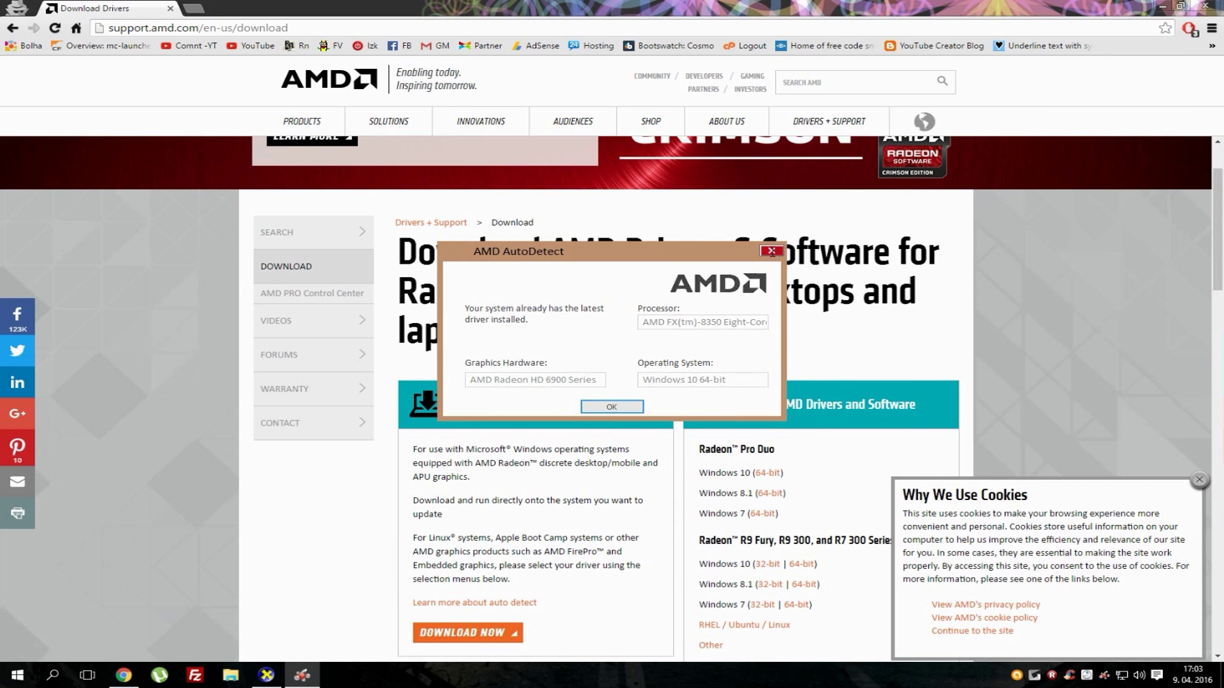
click(770, 252)
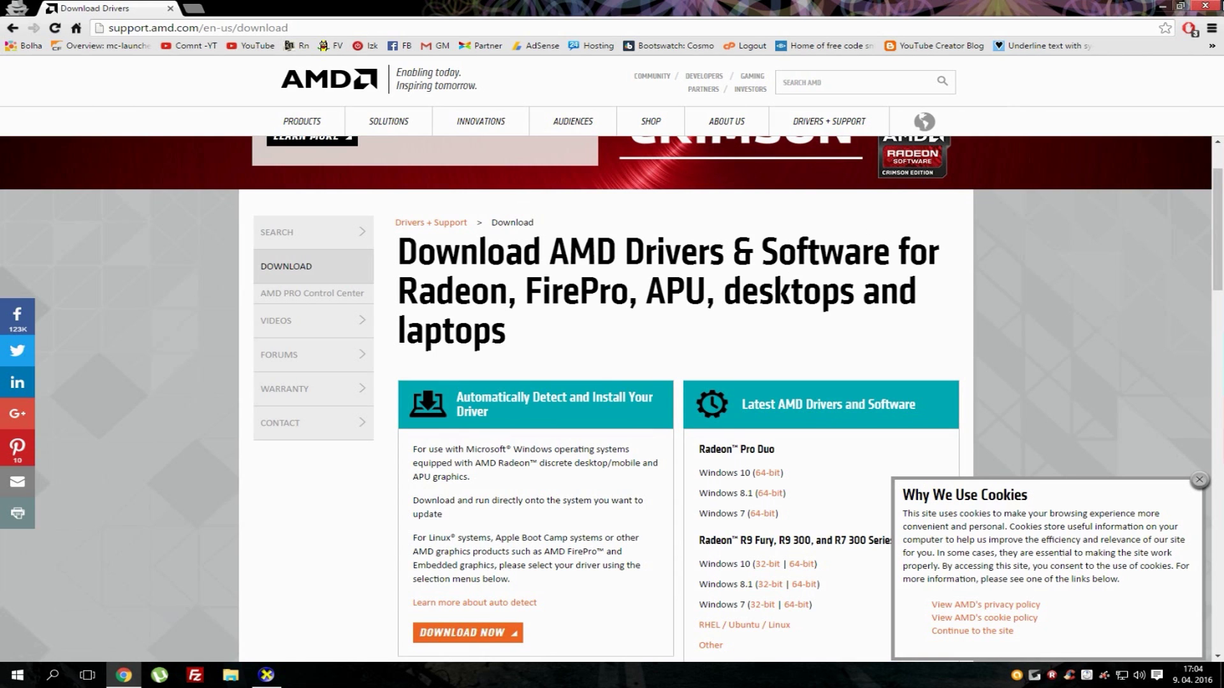
click(1210, 9)
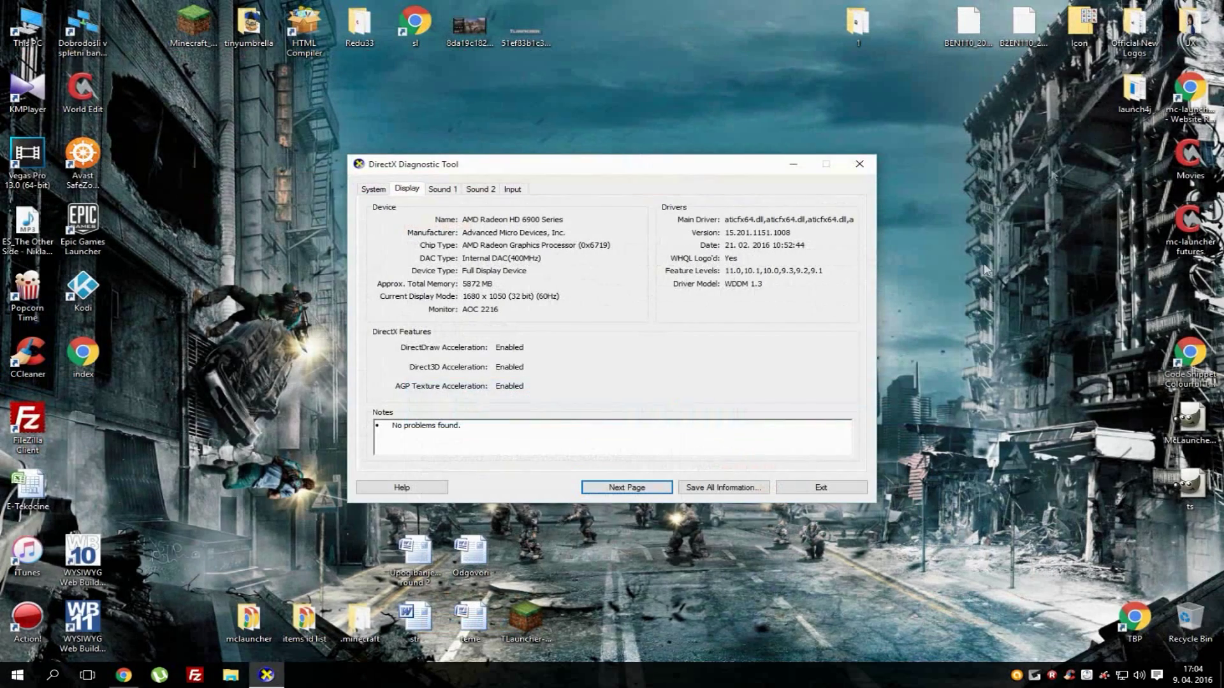
- Close dxdiag, open %appdata% from Start, and select the .minecraft folder
click(866, 165)
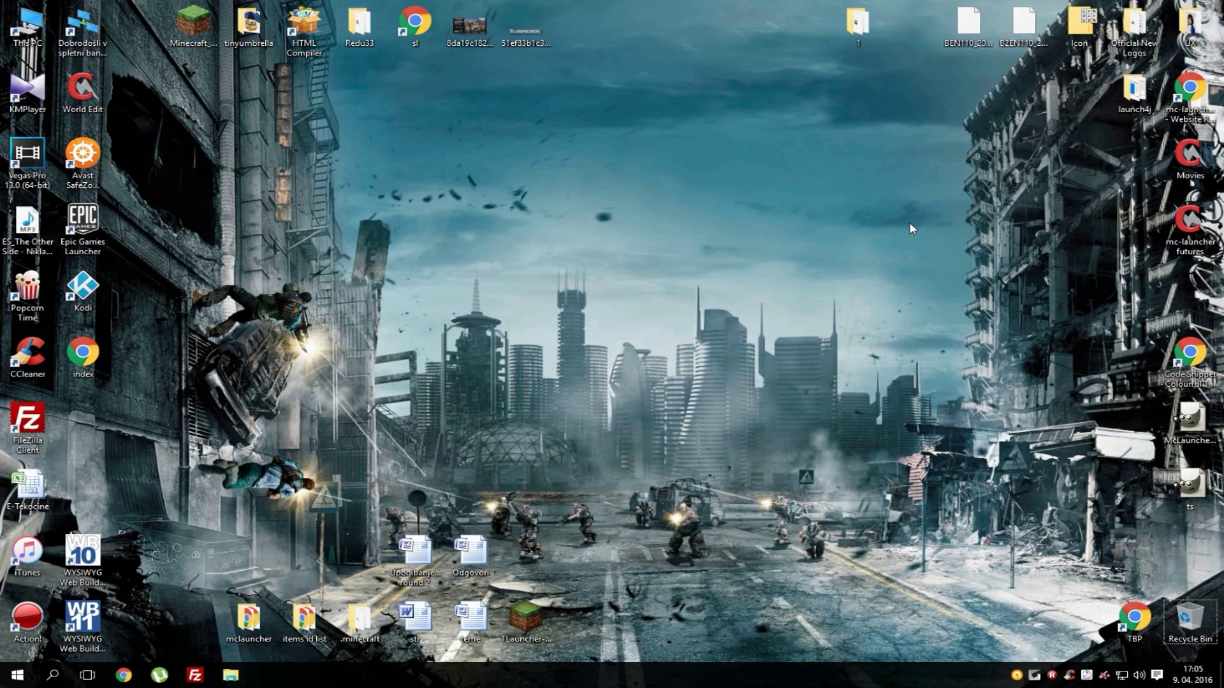
click(17, 676)
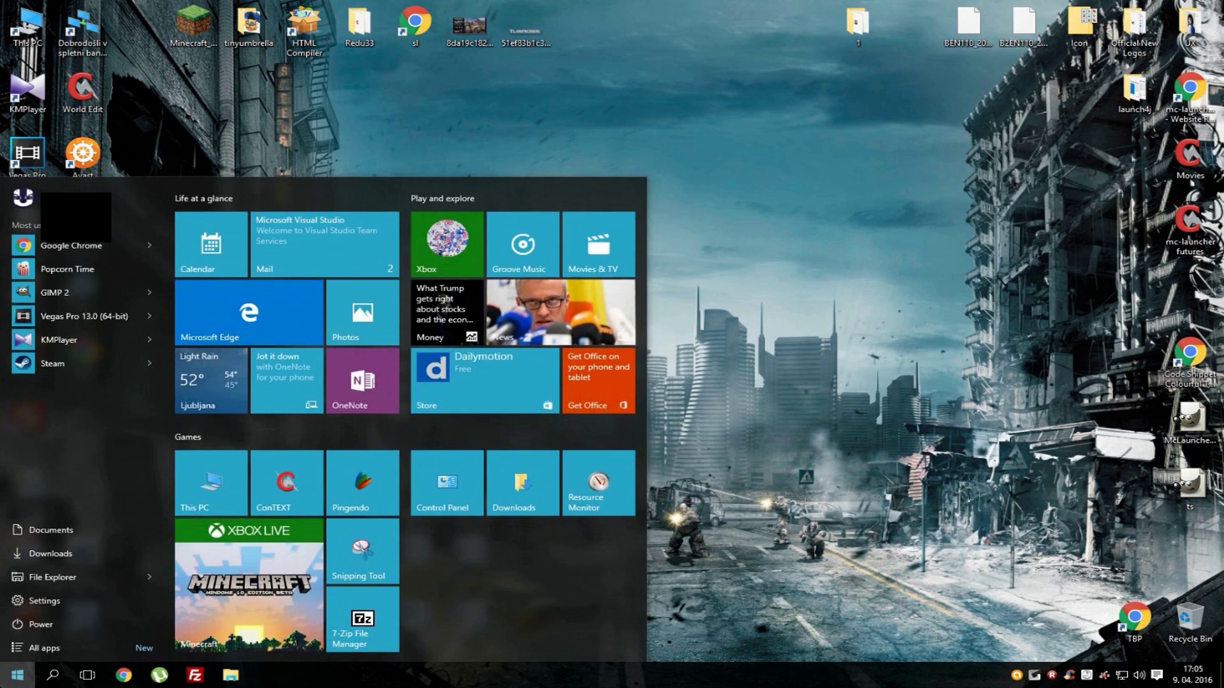
text(%appdata)
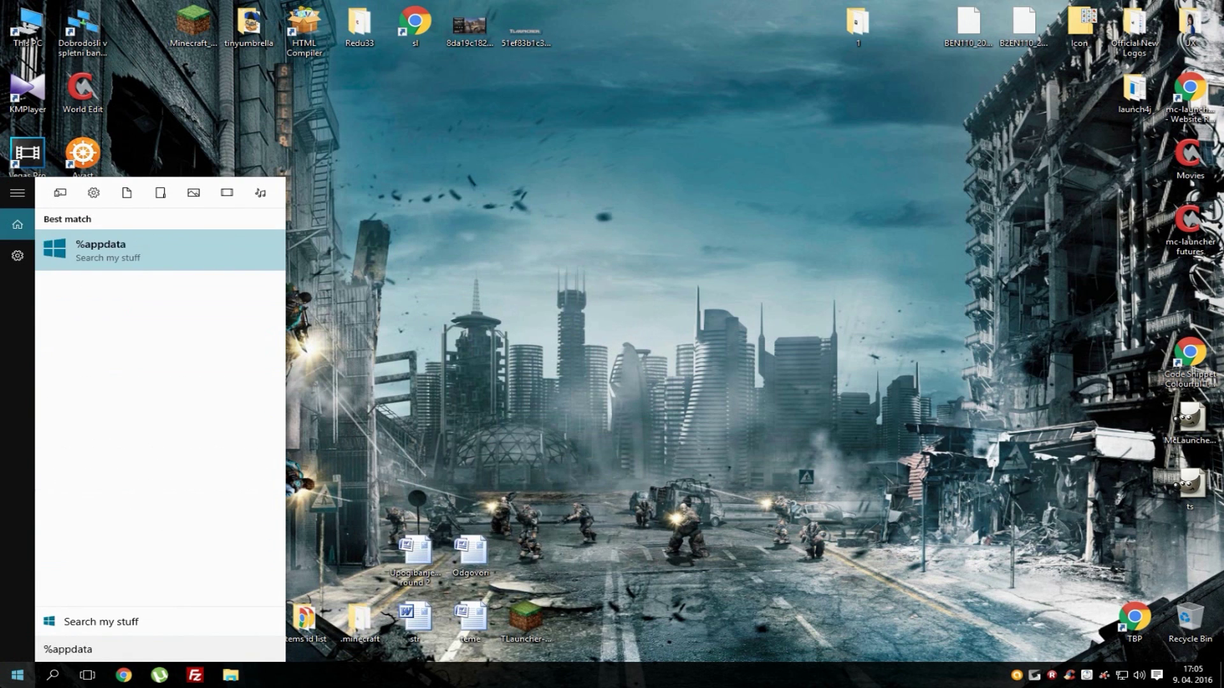
text(%)
key(Return)
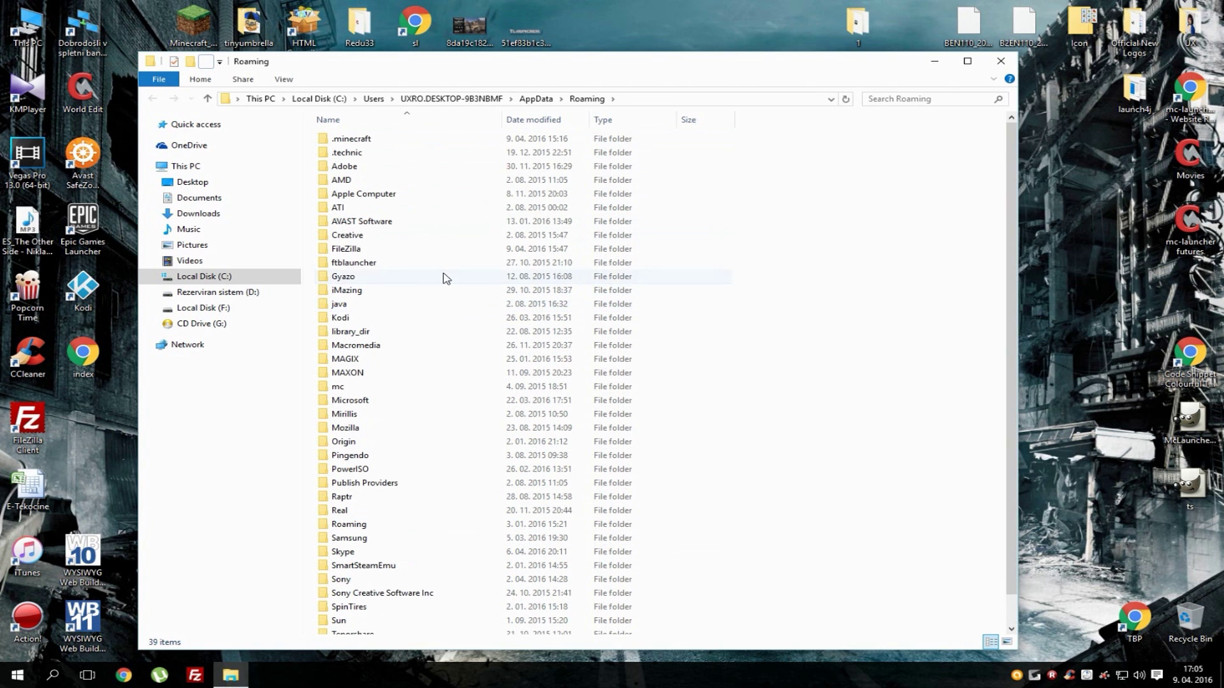
click(368, 138)
- Open .minecraft, select then deselect all its items, and open the mods folder
double_click(367, 139)
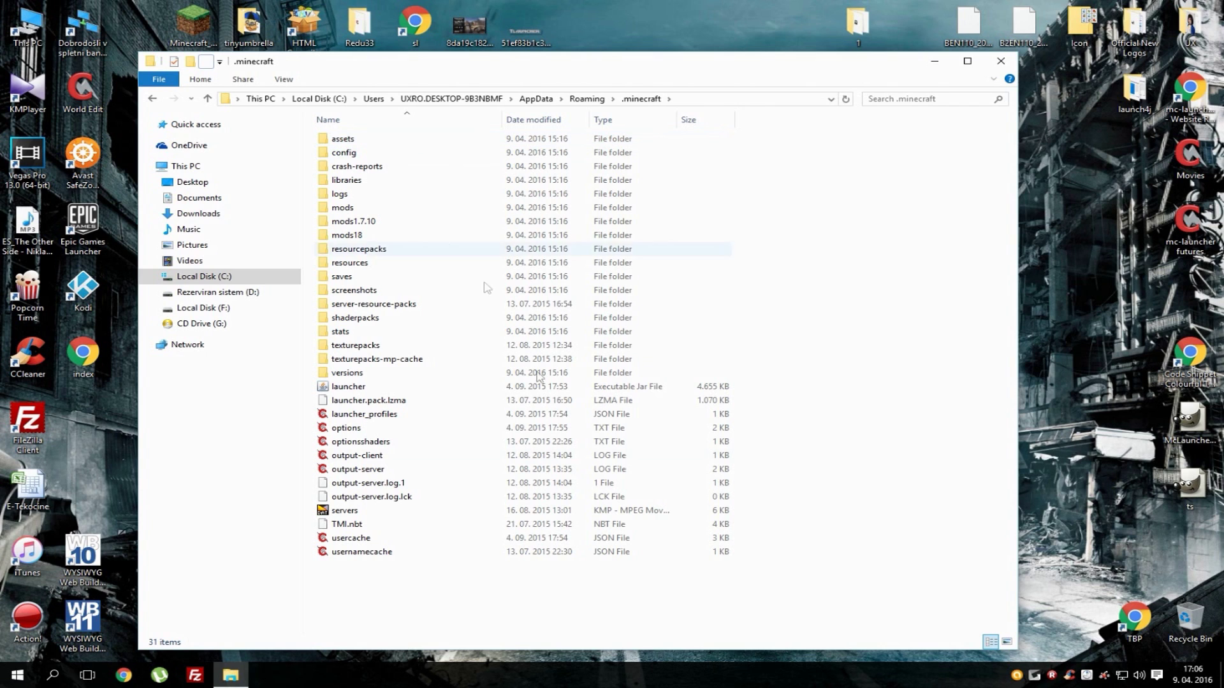
drag(456, 594, 389, 133)
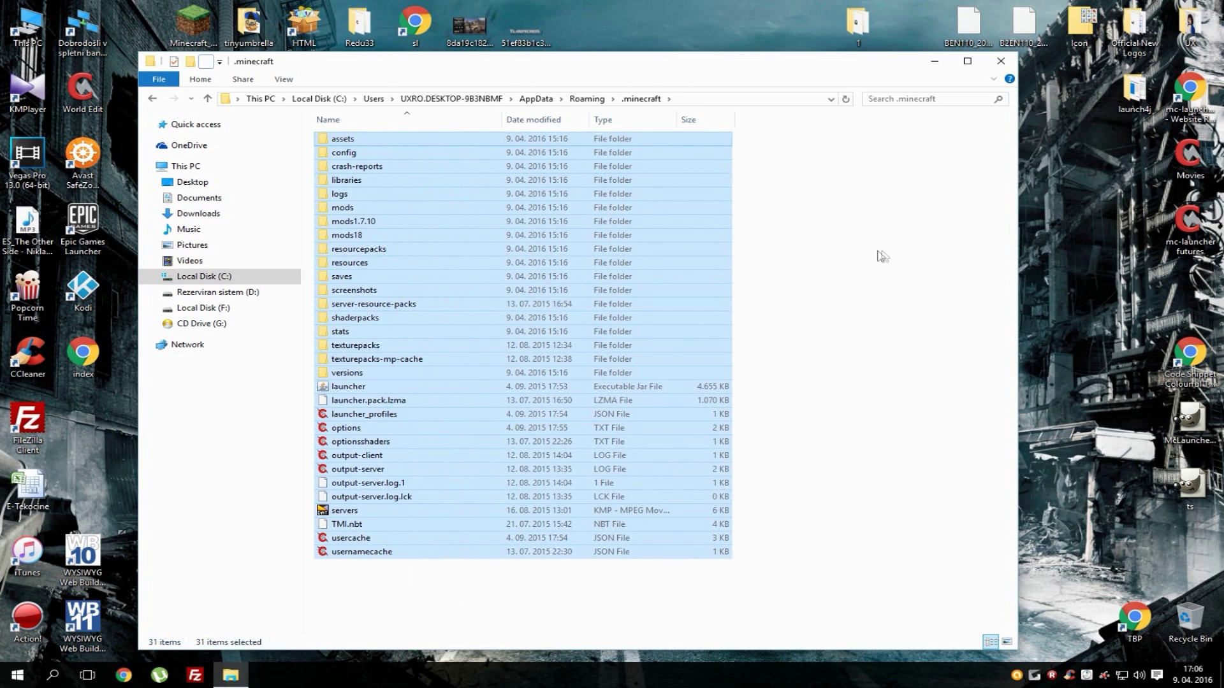
click(879, 257)
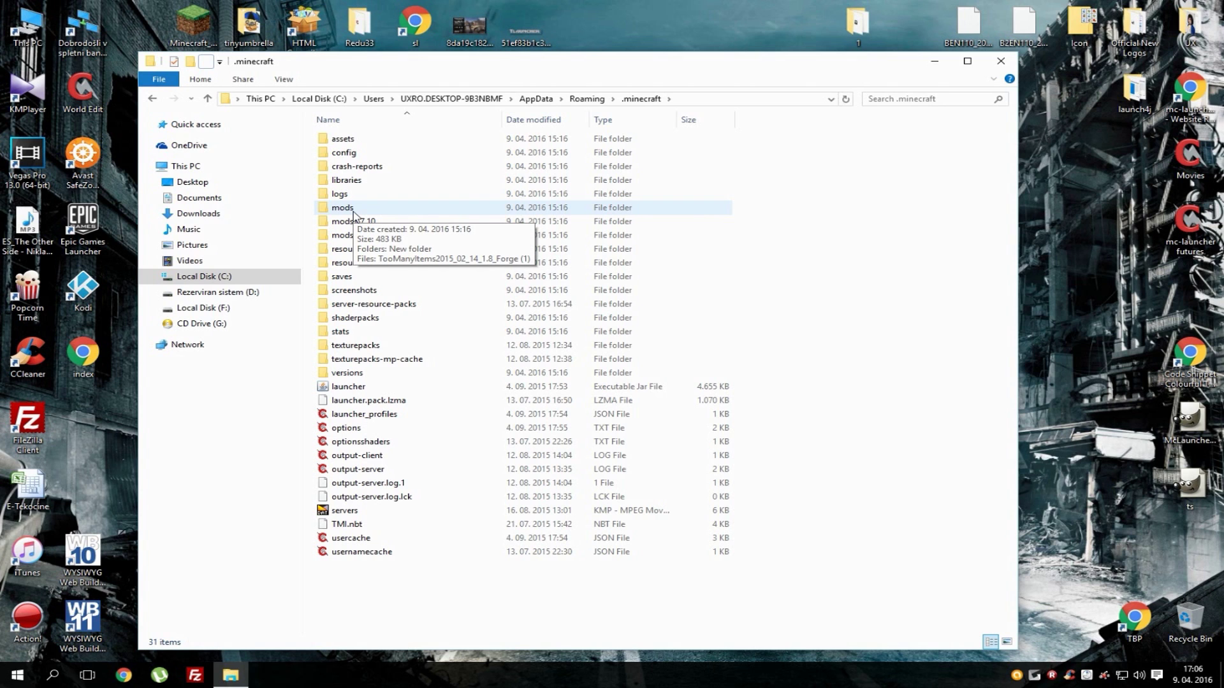
double_click(351, 213)
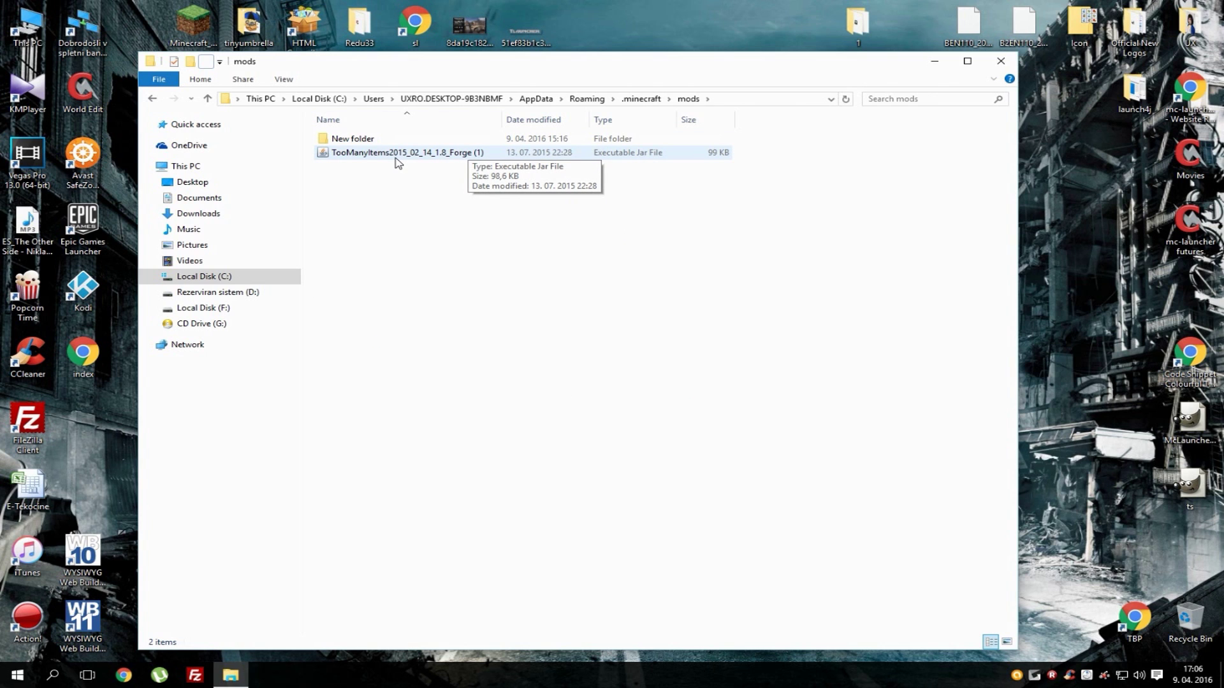
- Return to .minecraft and look inside the mods1.7.10 folder
key(BackSpace)
double_click(366, 218)
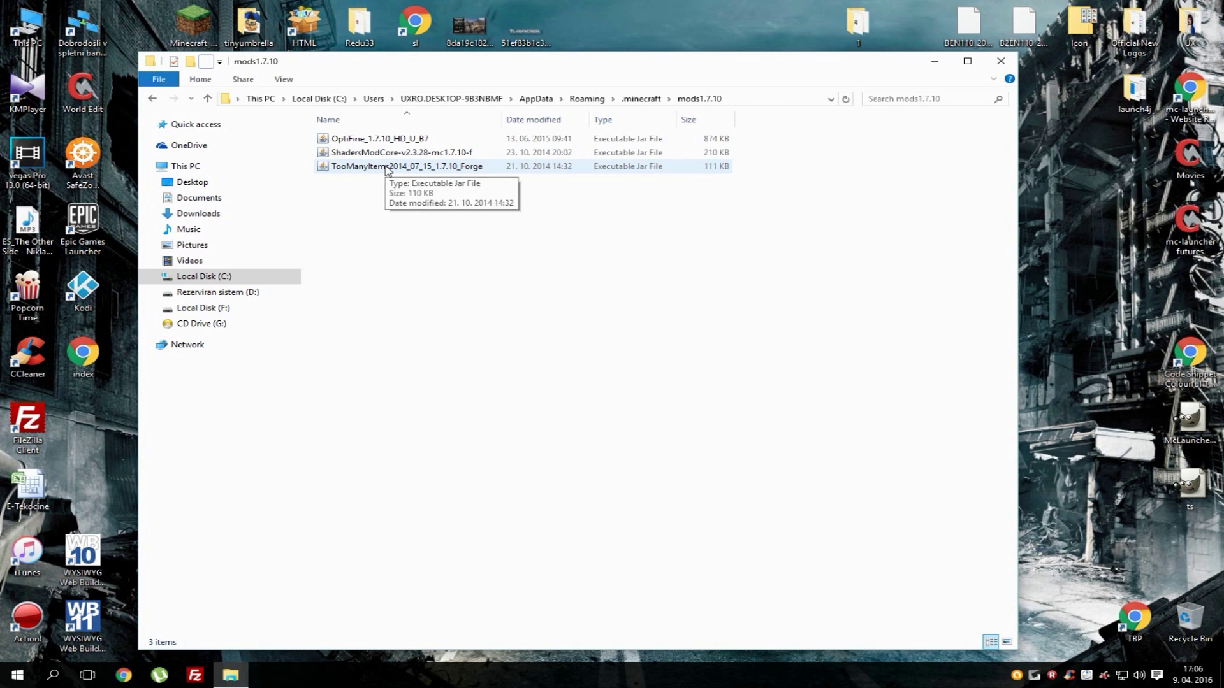
key(BackSpace)
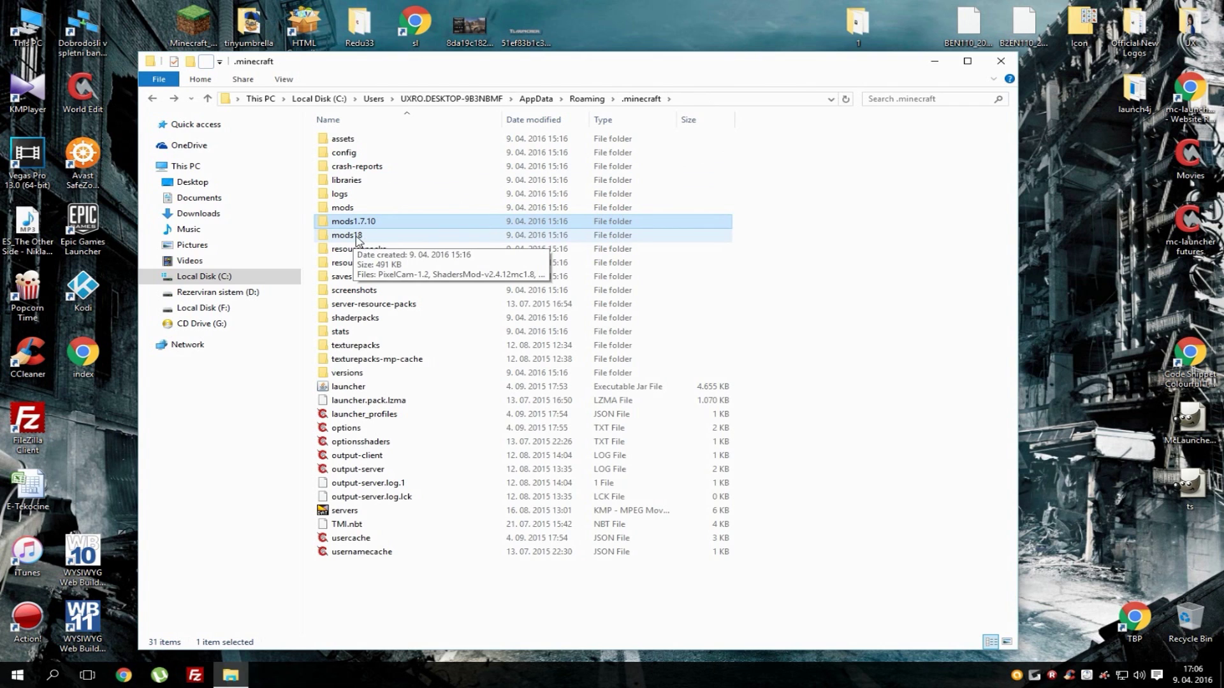
- Inspect mods18, then delete the mods, mods1.7.10 and mods18 folders
click(354, 239)
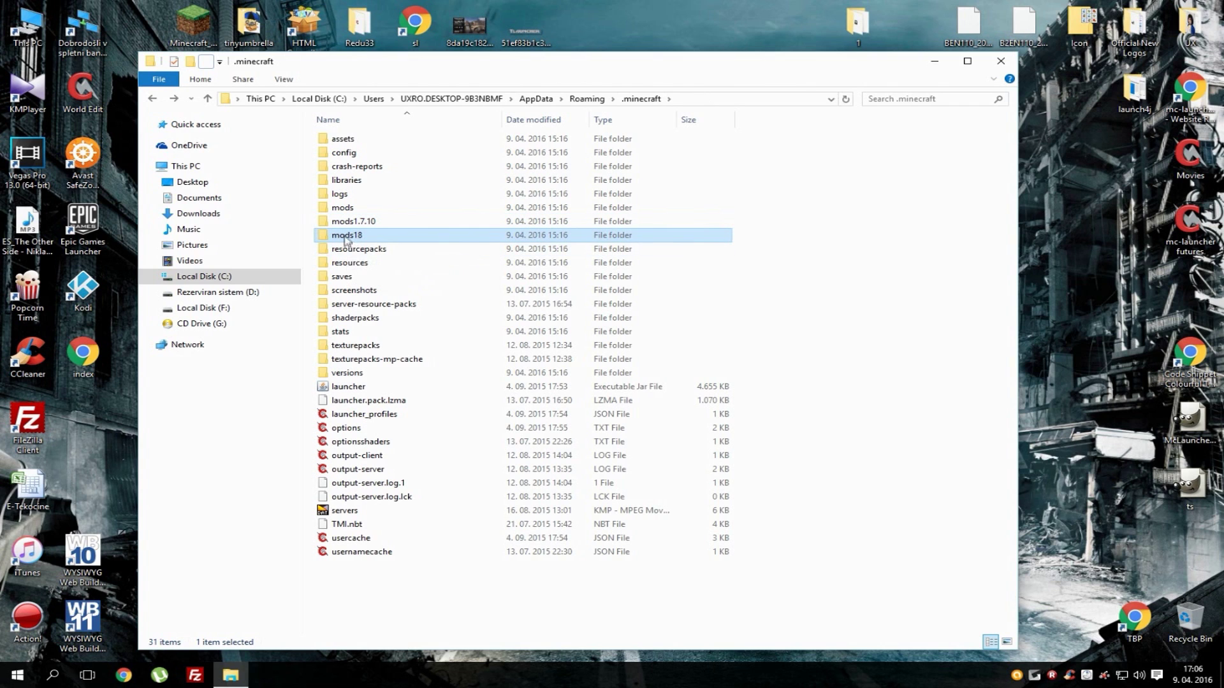
double_click(347, 238)
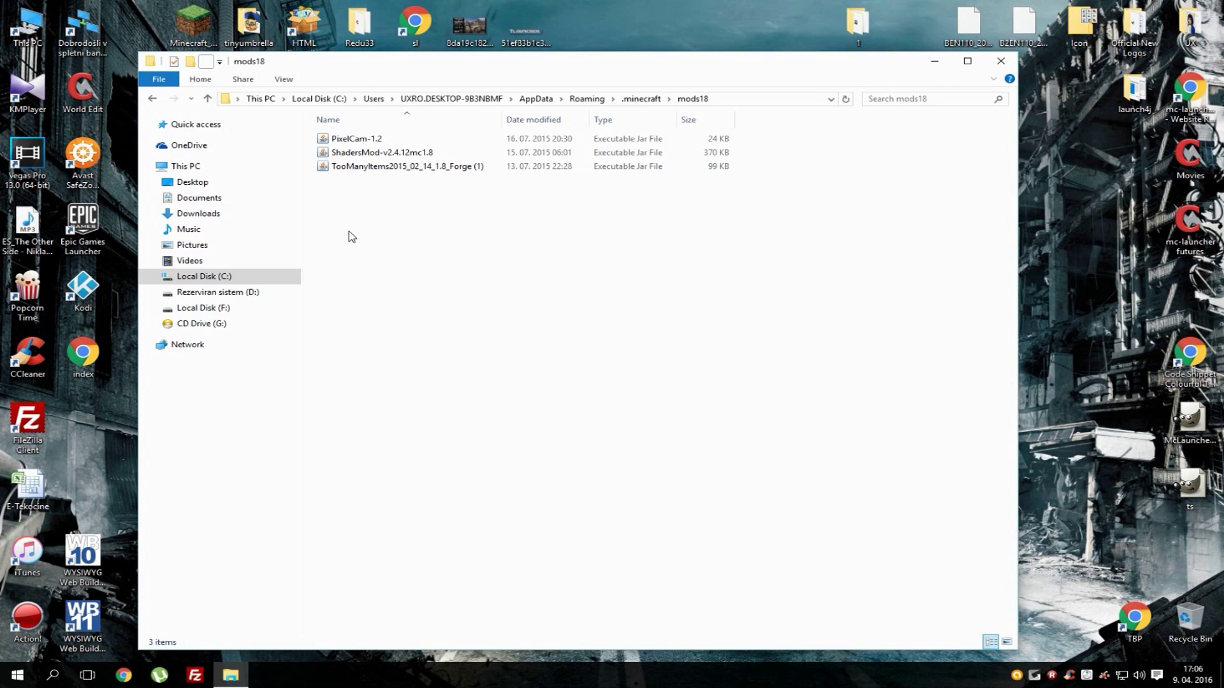
key(BackSpace)
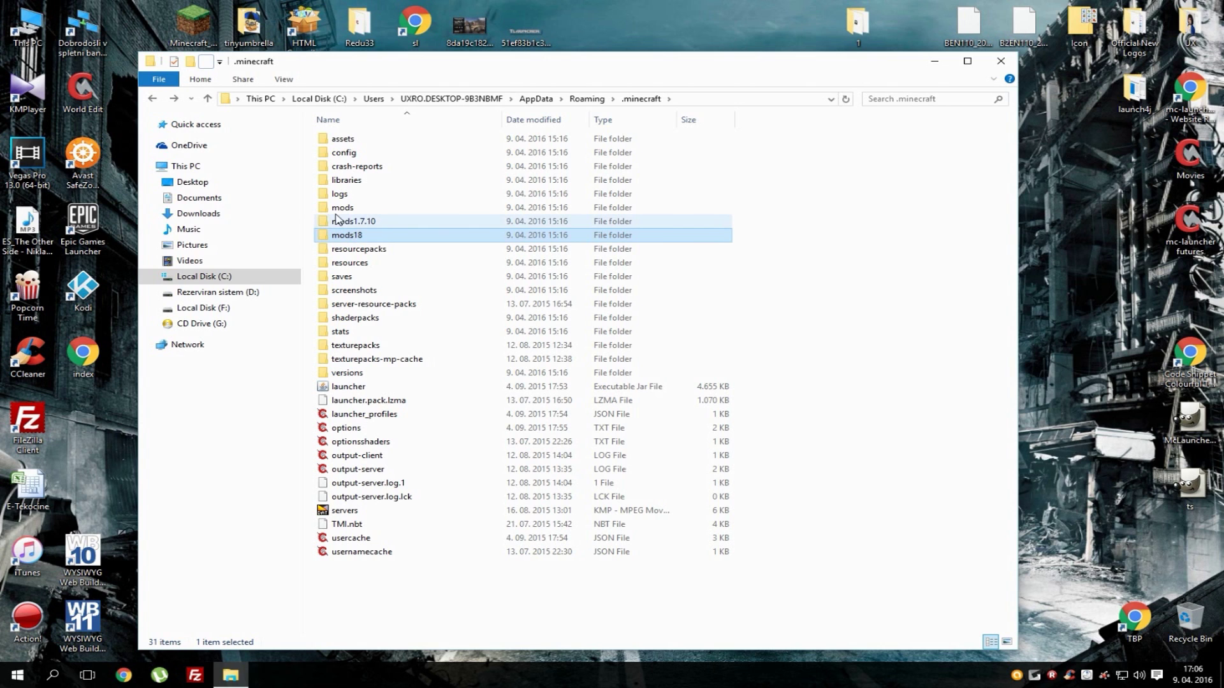
shift+click(345, 208)
key(Delete)
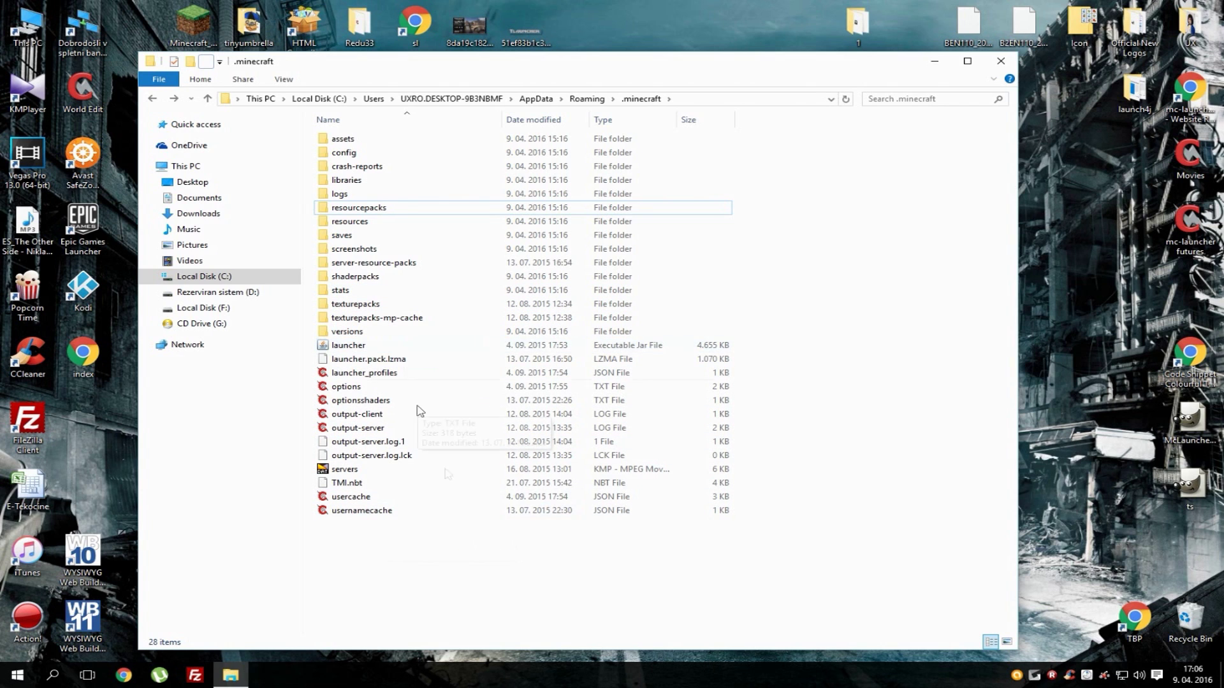
- Select the loose .minecraft files from launcher up to versions, then deselect them
drag(469, 571, 325, 349)
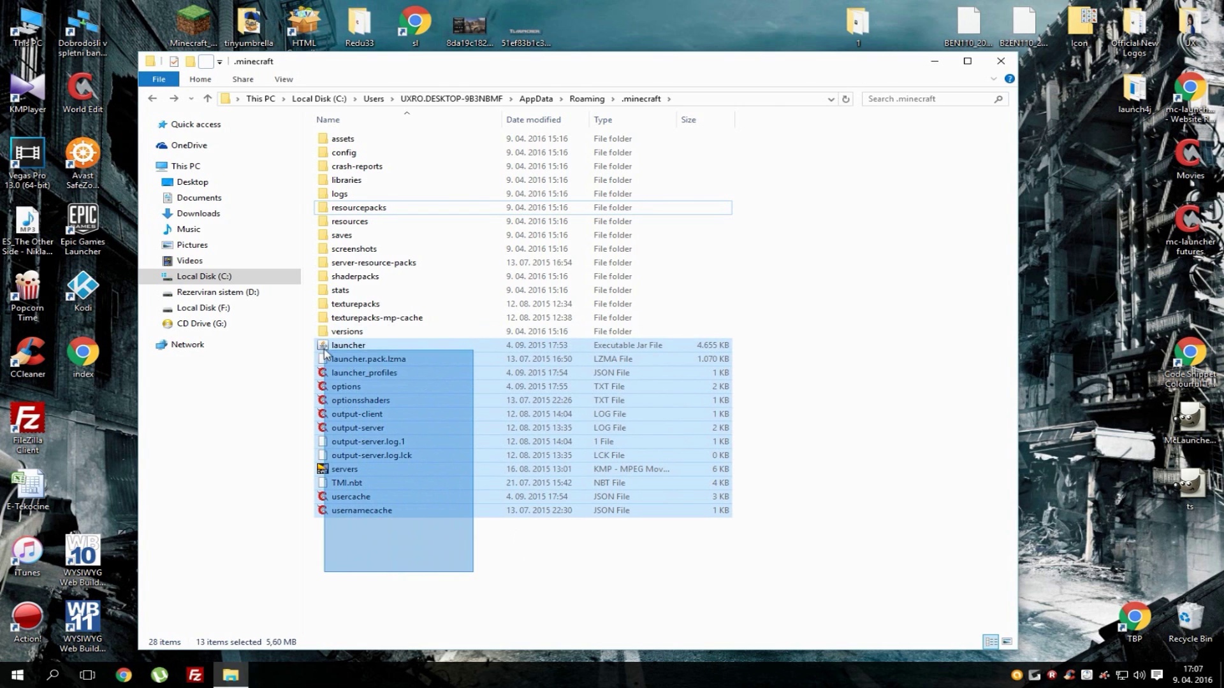
drag(325, 349, 327, 337)
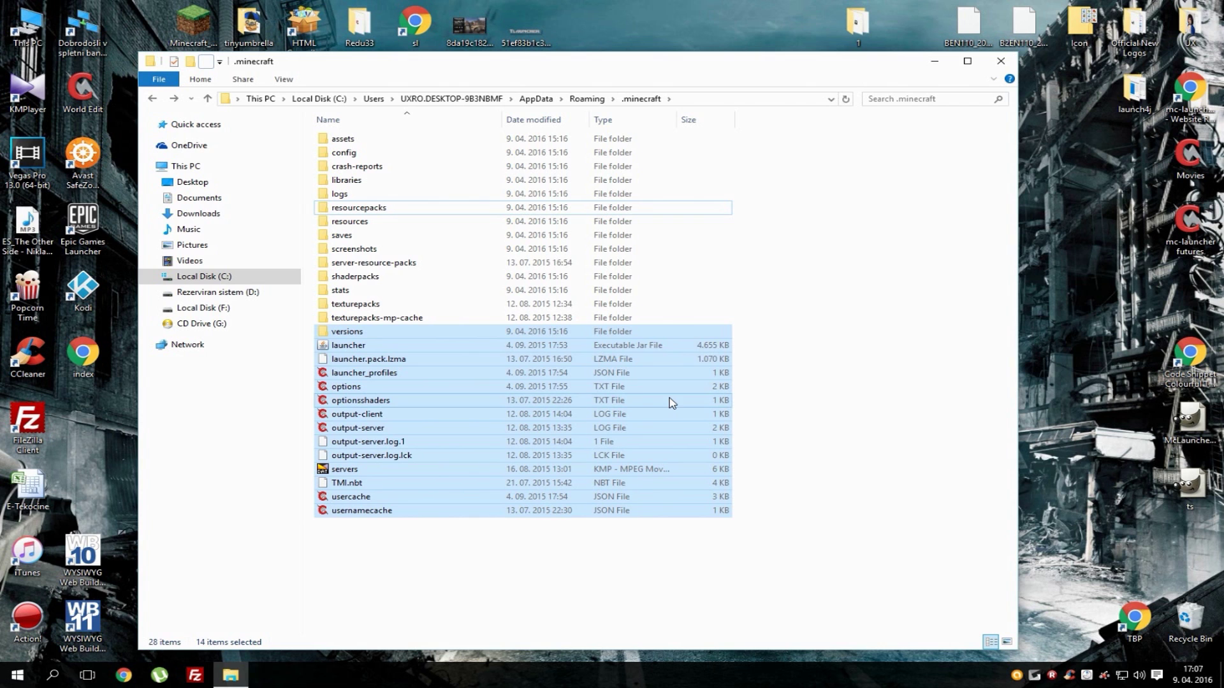
click(804, 271)
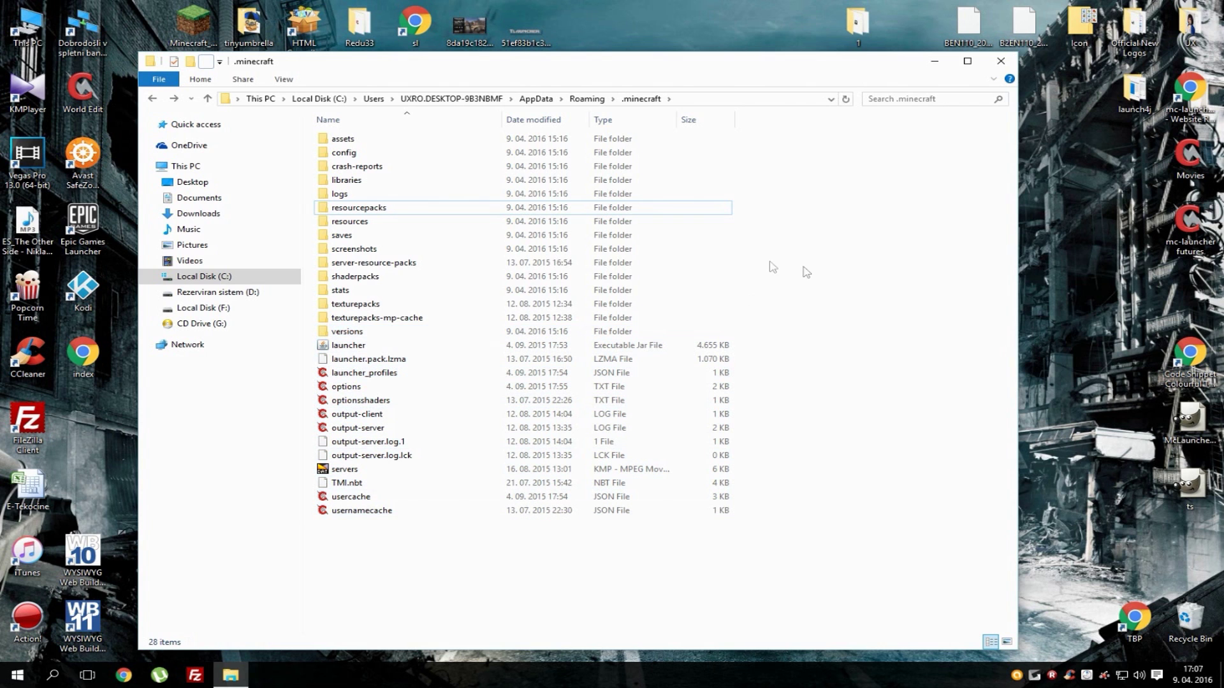
- Browse the resources, saves, screenshots, server-resource-packs and shaderpacks folders in turn
double_click(359, 221)
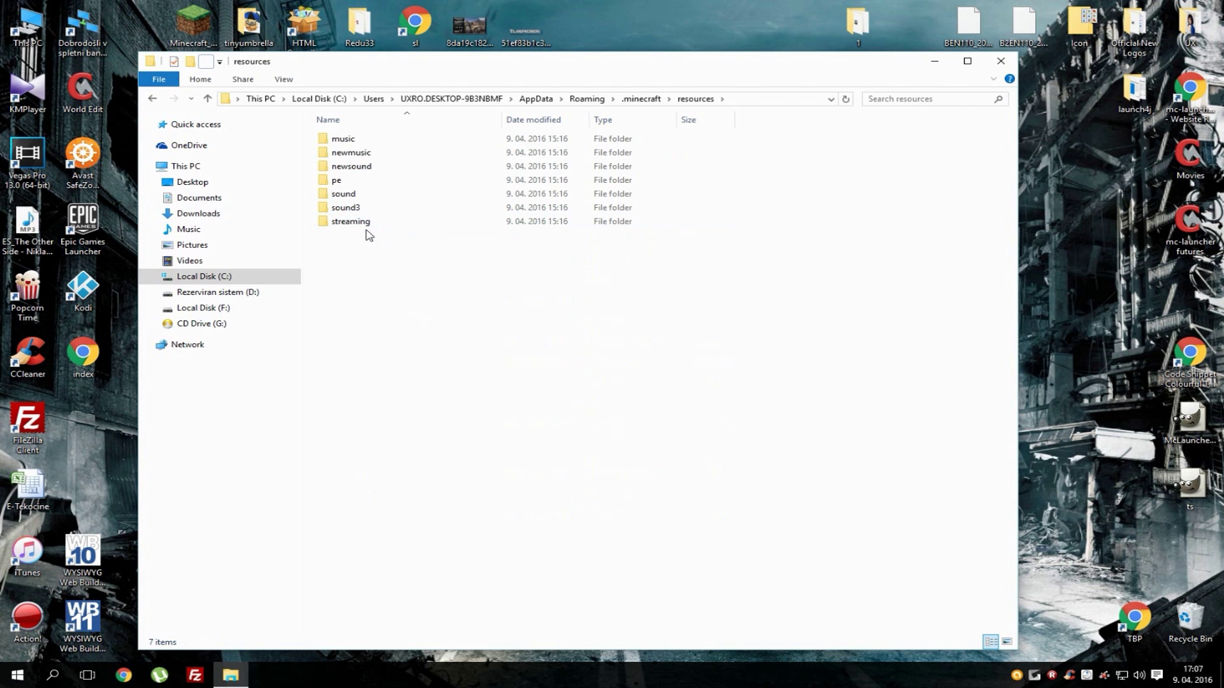
key(alt+Left)
double_click(356, 235)
key(alt+Left)
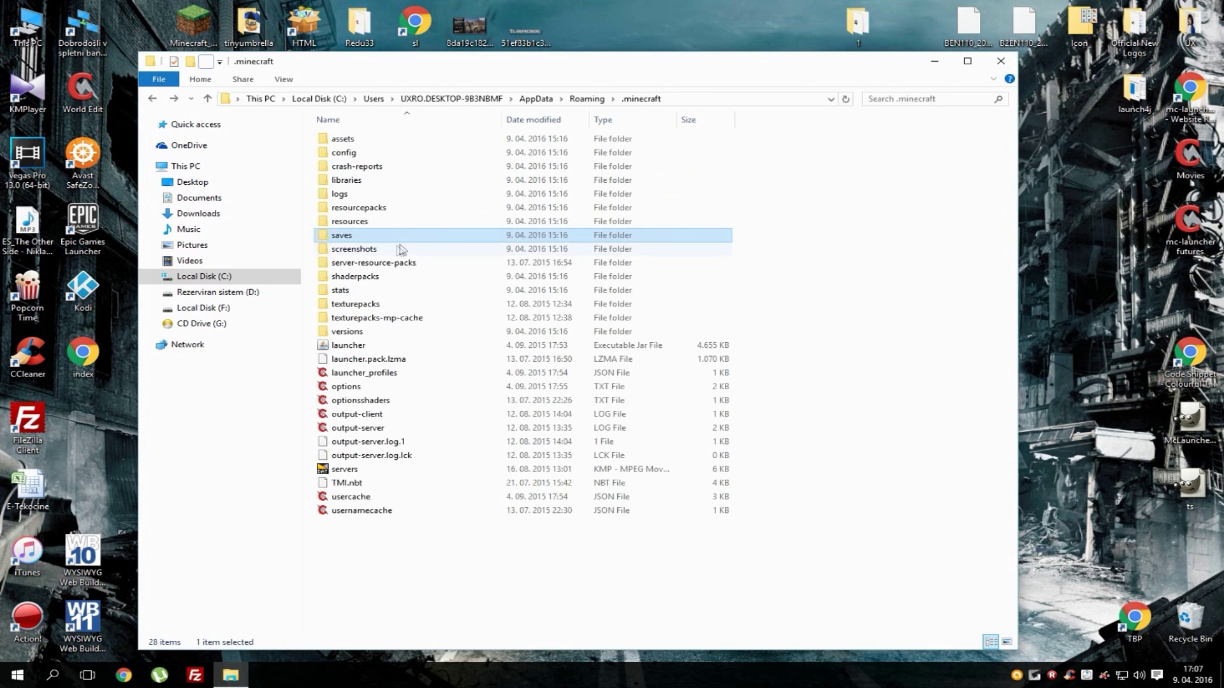
double_click(384, 250)
key(alt+Left)
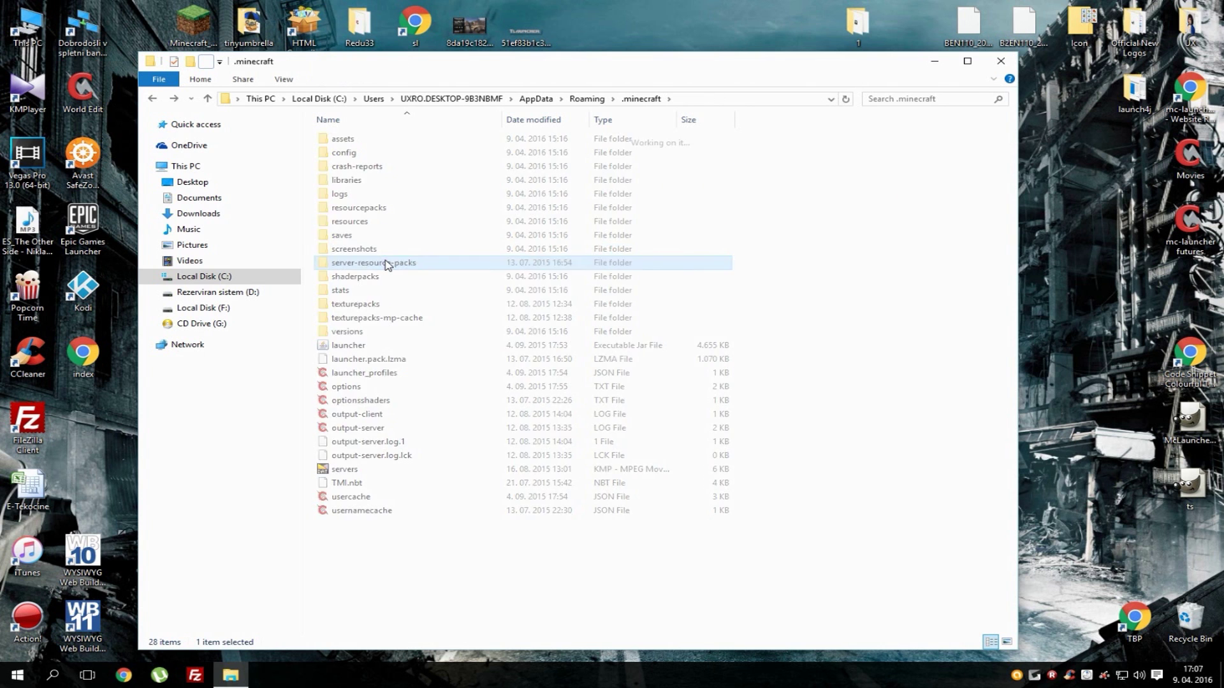
double_click(386, 263)
key(alt+Left)
double_click(378, 276)
key(alt+Left)
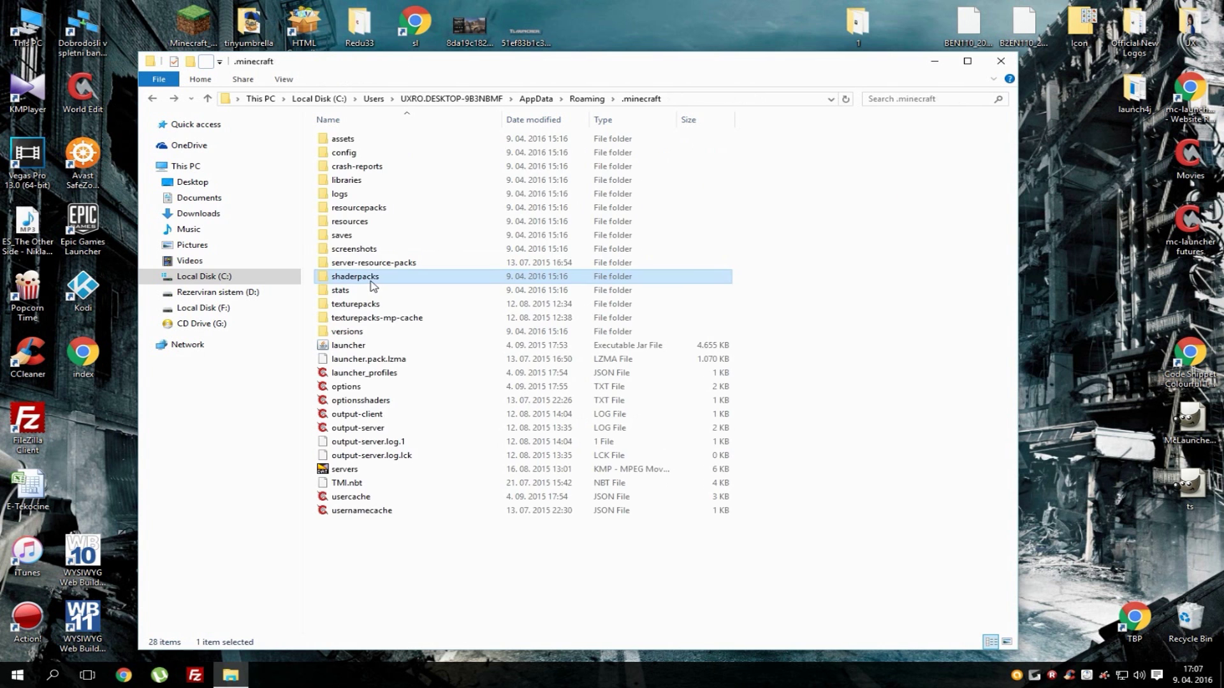
click(852, 281)
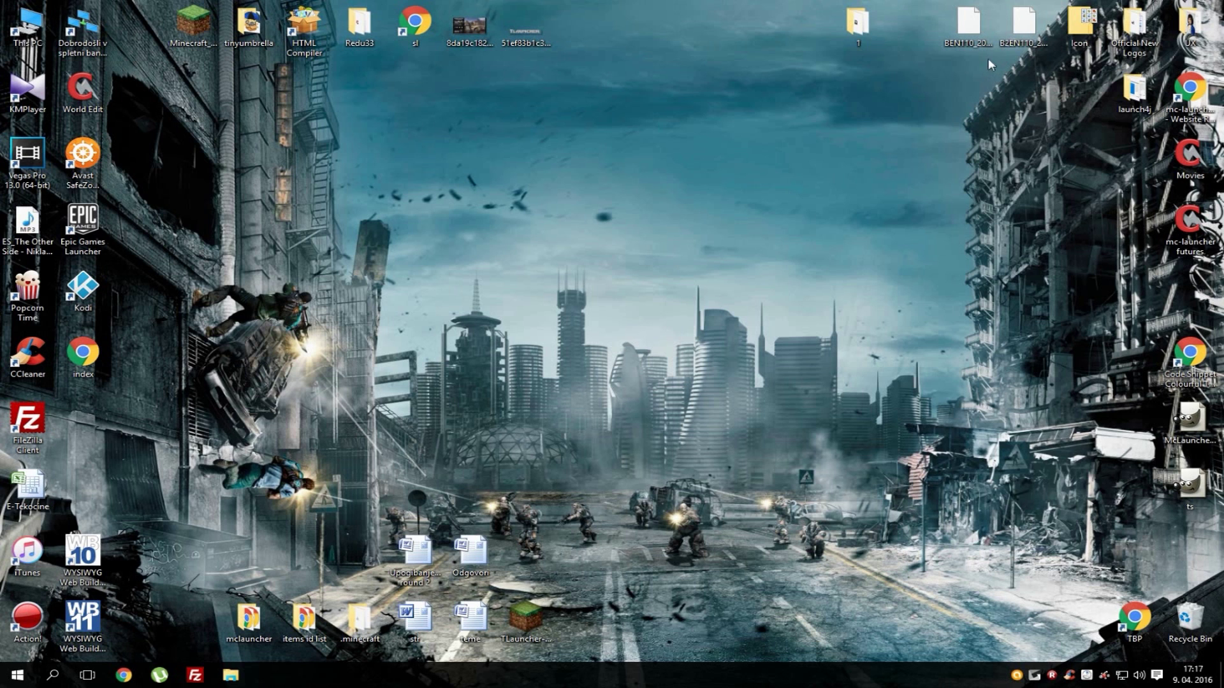
- Reopen .minecraft via the %appdata% Start search and reposition the Explorer window
click(17, 674)
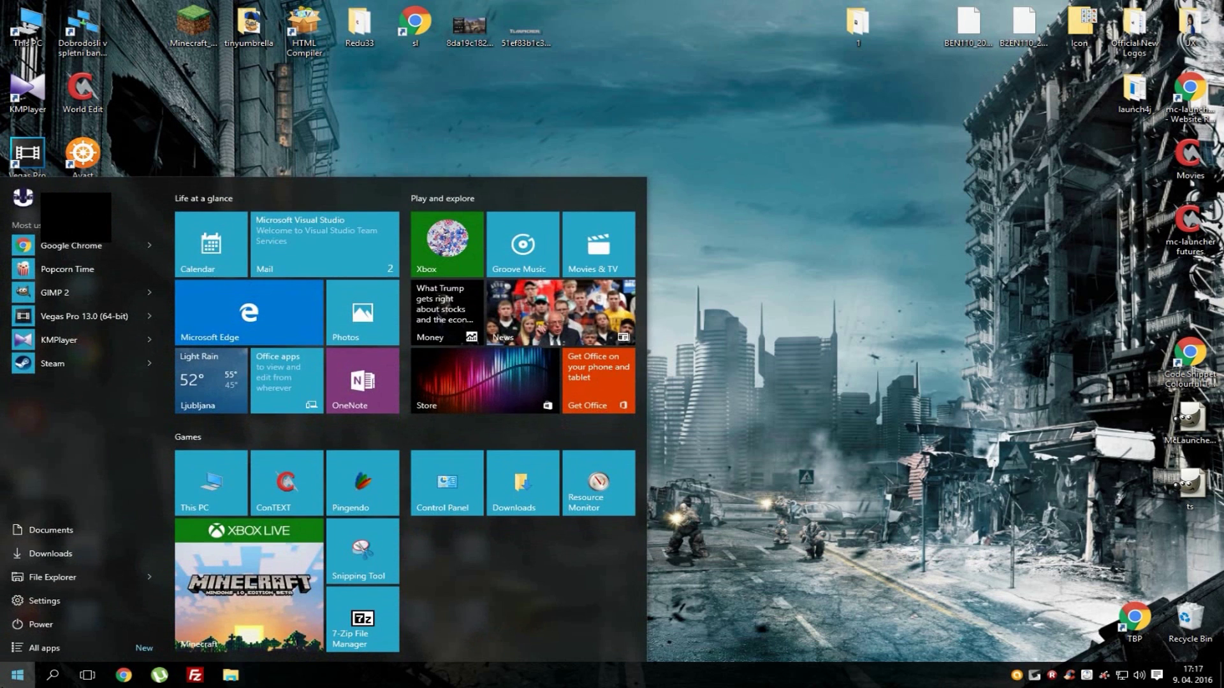
text(%appa)
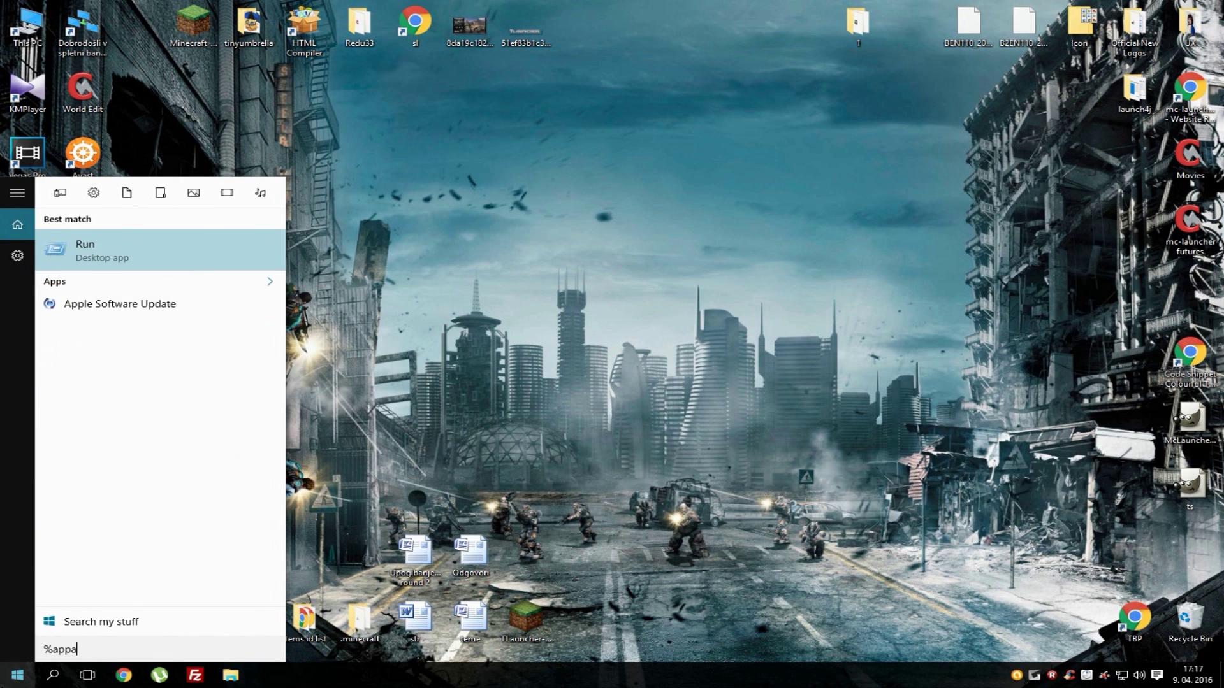
text(ta)
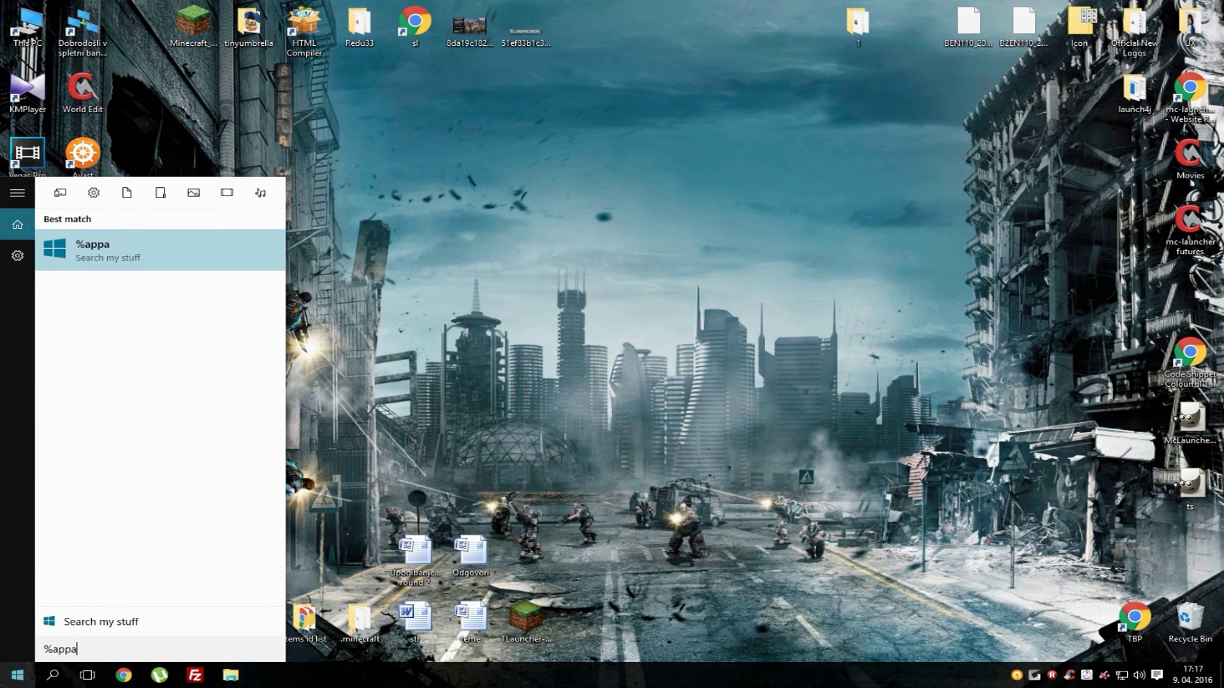
text(data)
text(%)
key(Return)
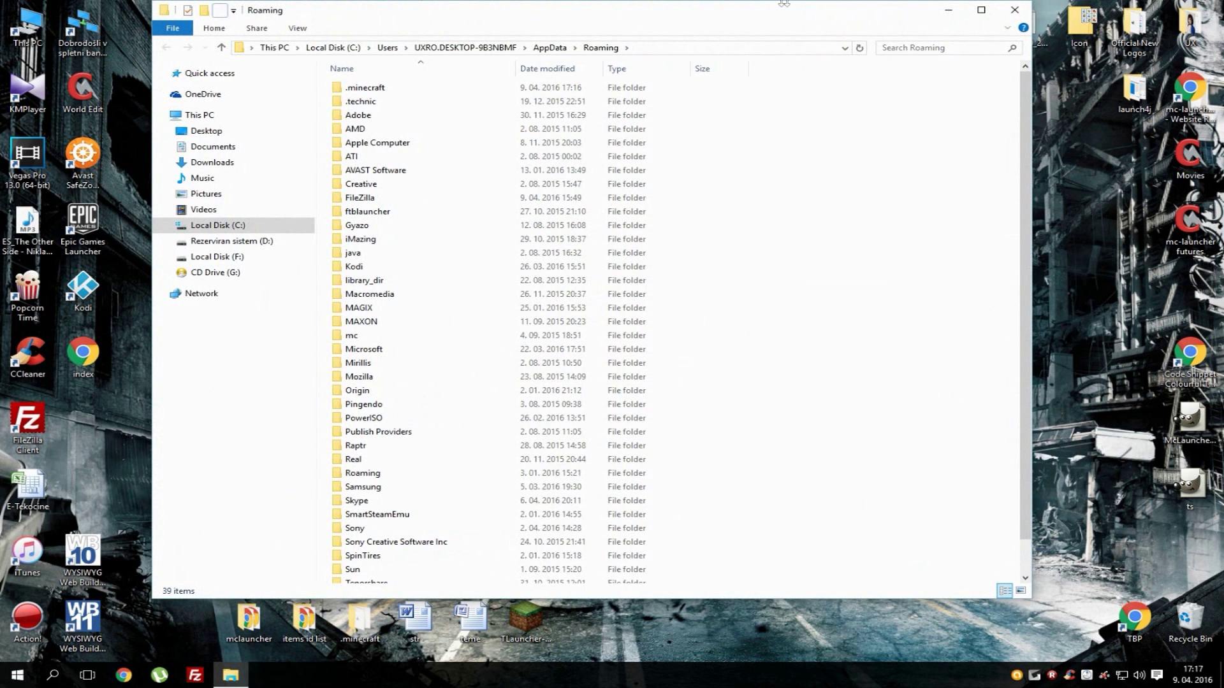
double_click(380, 92)
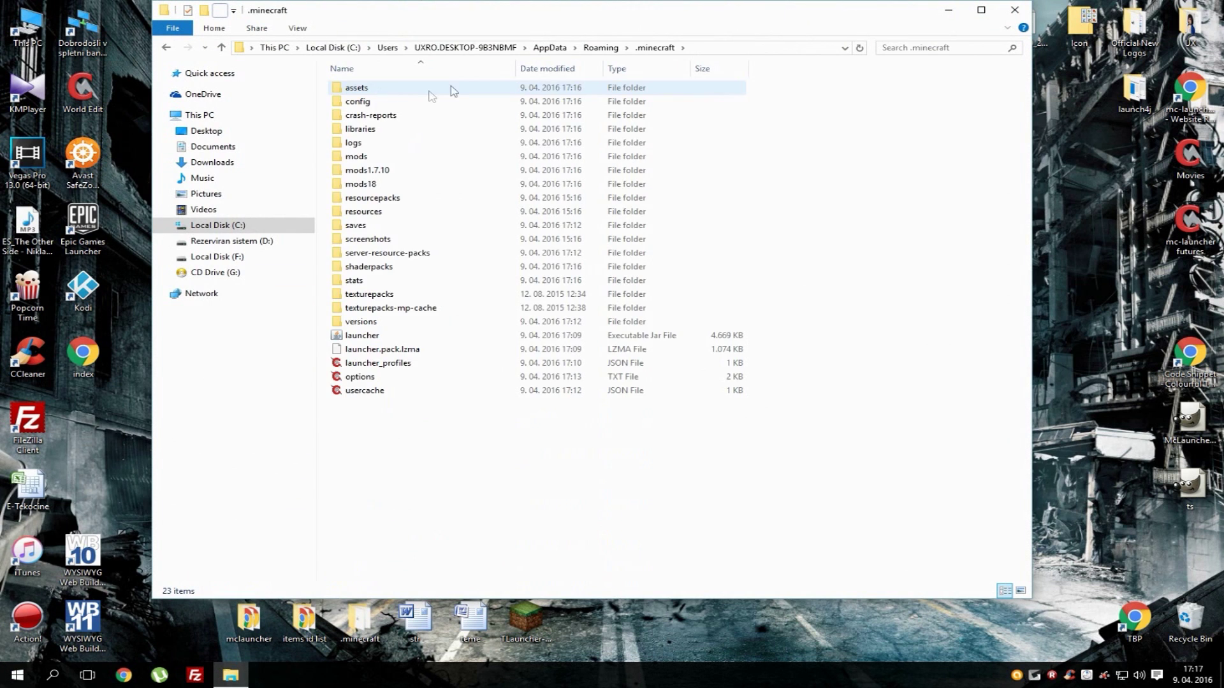
mouse_move(505, 14)
mouse_down()
mouse_move(349, 58)
mouse_move(373, 40)
mouse_up()
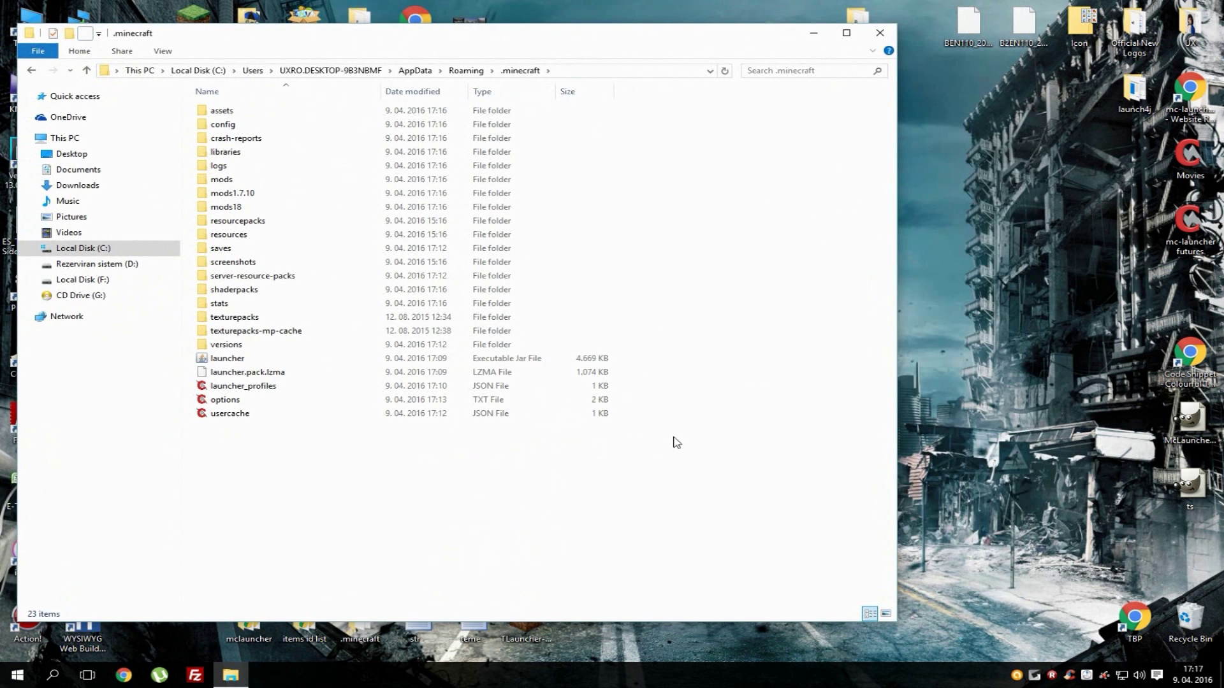
- Create a new folder named '1' in .minecraft
right_click(382, 484)
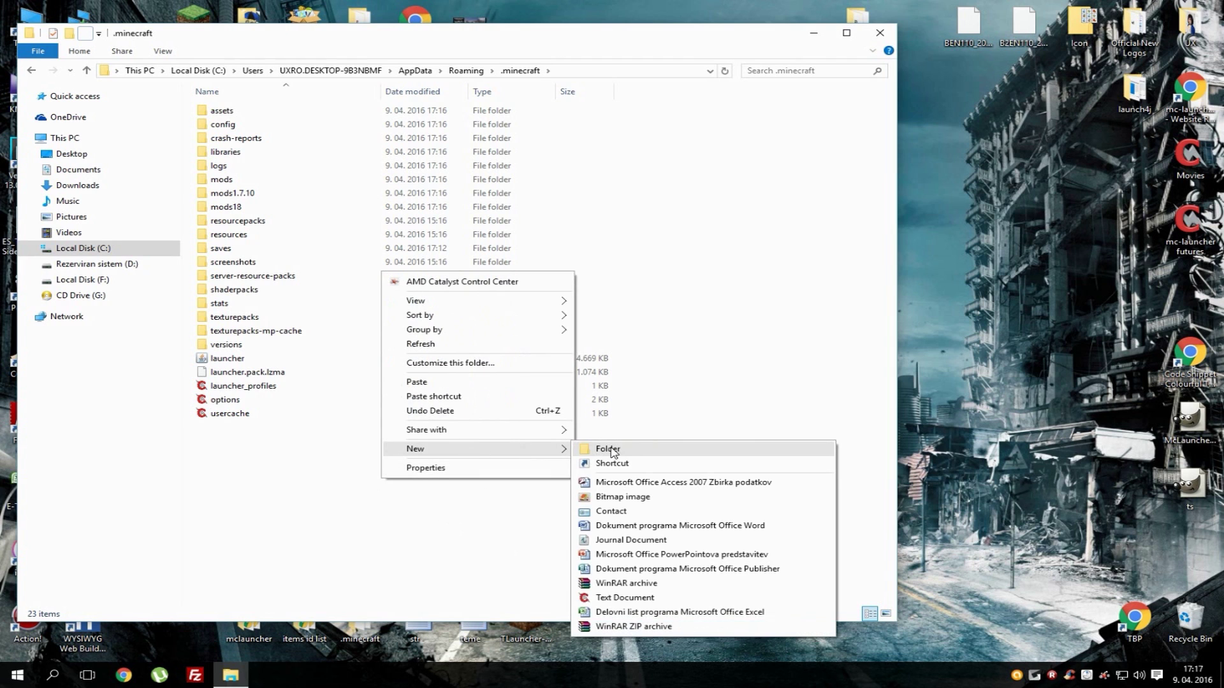
click(610, 452)
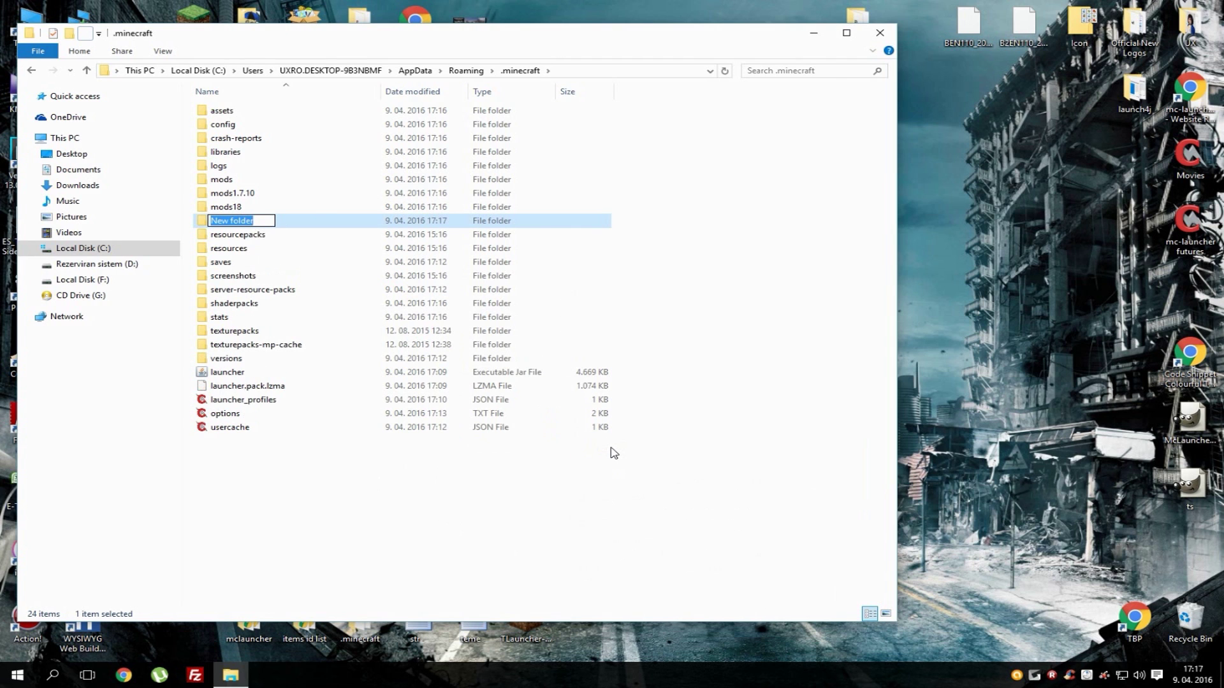
text(1)
key(Return)
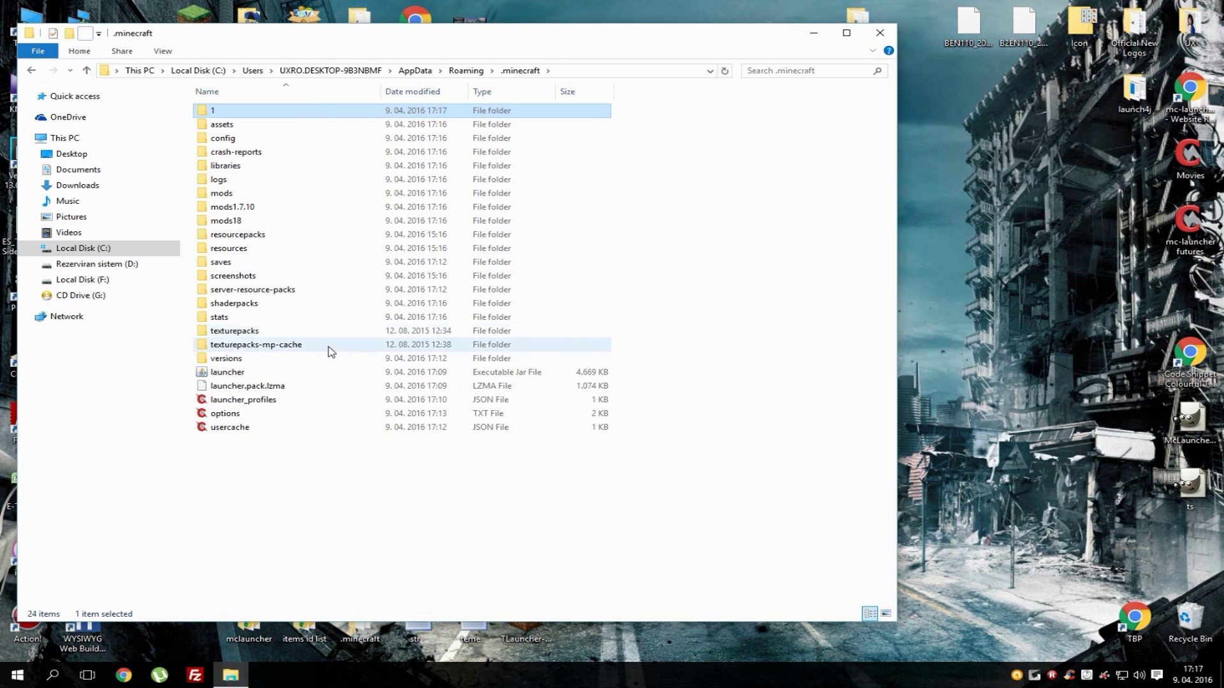
- Move launcher_profiles, versions, texturepacks, mods and resourcepacks into folder 1
click(274, 403)
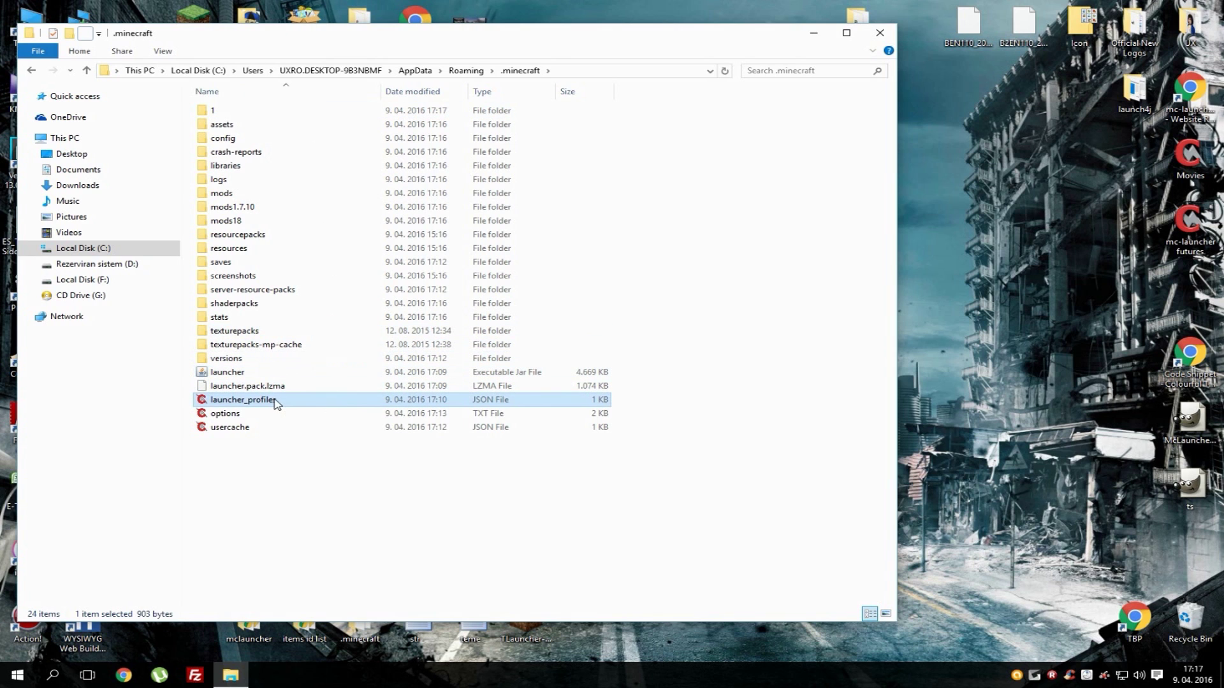
ctrl+click(227, 359)
ctrl+click(230, 332)
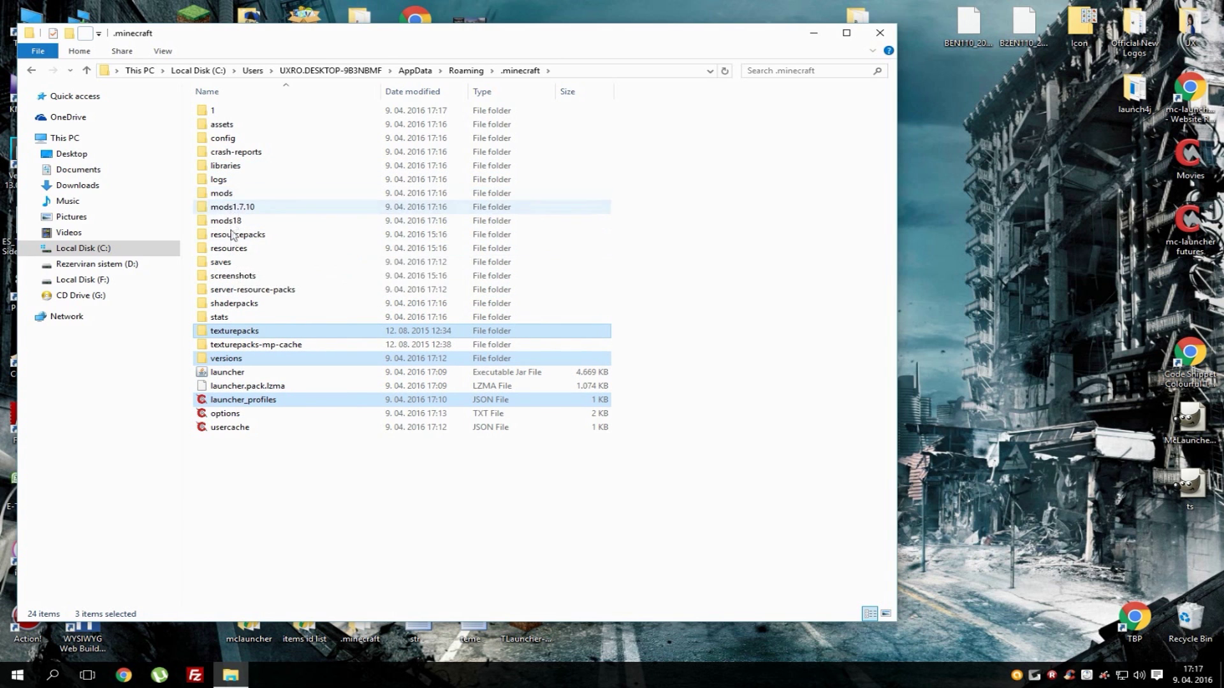
ctrl+click(234, 193)
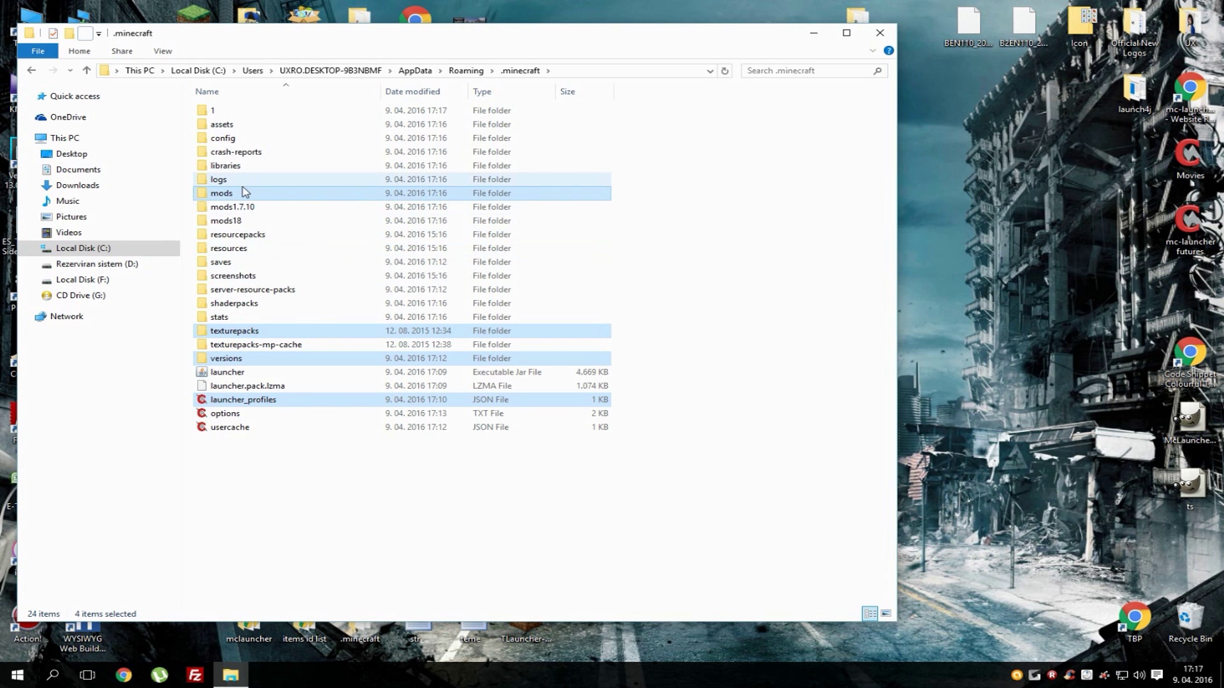
ctrl+click(254, 234)
mouse_move(260, 236)
mouse_down()
mouse_move(316, 110)
mouse_move(276, 113)
mouse_up()
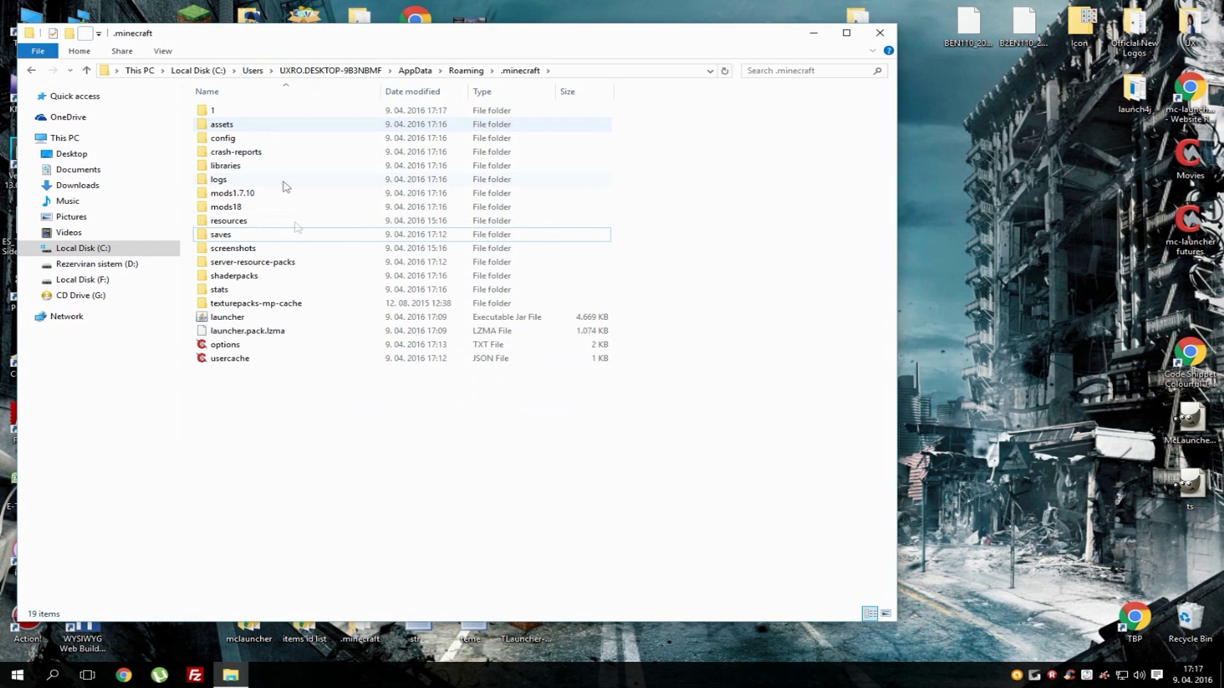
- Delete every item in .minecraft except folder 1
drag(416, 470, 268, 192)
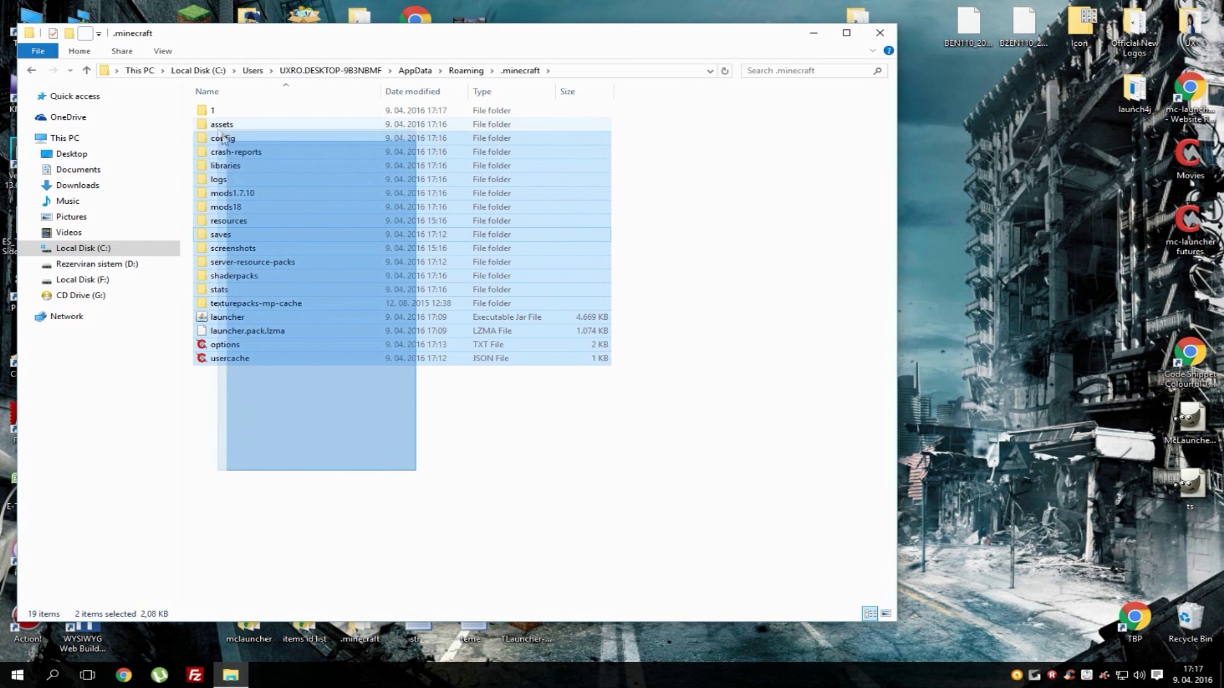
drag(268, 192, 219, 134)
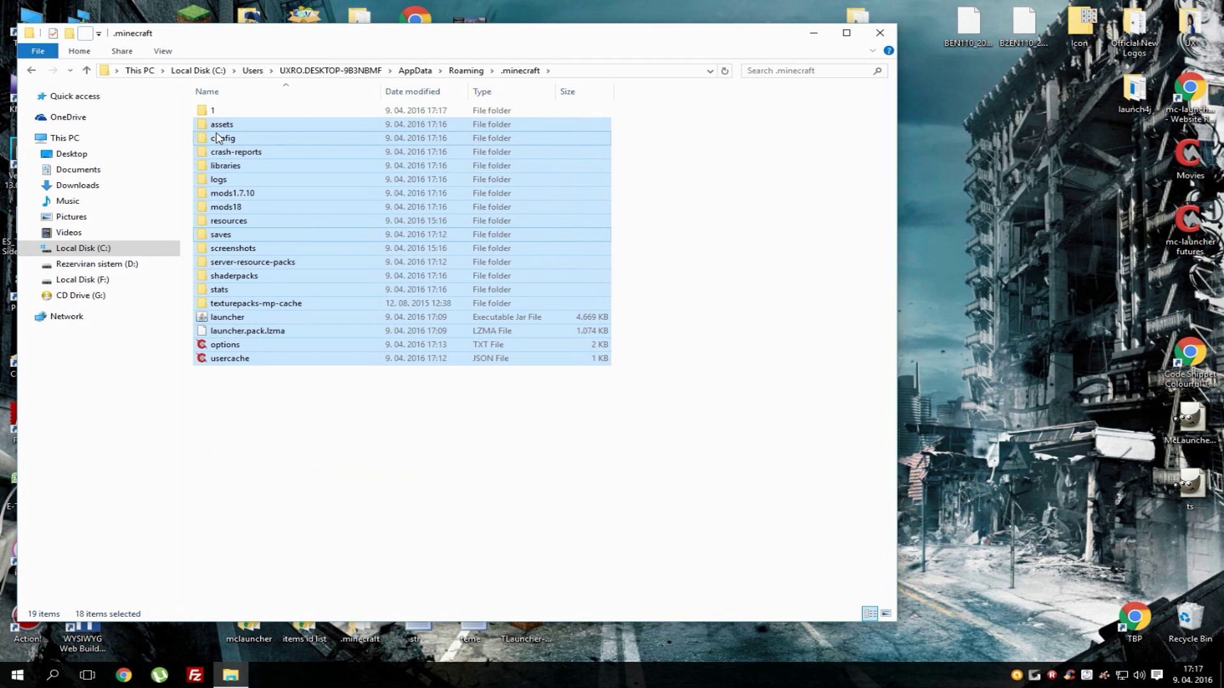
right_click(218, 140)
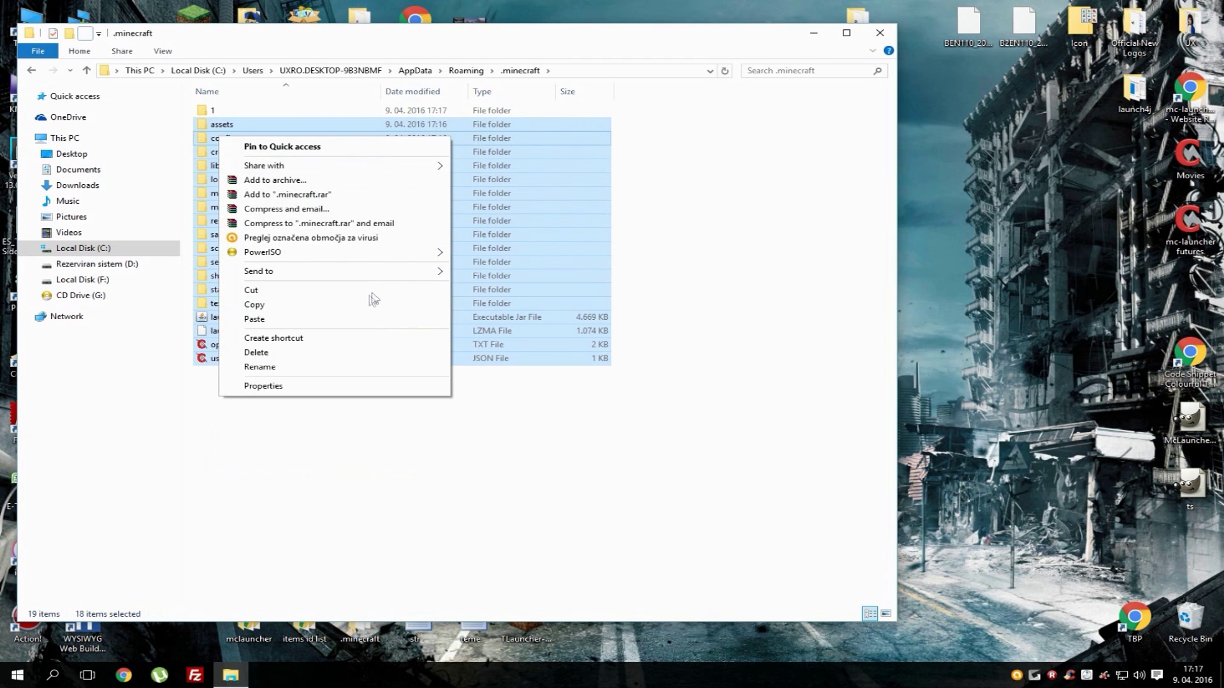
click(300, 352)
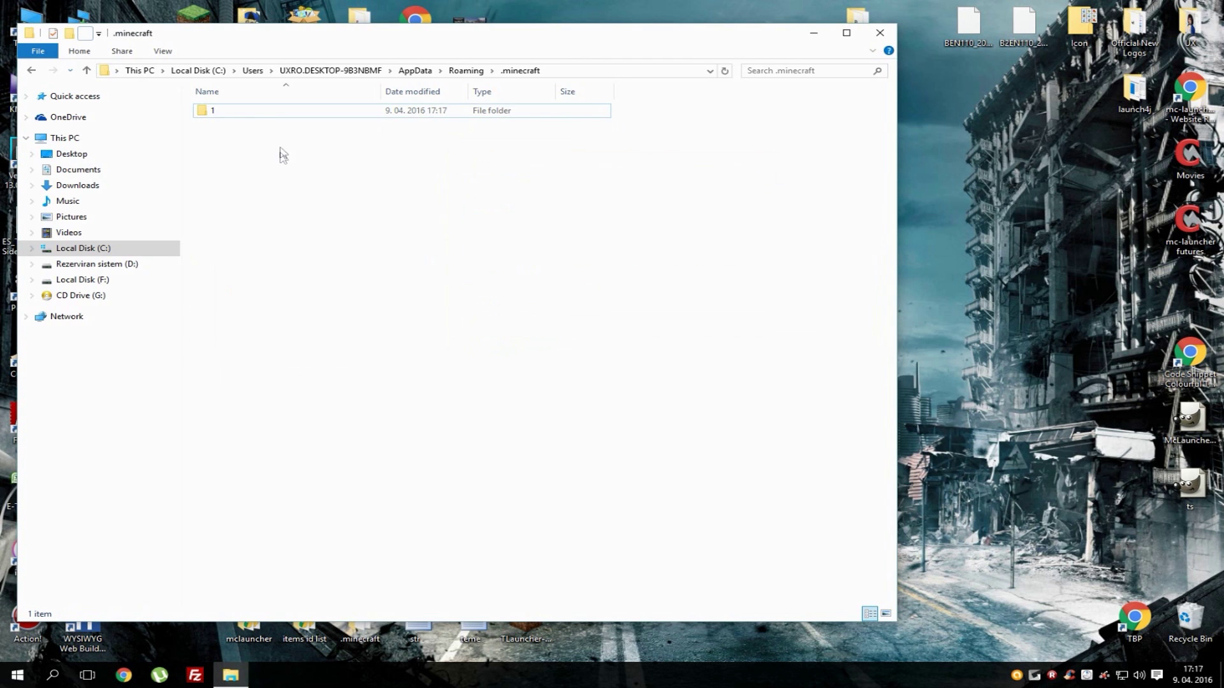
- Copy the five saved items inside folder 1
click(211, 117)
double_click(224, 117)
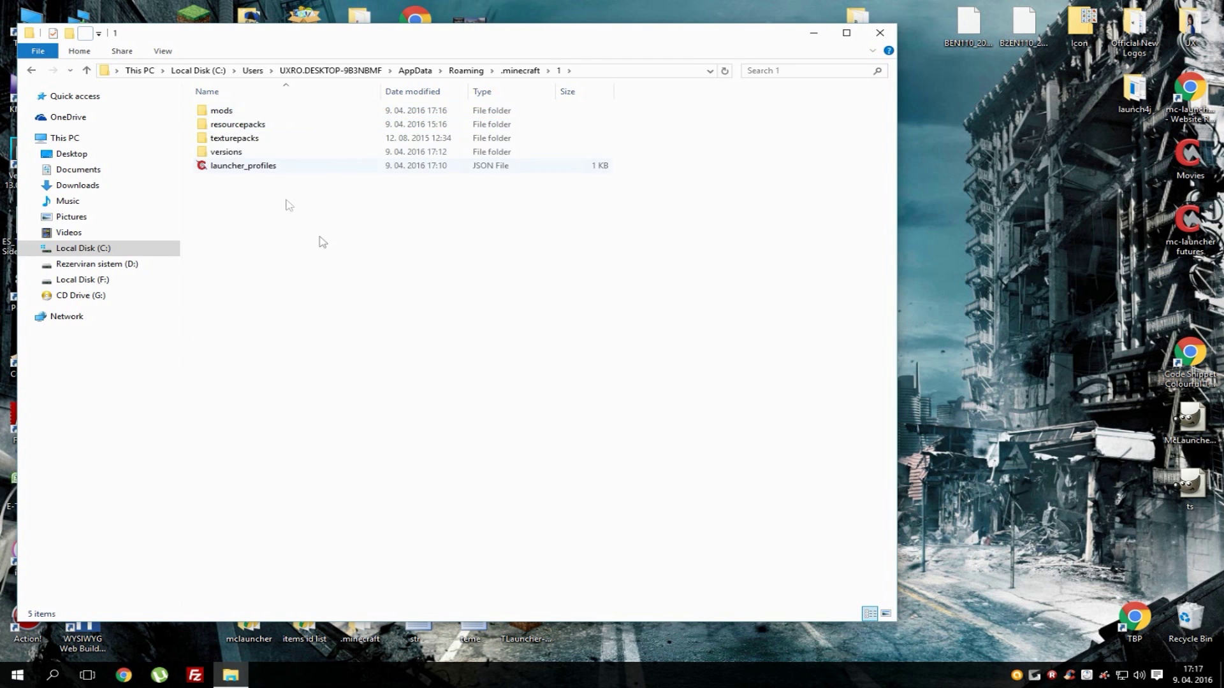
drag(340, 251, 192, 107)
right_click(234, 133)
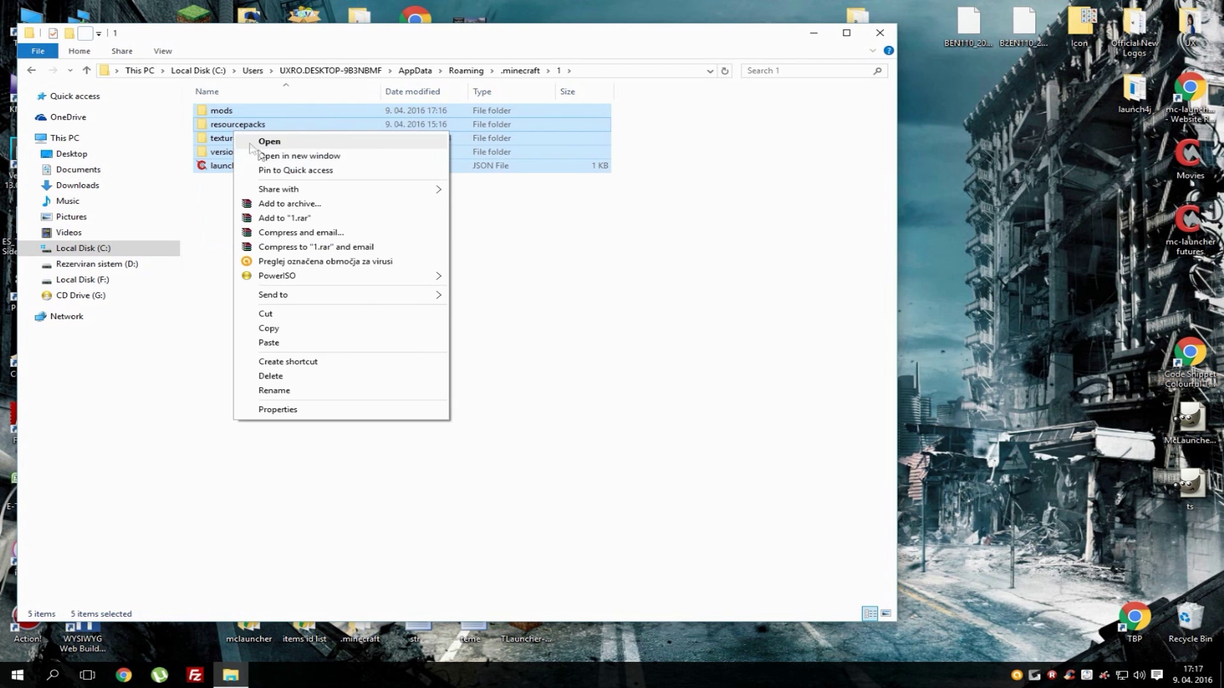
click(303, 330)
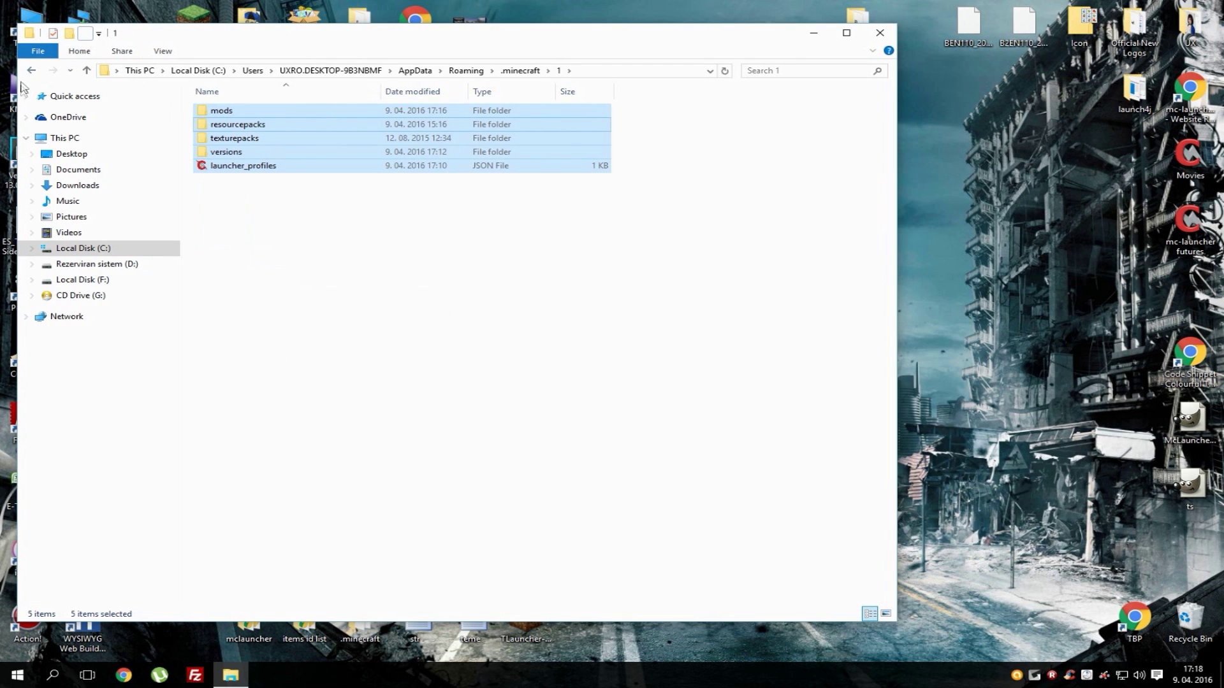
- Paste the five copied items directly into .minecraft
click(32, 70)
right_click(297, 221)
click(377, 329)
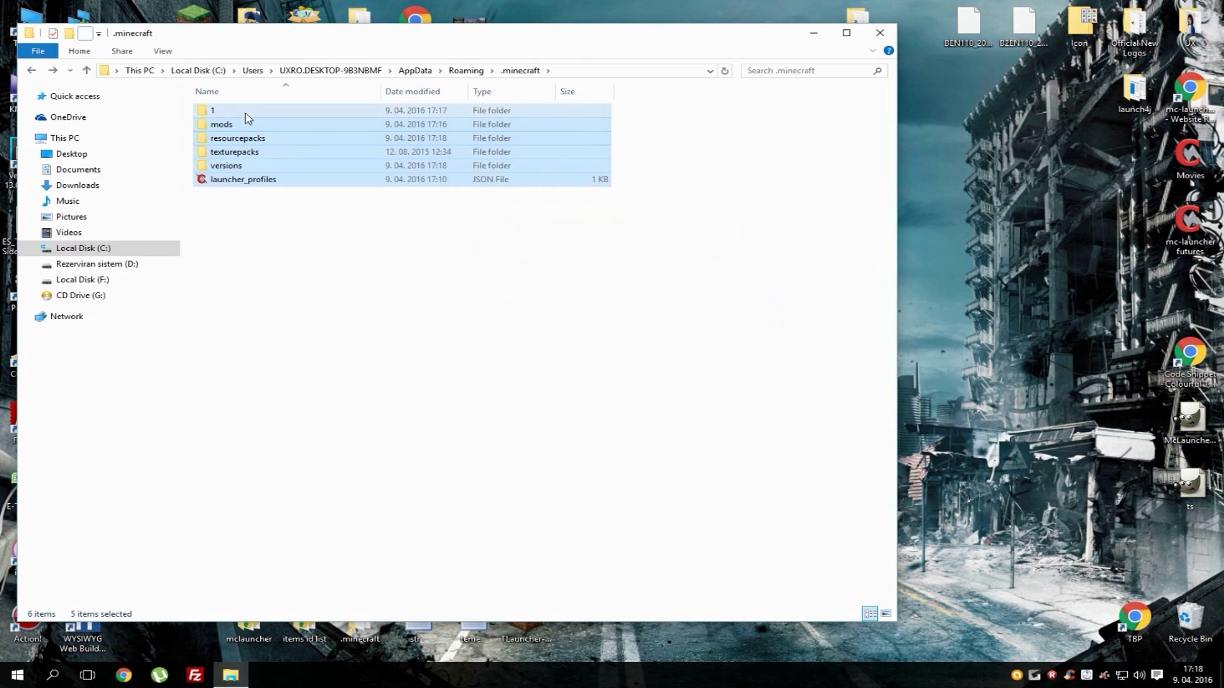
- Delete folder 1, close File Explorer and start the Minecraft launcher
drag(244, 113, 210, 117)
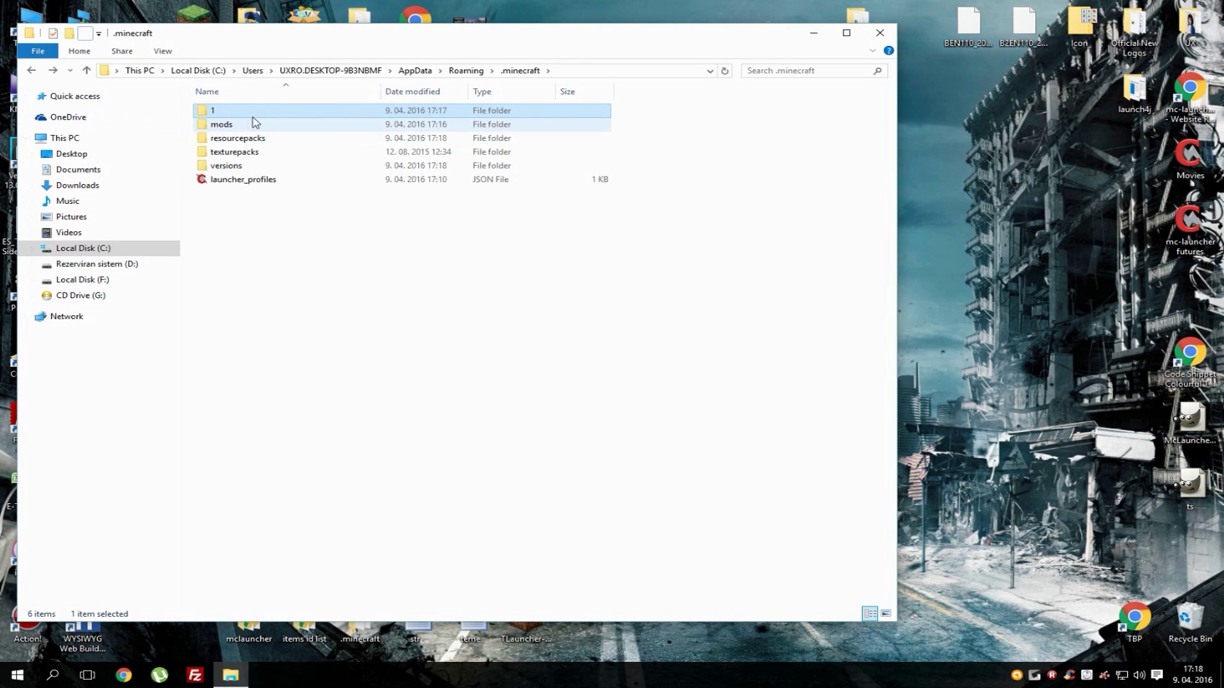
key(Delete)
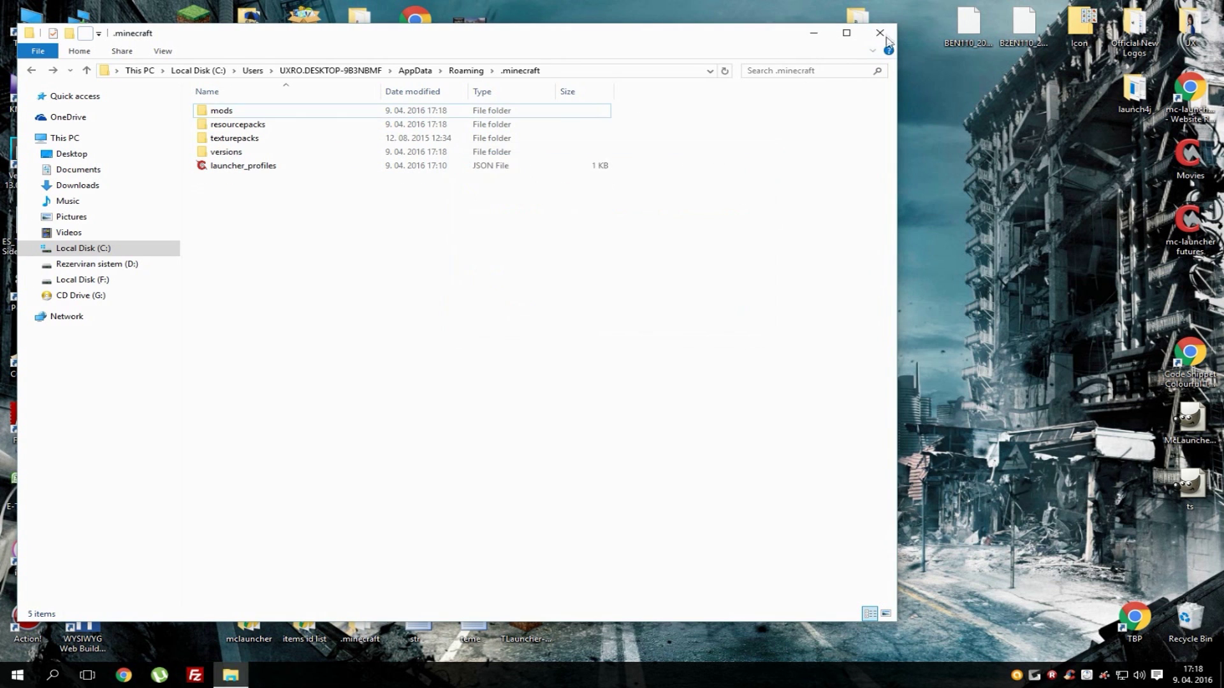
click(812, 33)
double_click(204, 34)
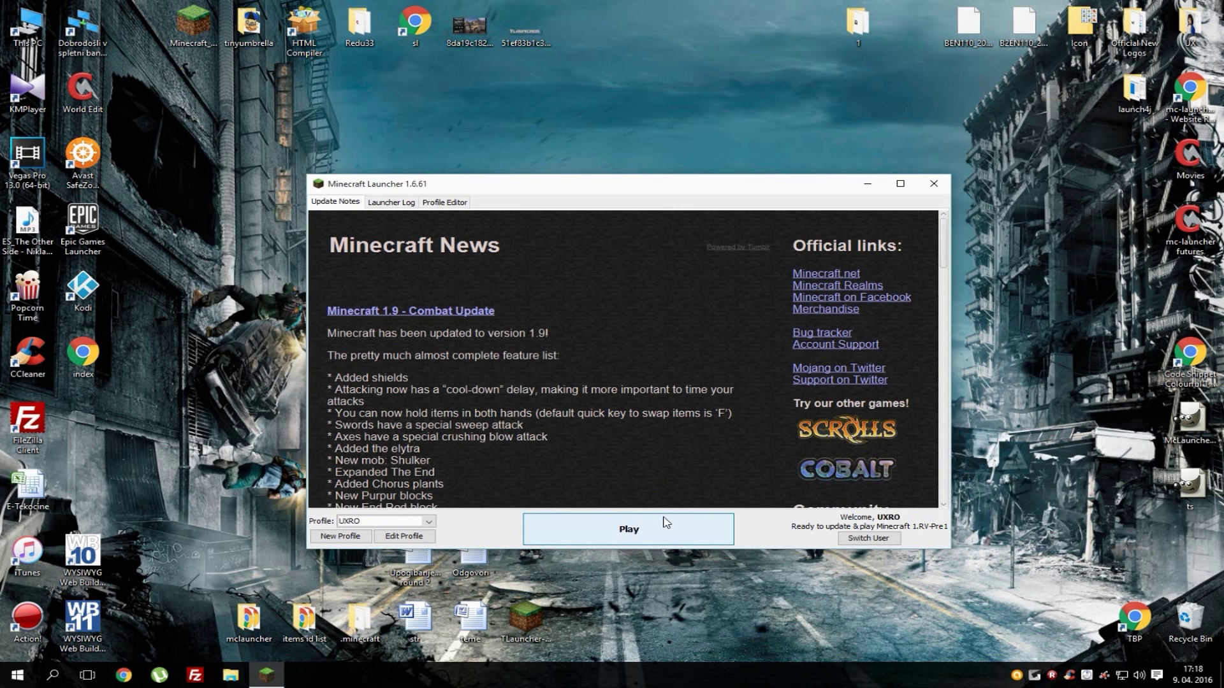
- Play Minecraft 1.RV-Pre1 from the launcher and wait for its title menu
click(664, 522)
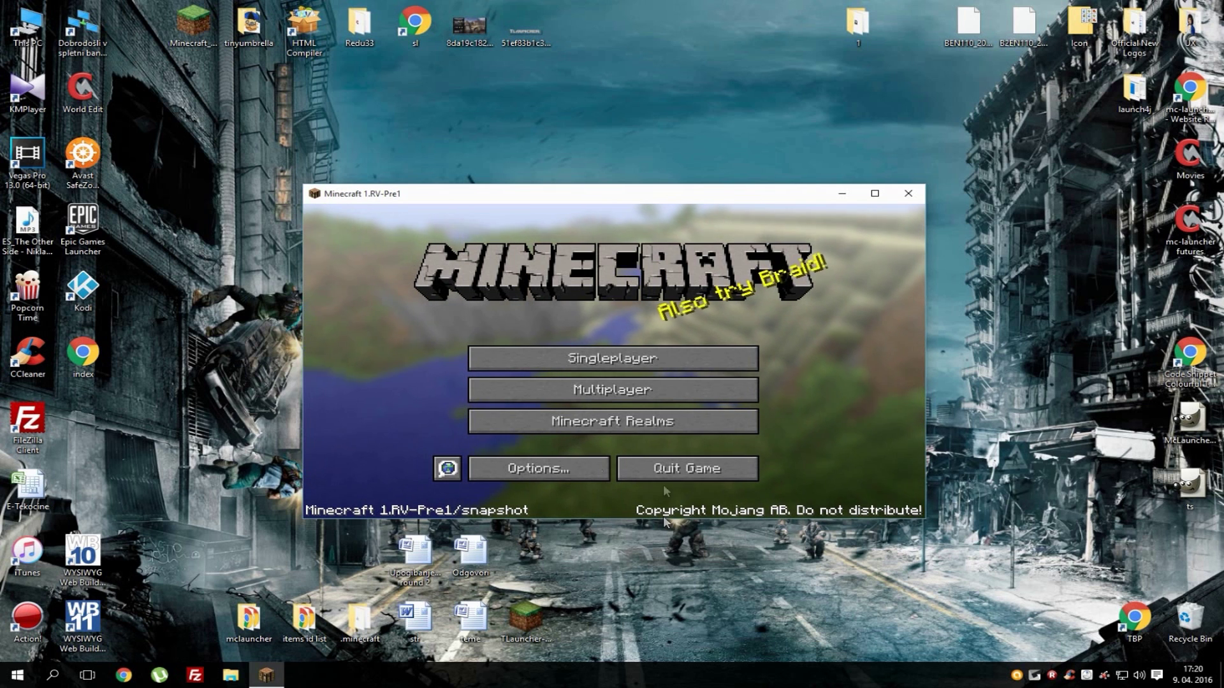
- Create a Creative-mode singleplayer world named 'New World' and load into it
click(594, 358)
click(664, 466)
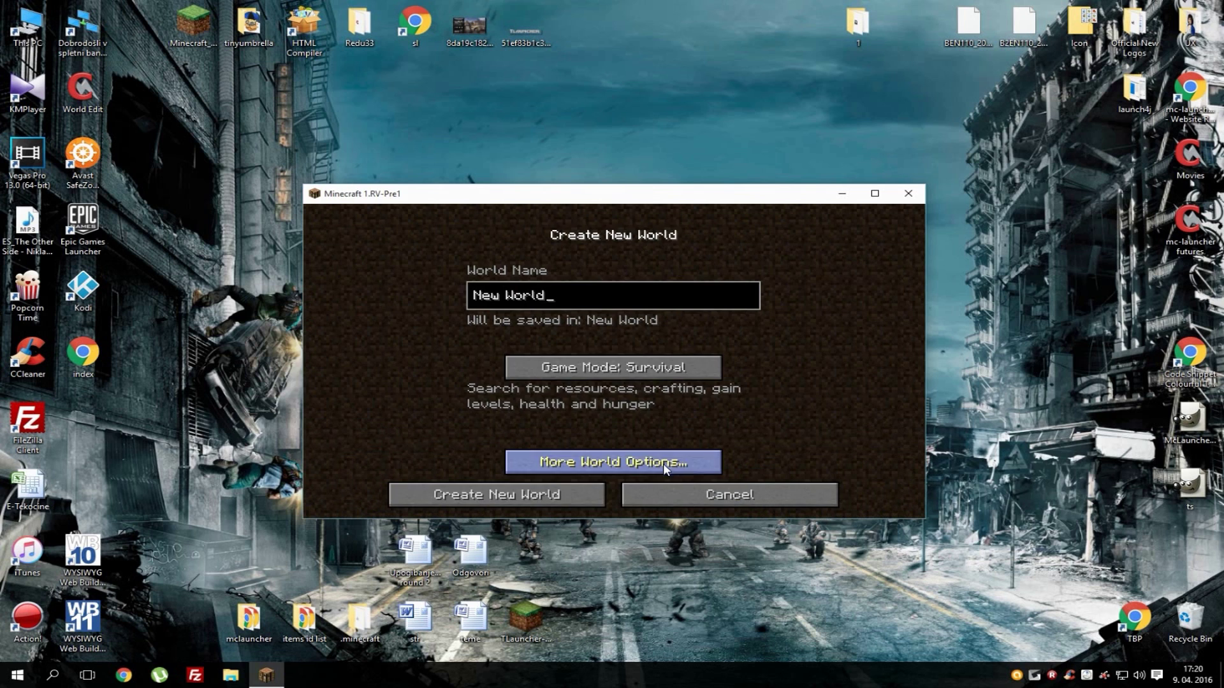
click(598, 362)
click(562, 495)
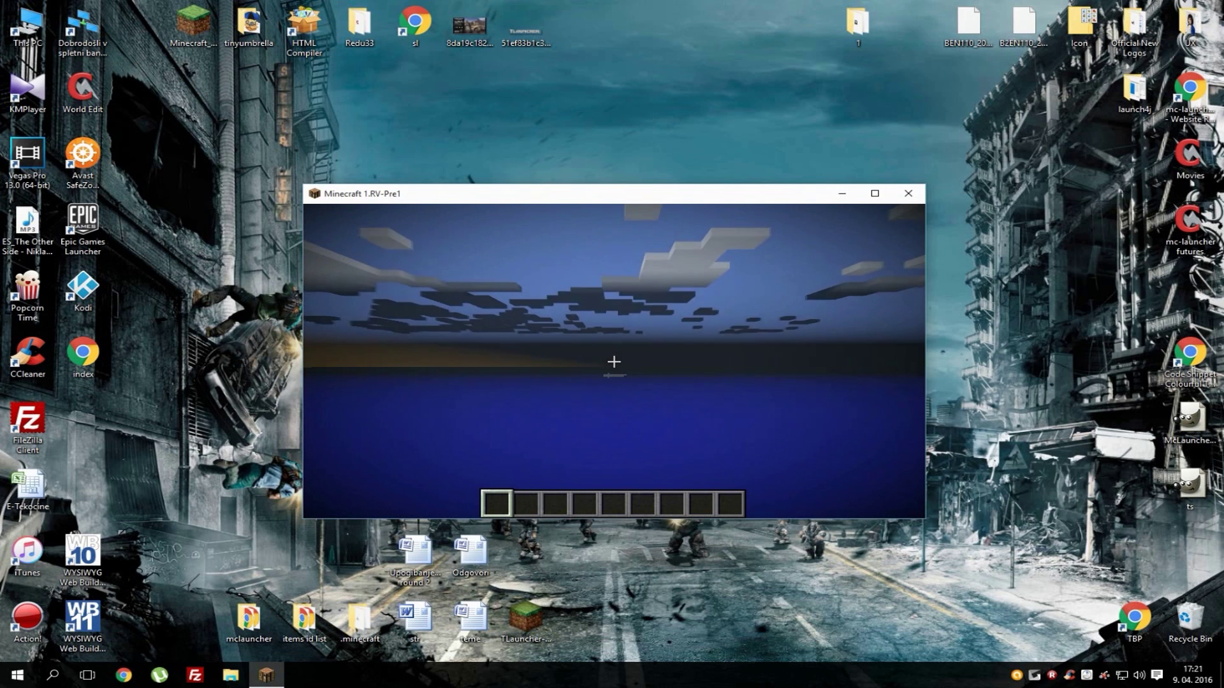
- Maximise the Minecraft window, then walk between the dark forest and the lake
key(e)
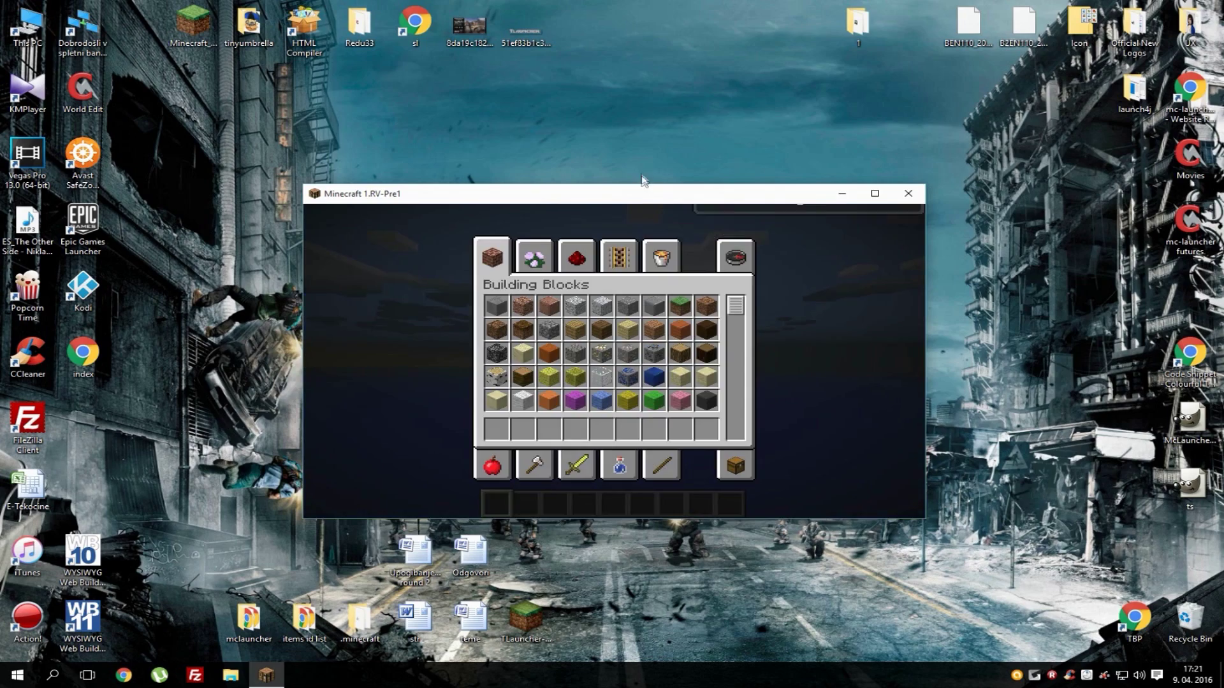
drag(662, 196, 684, 22)
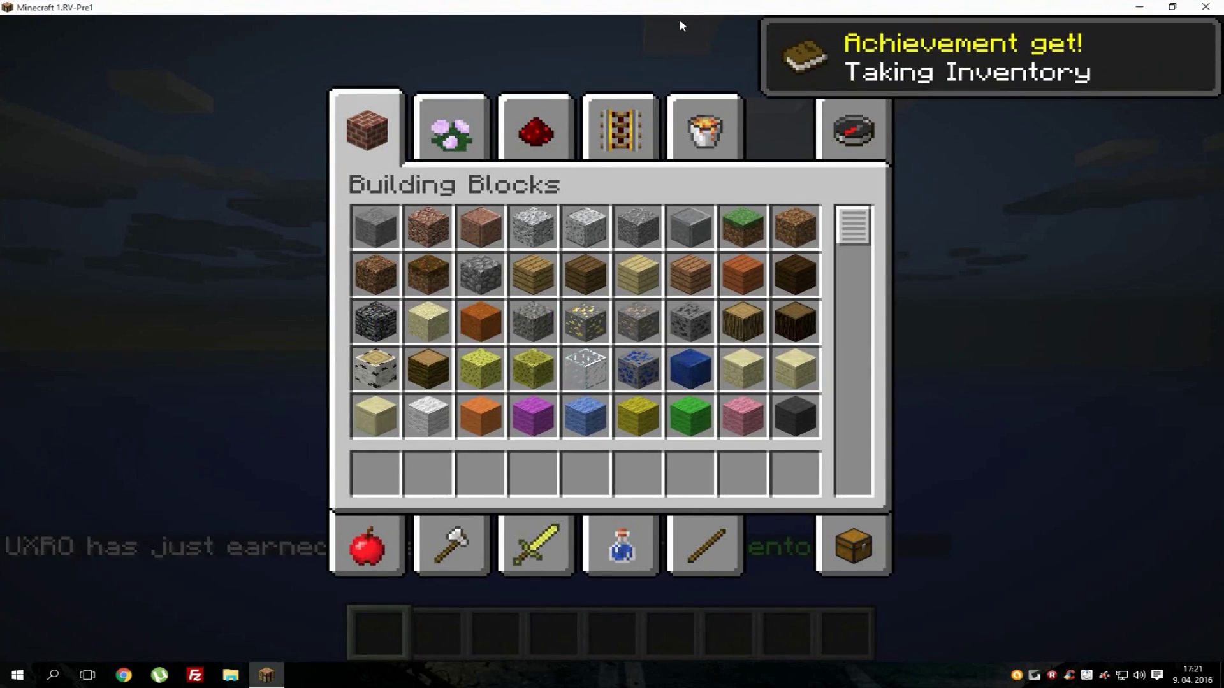
key(e)
key(w)
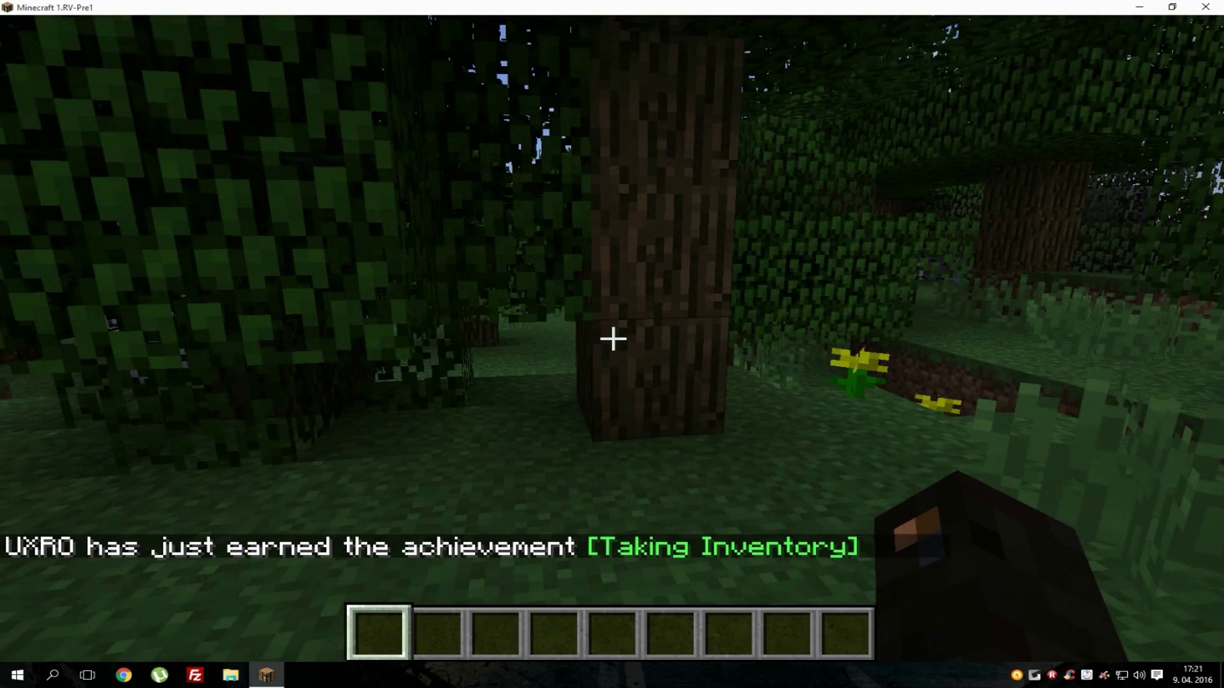
key(w)
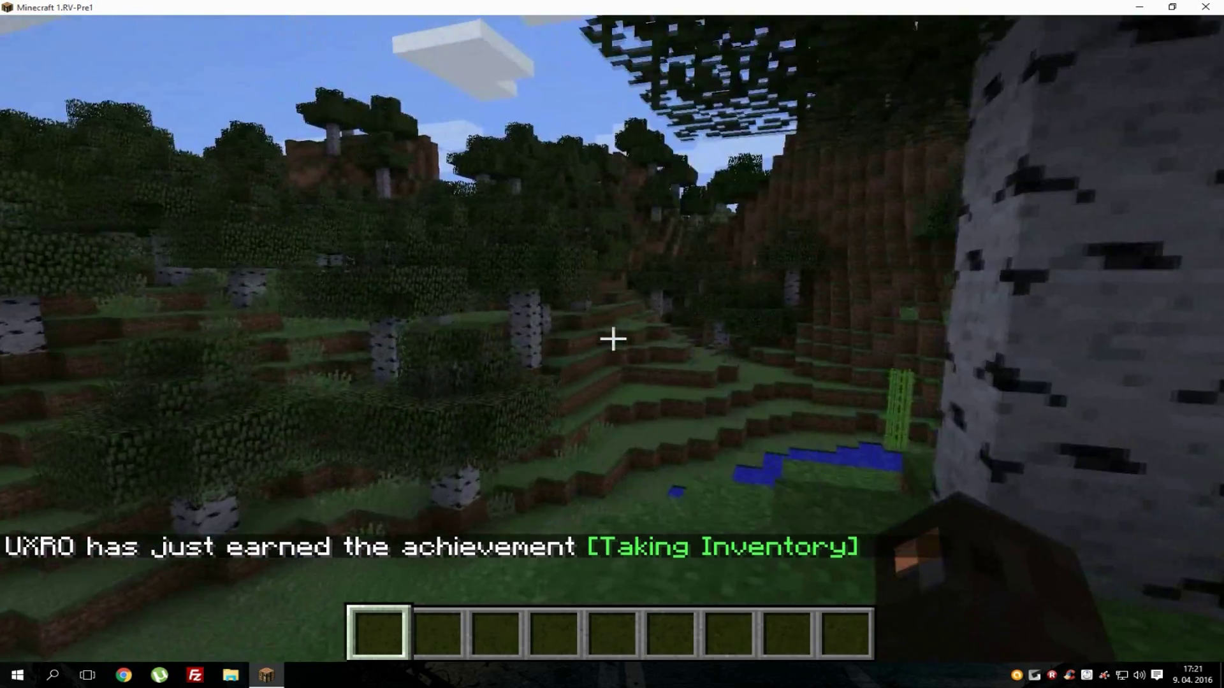
key(w)
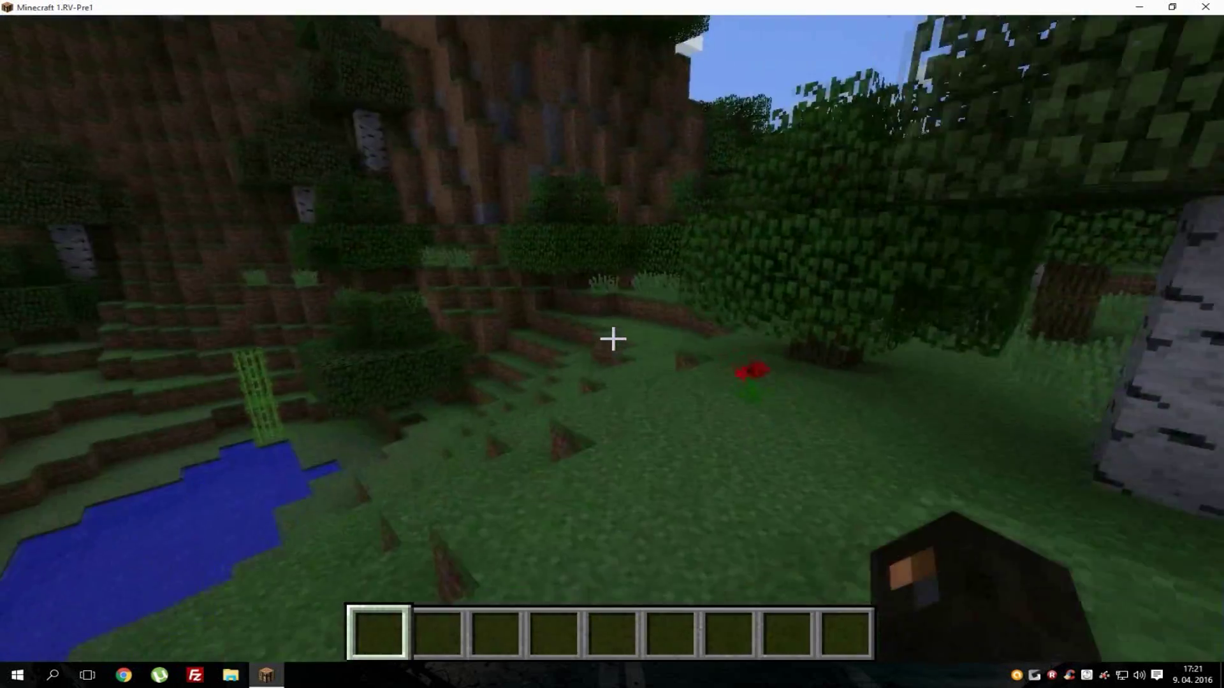
key(e)
- Put the Reality Vision goggles, Ankle Monitor and green-gem ring in hotbar slots 1–3
click(450, 548)
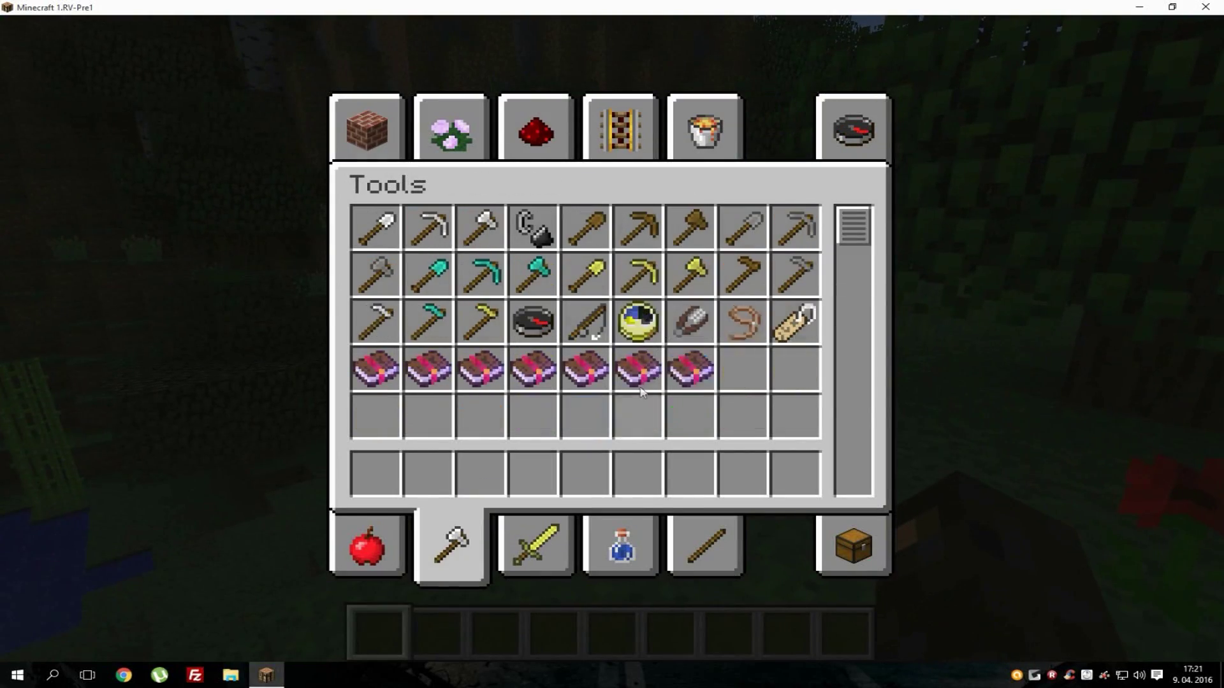
click(536, 547)
scroll(627, 377, down, 2)
scroll(627, 402, down, 3)
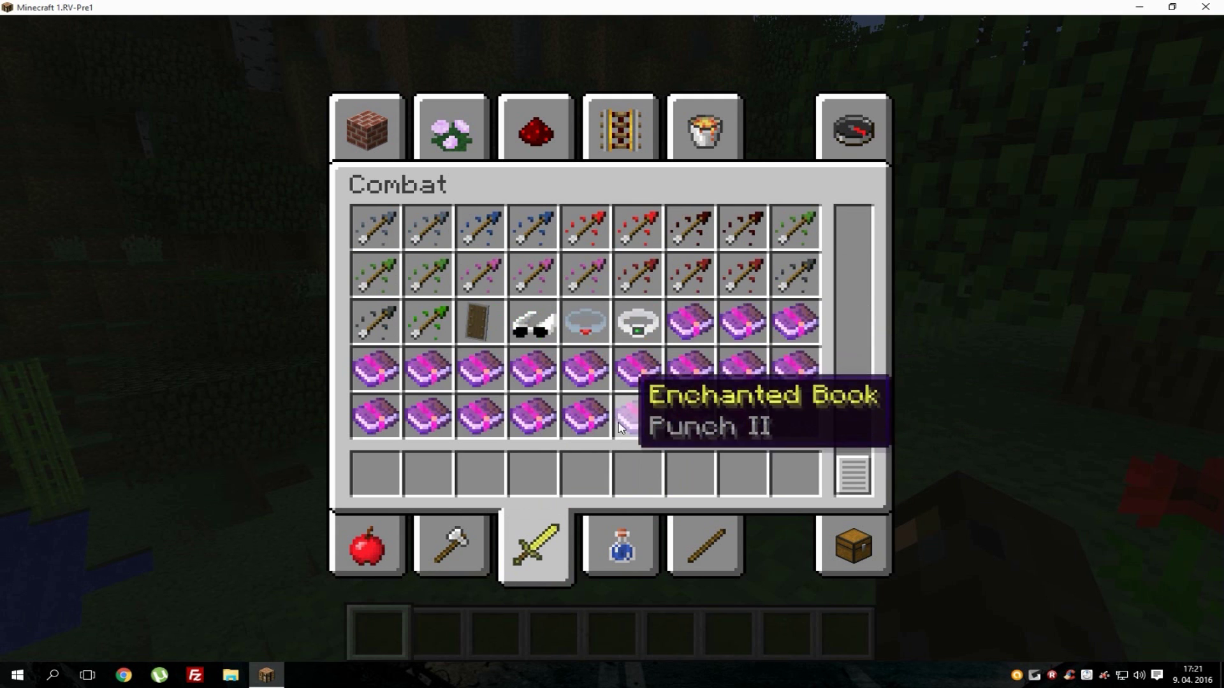
scroll(525, 331, down, 1)
click(525, 333)
click(375, 473)
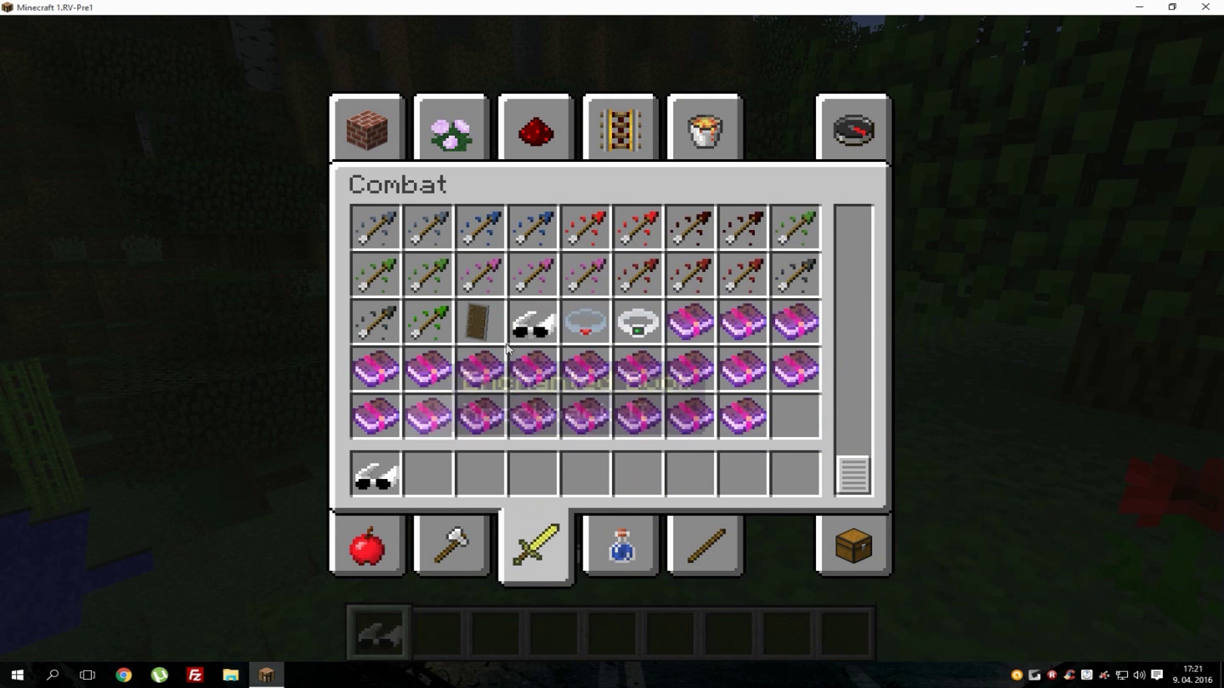
click(585, 323)
click(427, 476)
click(638, 323)
click(480, 473)
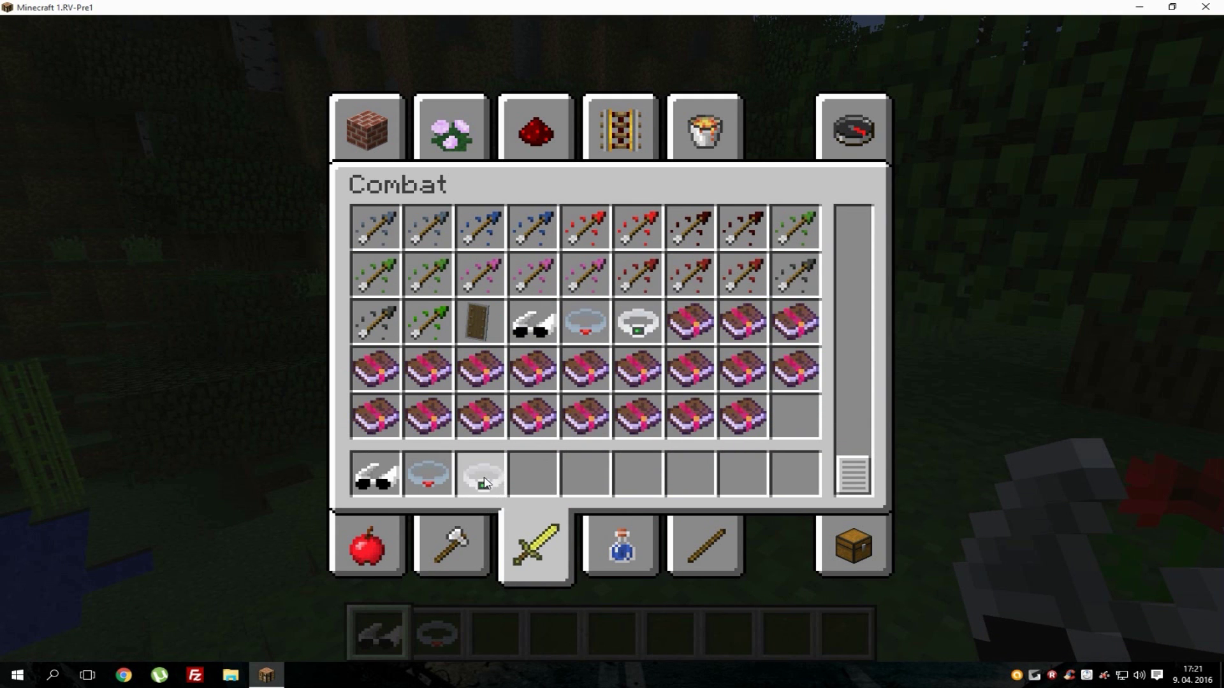
- Wear the goggles as a helmet and view the world through them
click(853, 545)
click(375, 473)
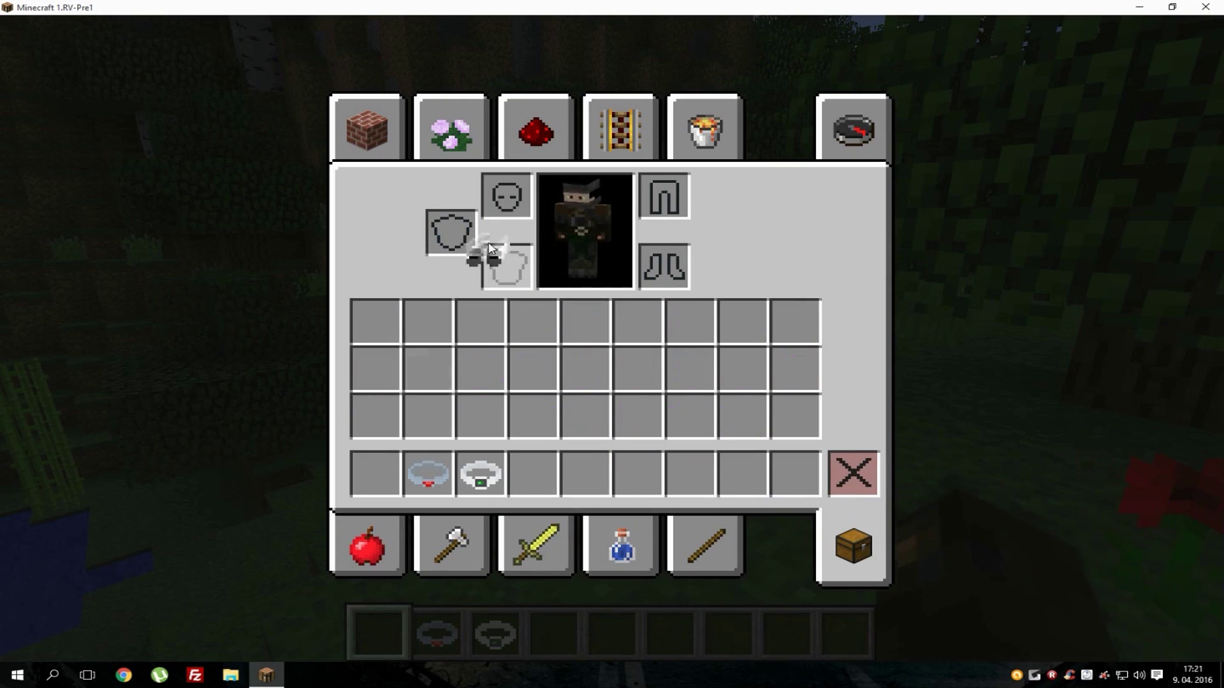
click(521, 191)
key(e)
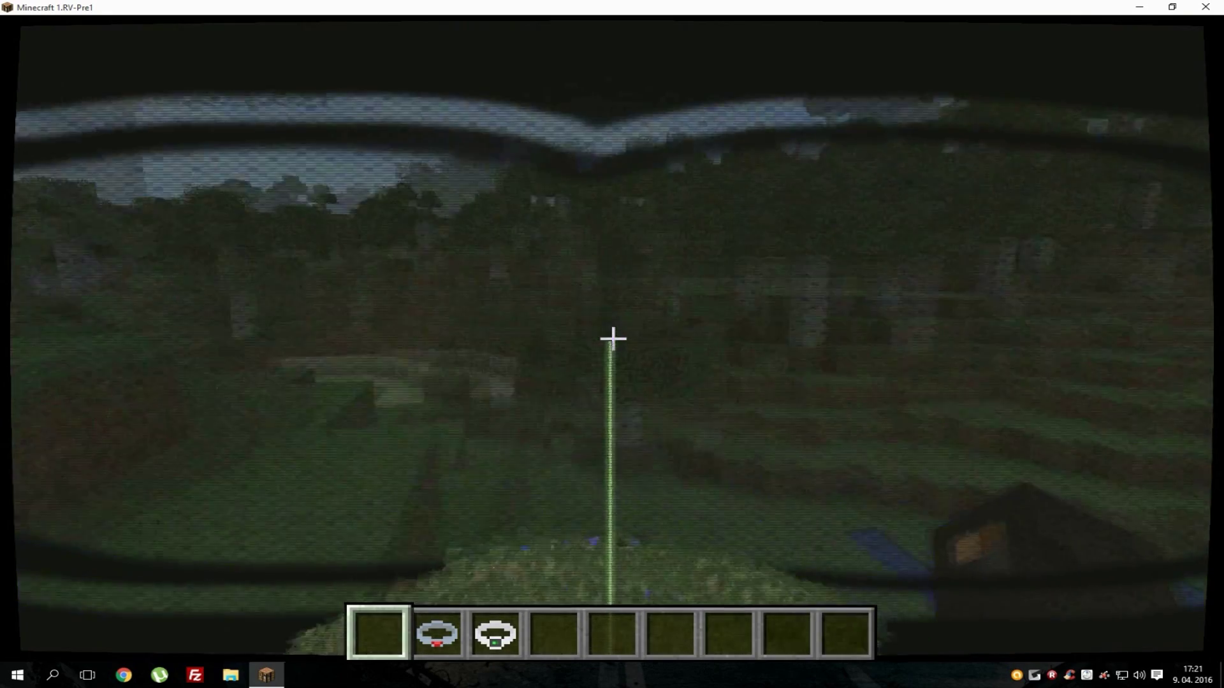
key(Escape)
key(Escape)
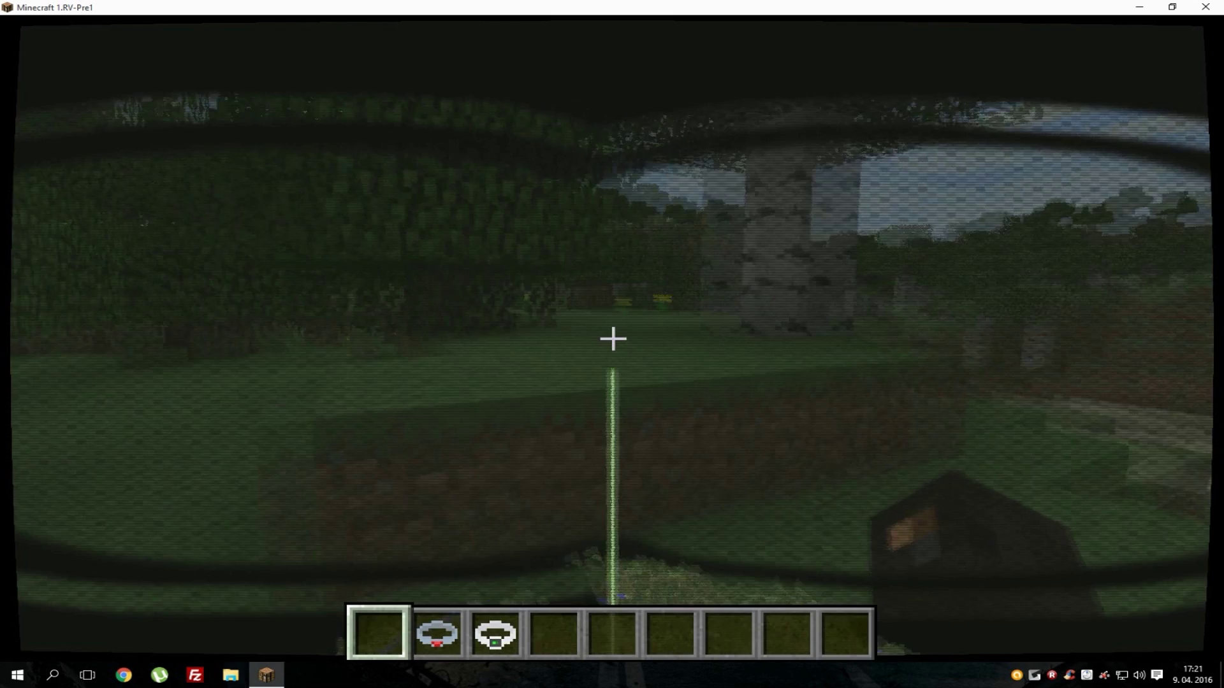
- Put the Ankle Monitor on the character's feet and pick up the Smarter Watch
key(e)
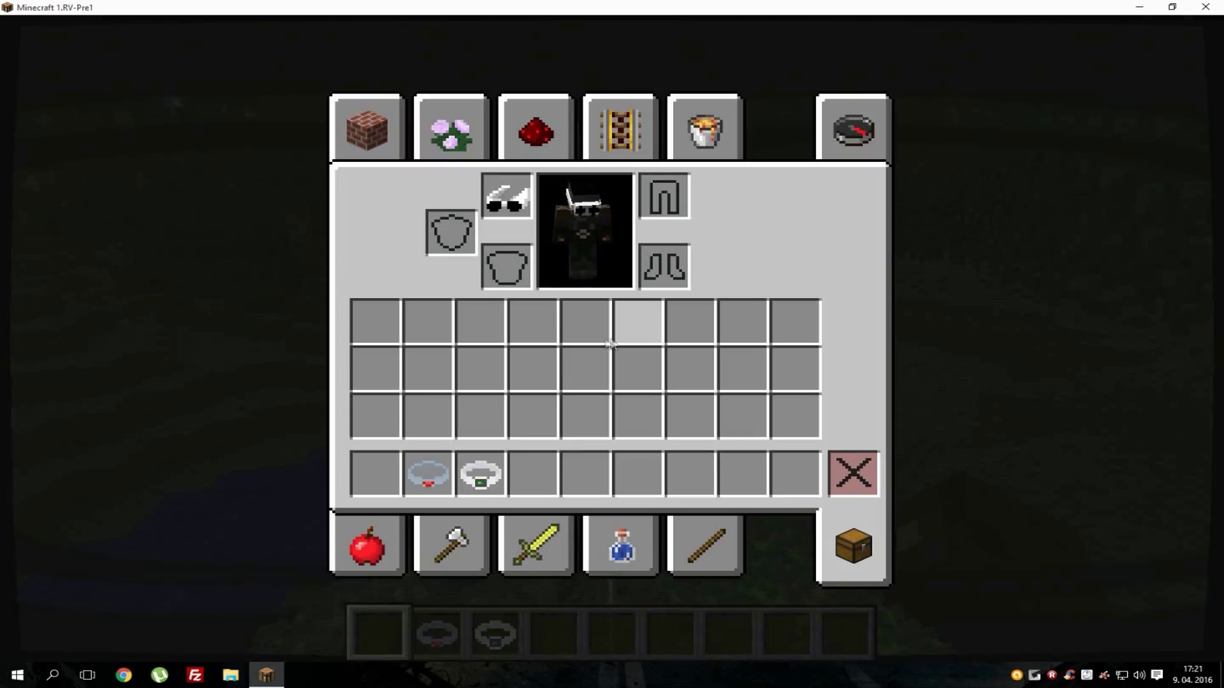
click(443, 464)
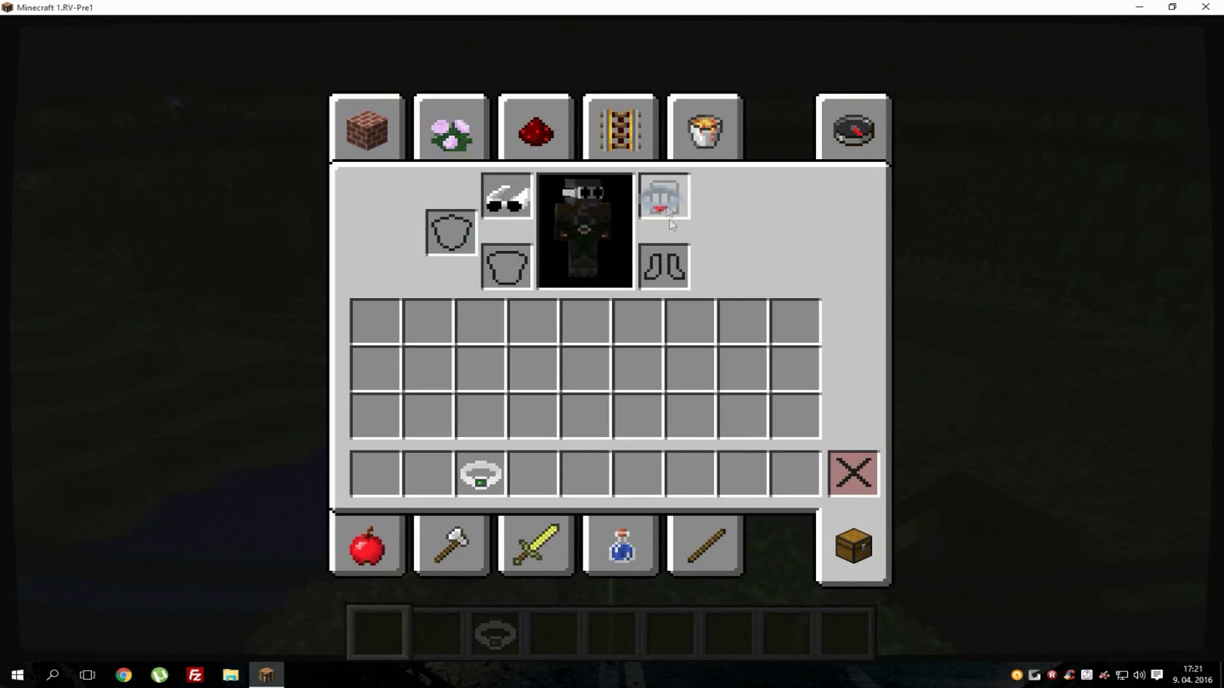
click(664, 266)
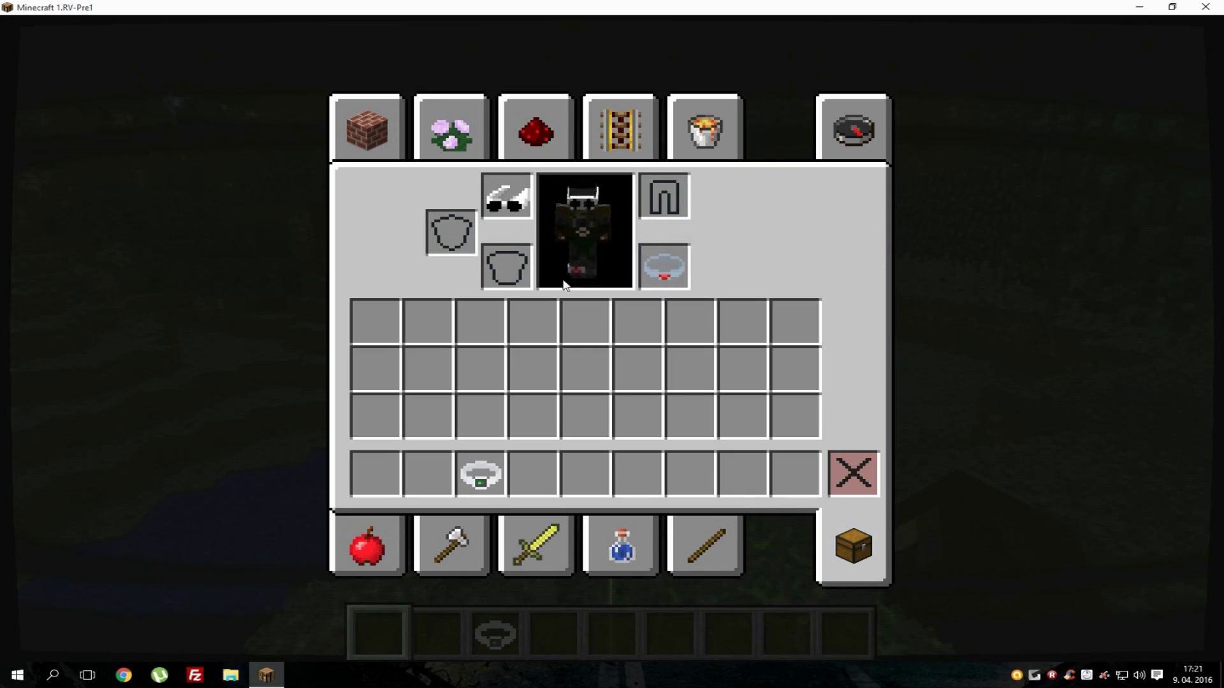
click(480, 472)
click(680, 201)
key(e)
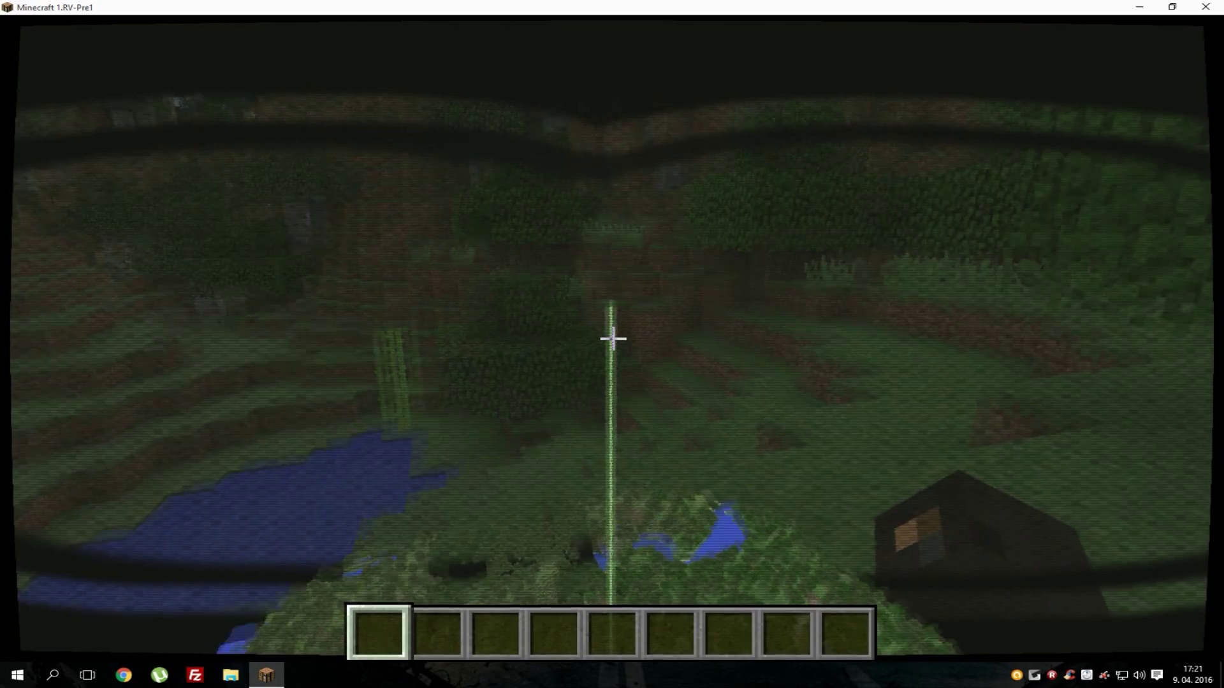
key(e)
key(e)
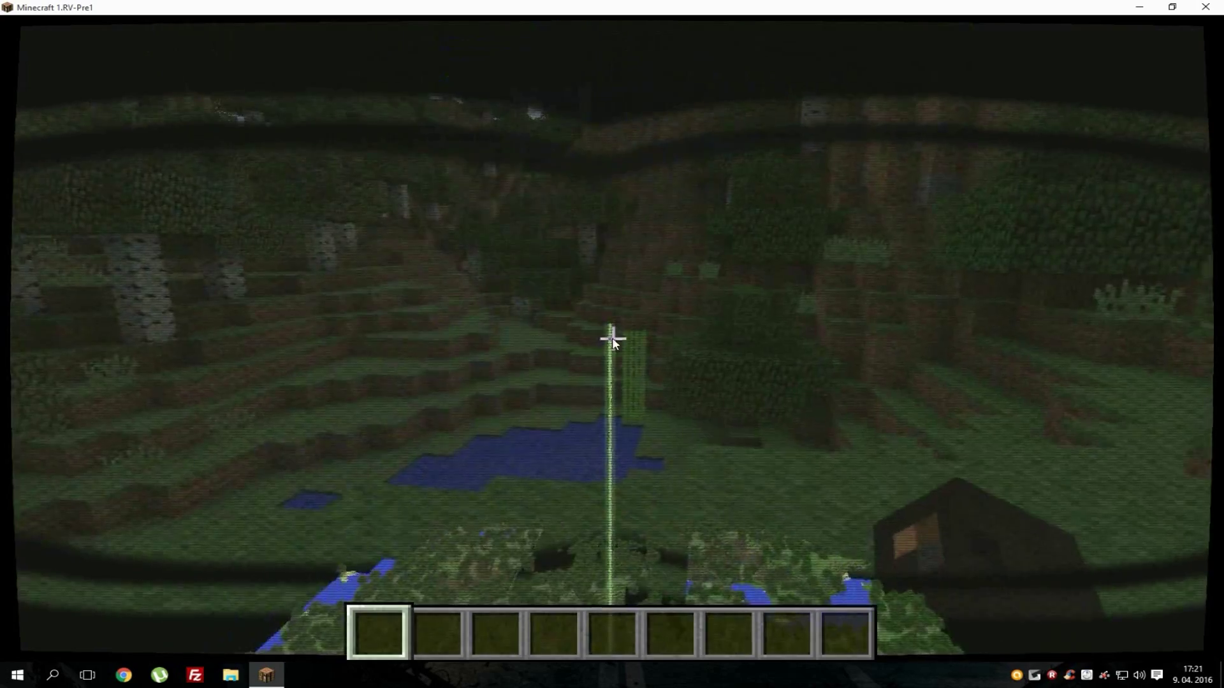
key(e)
- Add another Ankle Monitor and the Combat tab's Smarter Watch to the hotbar
click(452, 541)
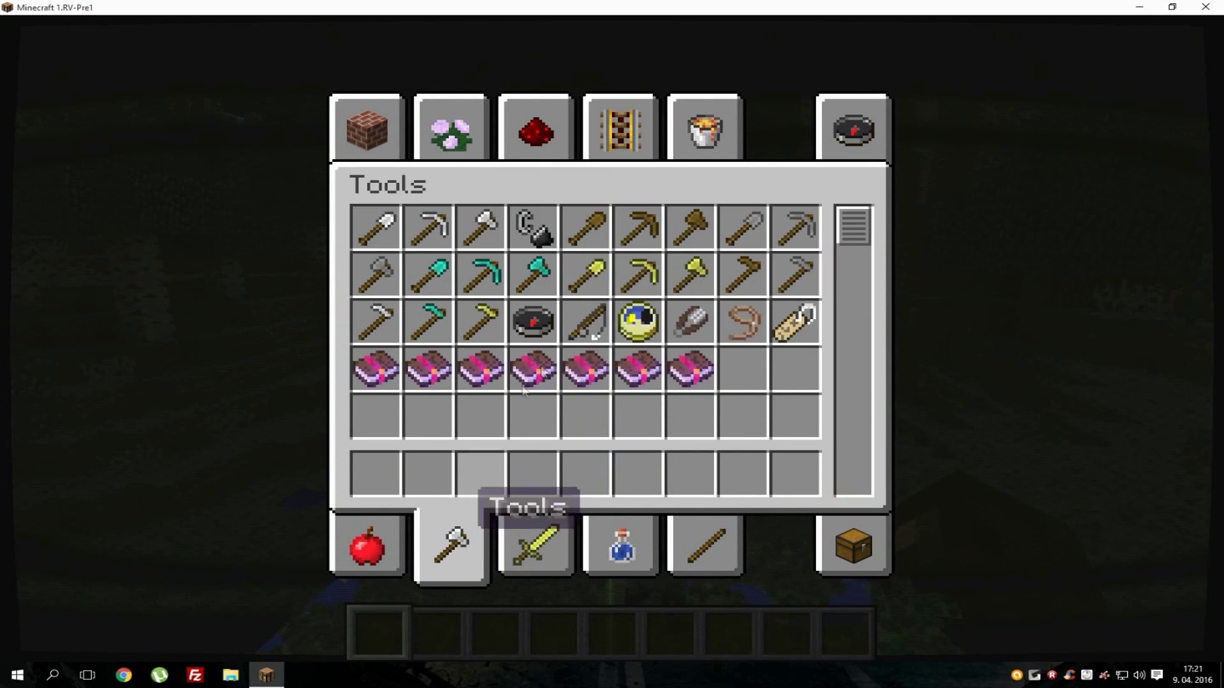
click(534, 541)
scroll(608, 414, down, 5)
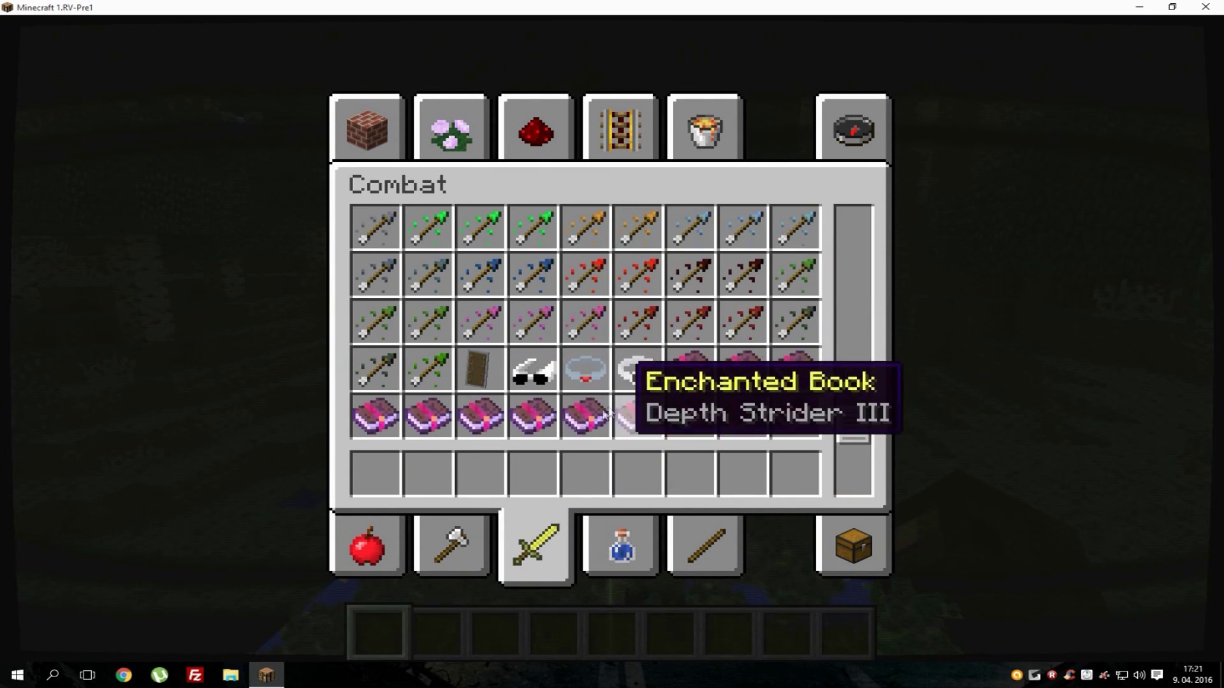
key(4)
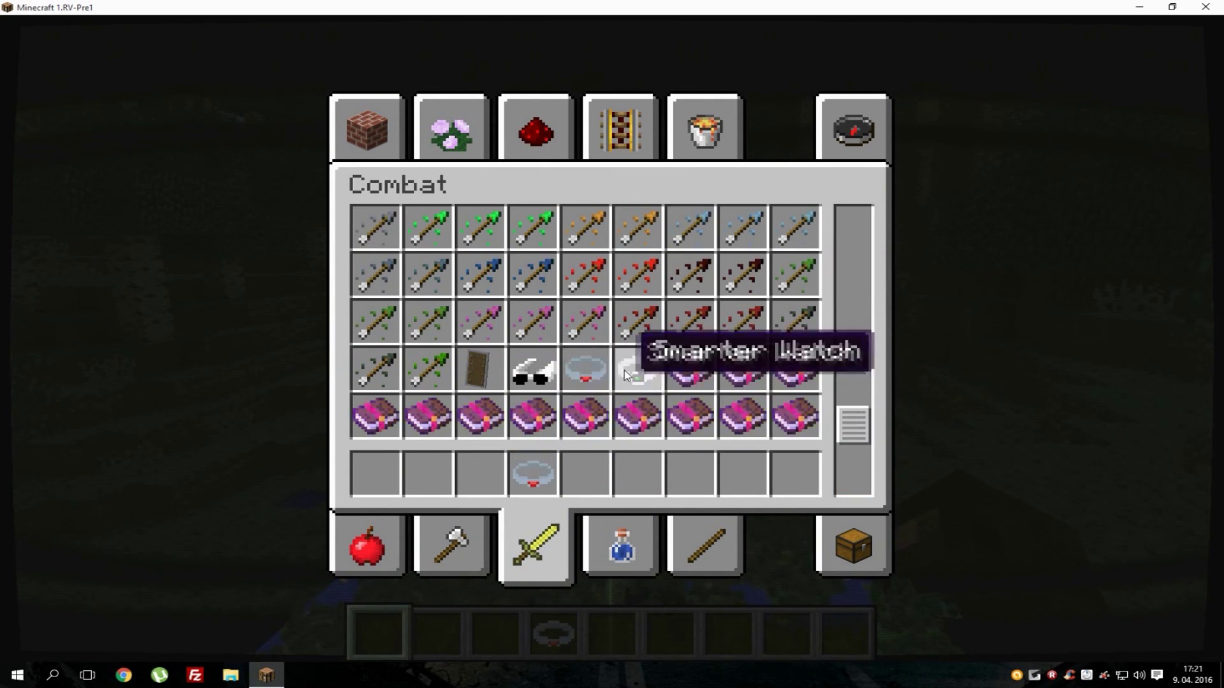
click(631, 371)
click(533, 475)
key(e)
key(e)
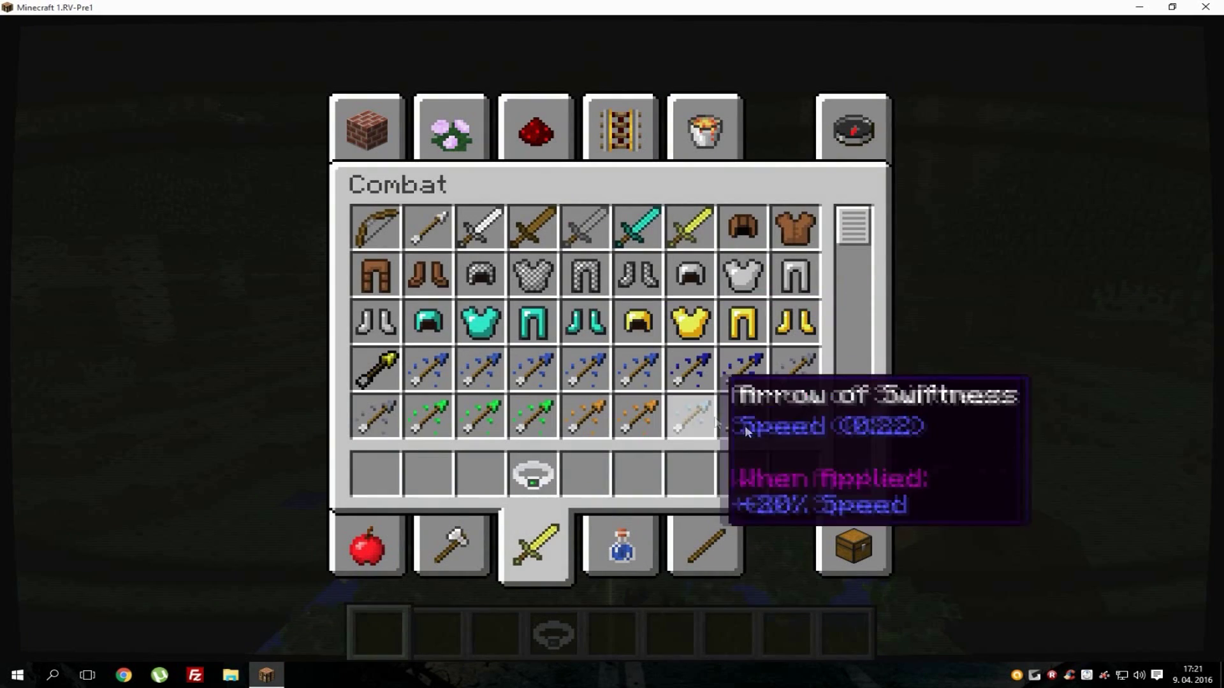
- Equip the goggles on the head and the Smarter Watch in the offhand
click(853, 547)
click(532, 475)
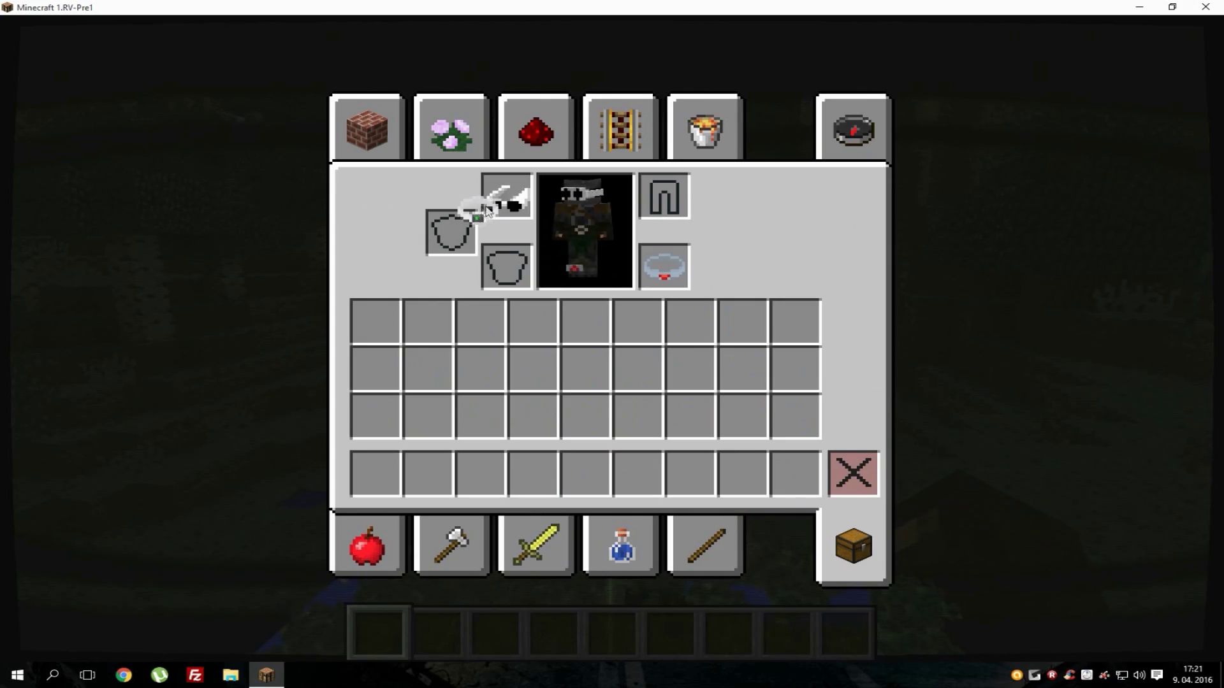
click(487, 211)
click(447, 245)
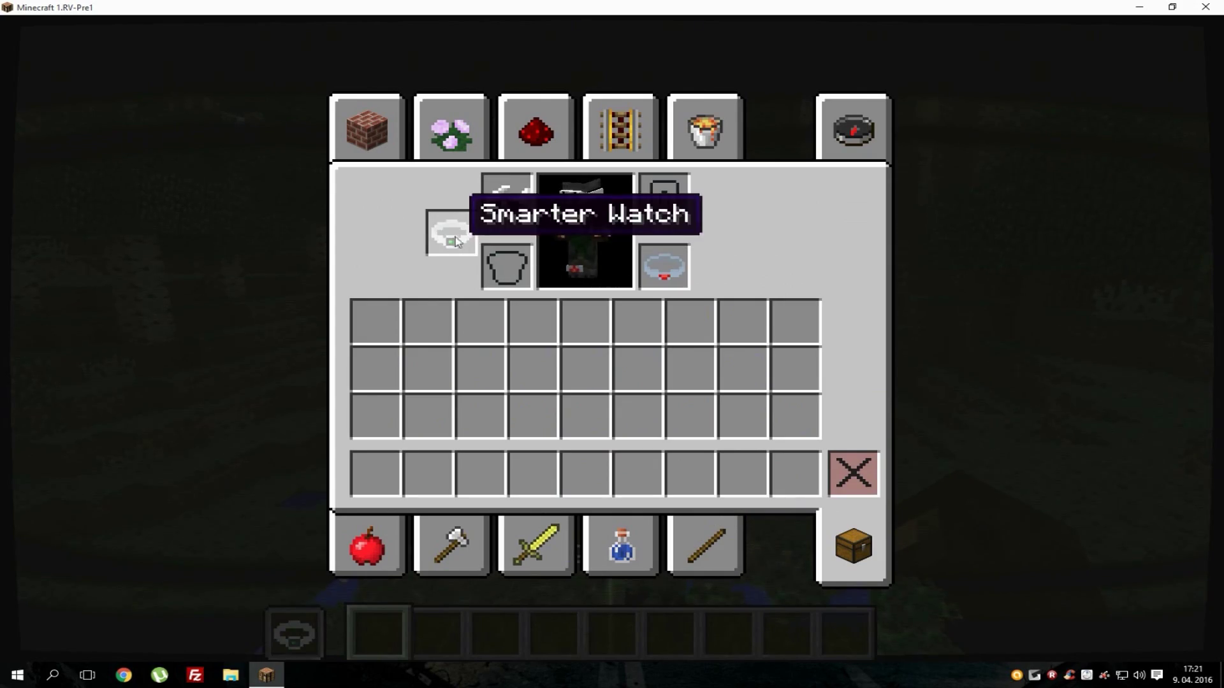
key(e)
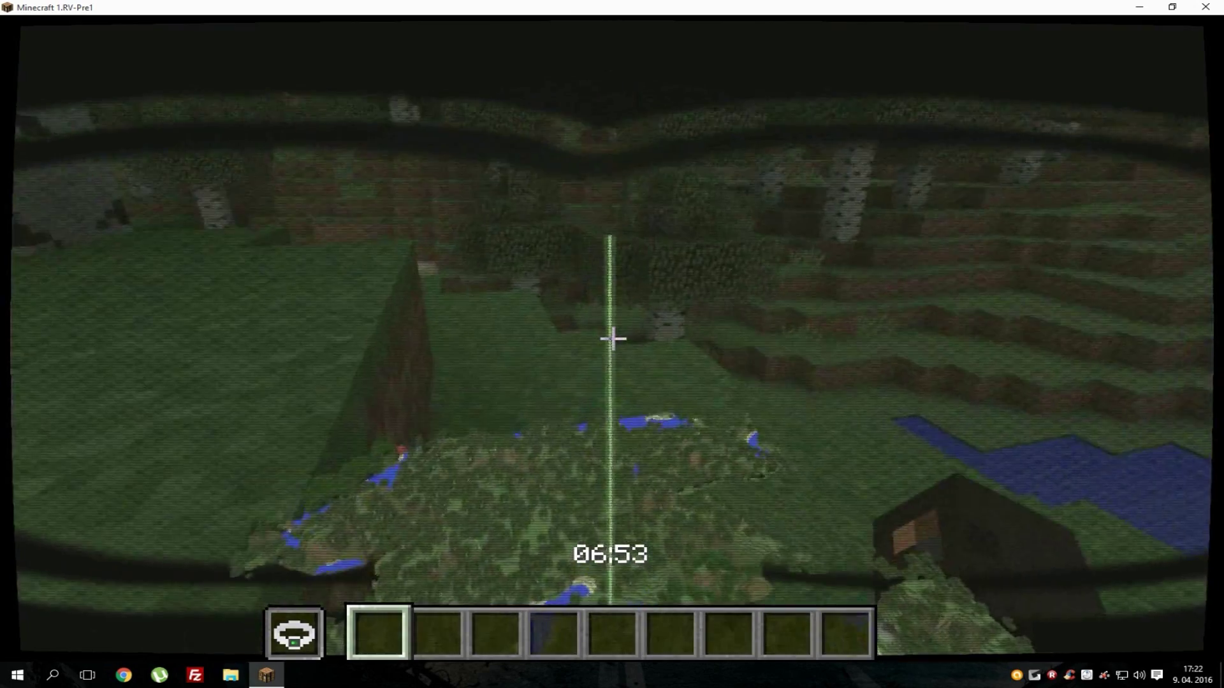
- Sprint and jump forward through the forest trees
key(w)
key(ctrl)
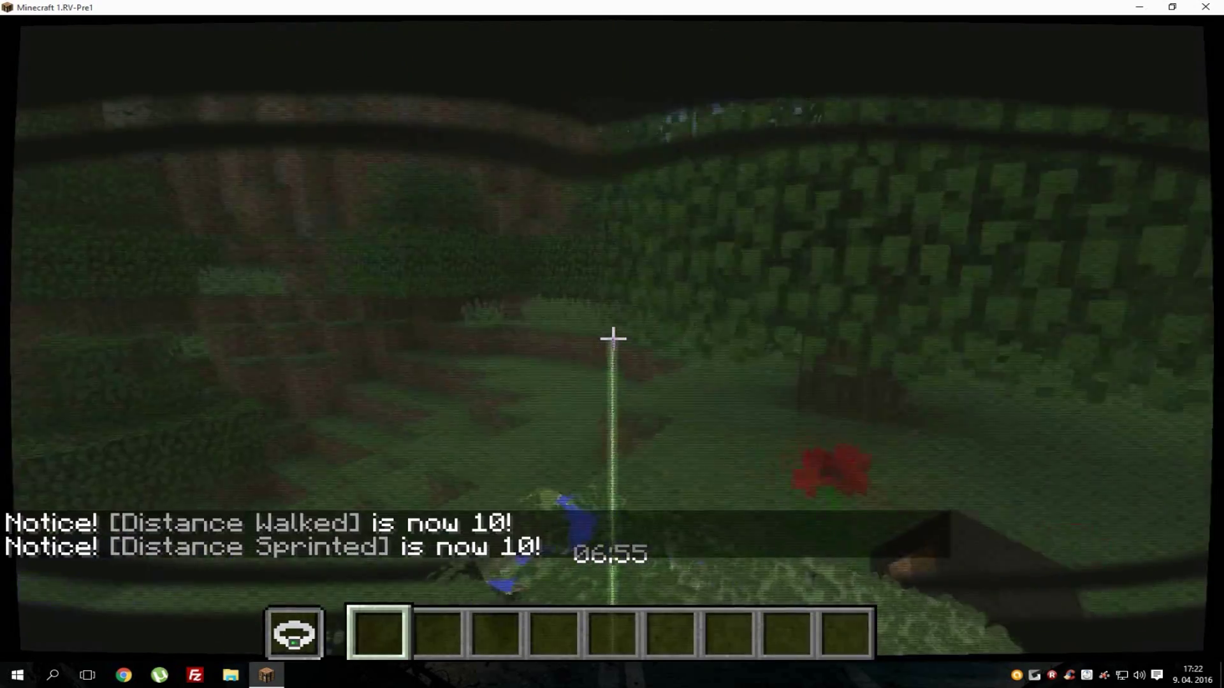
key(space)
key(w)
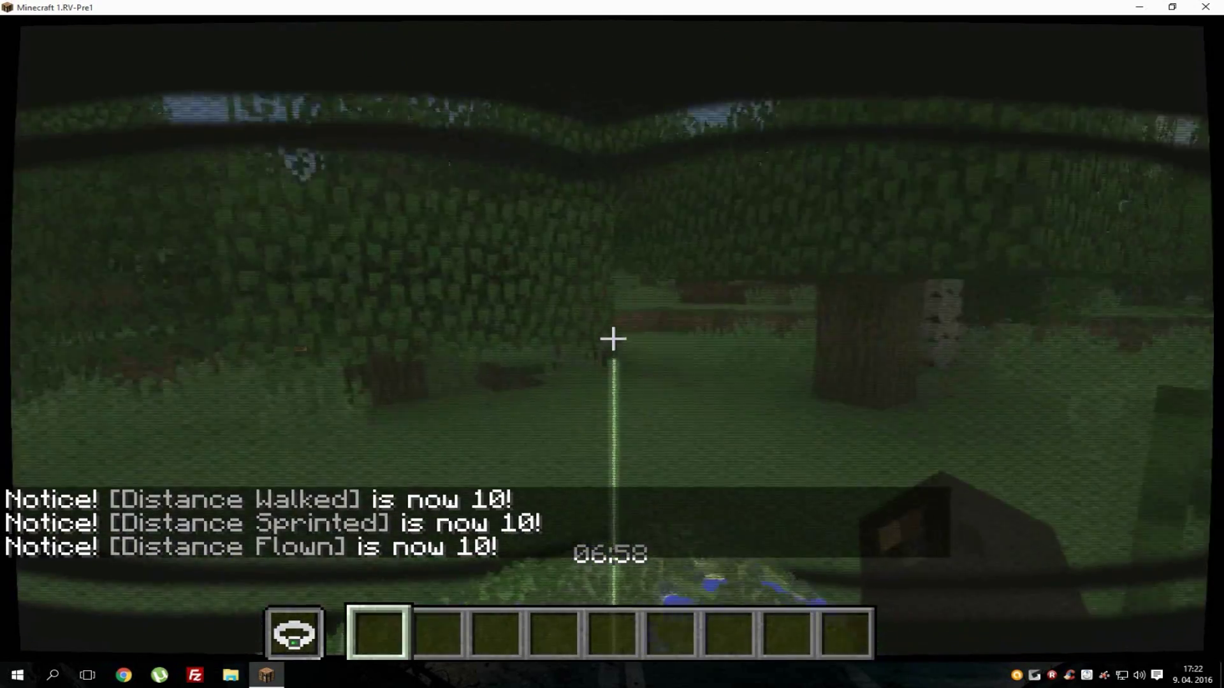
key(w)
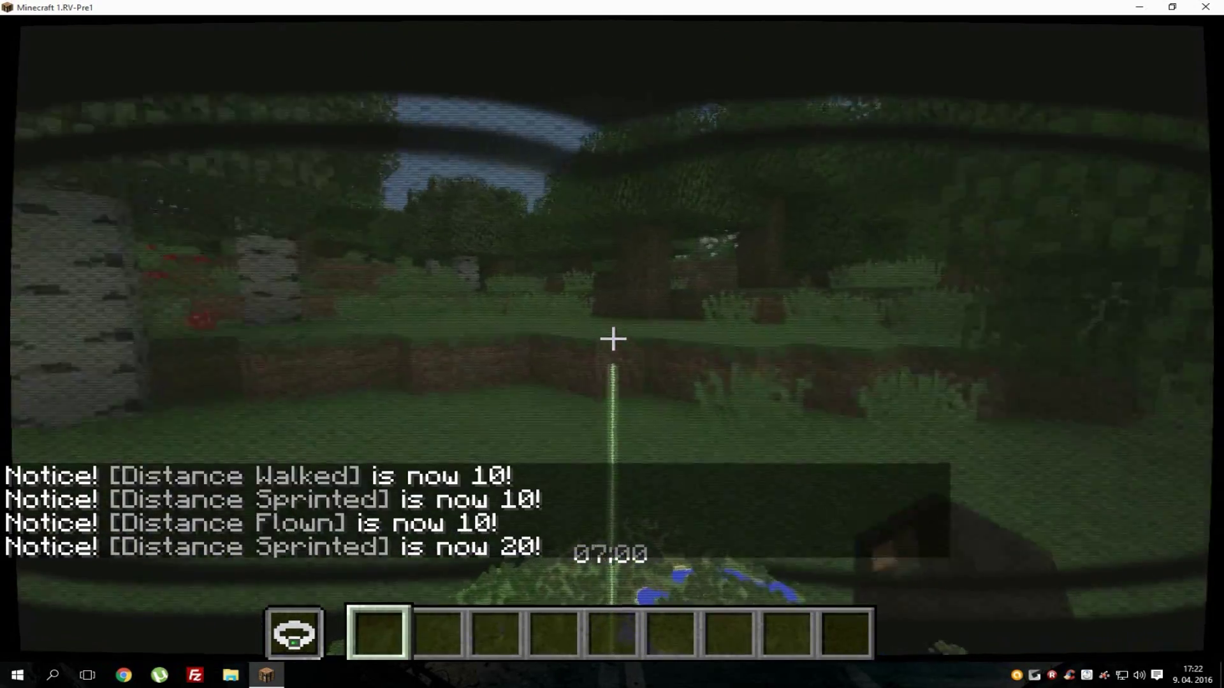
key(w)
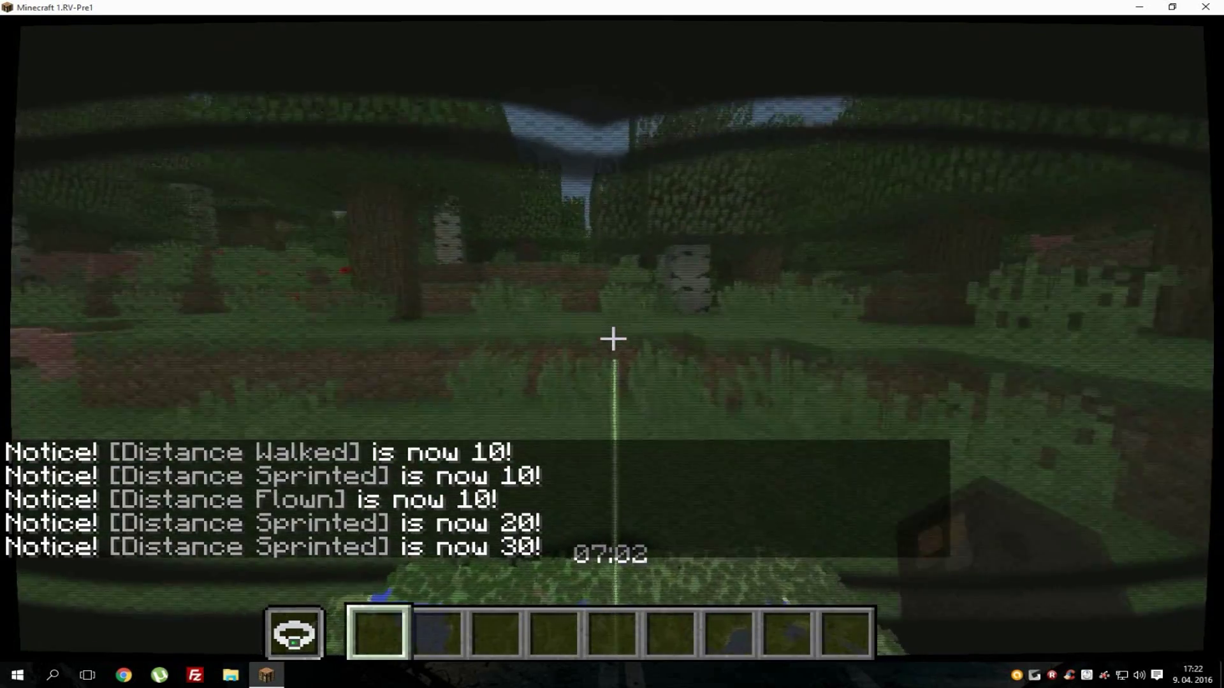
key(w)
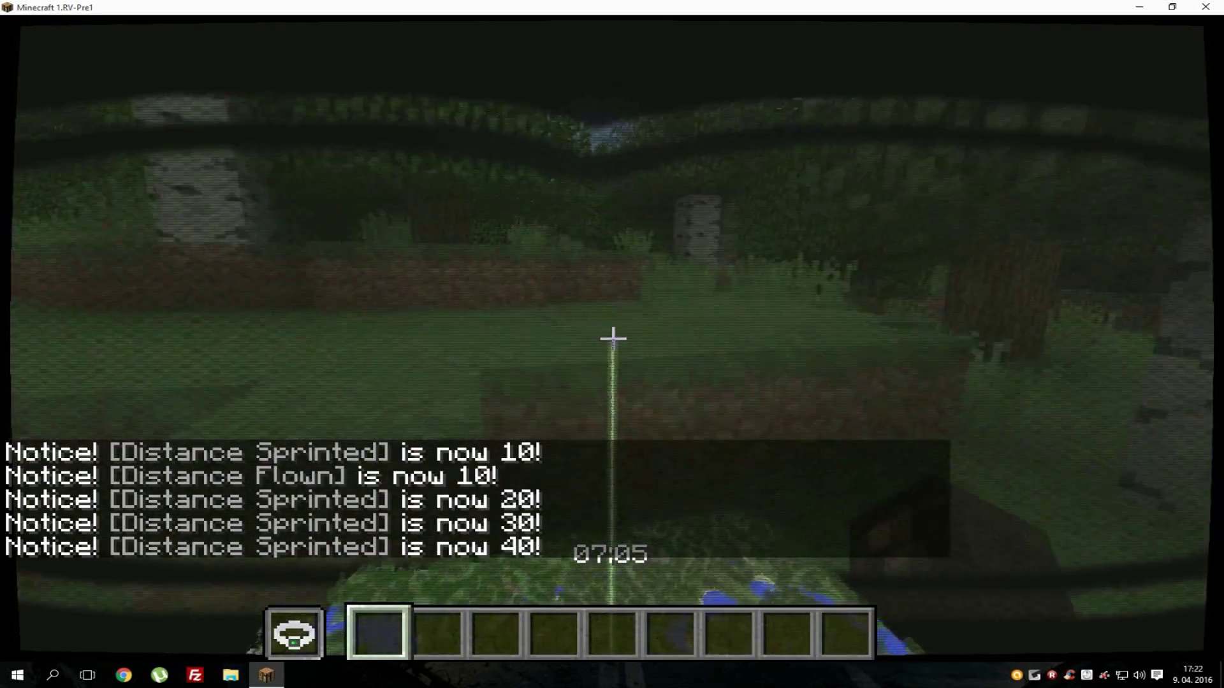
key(w)
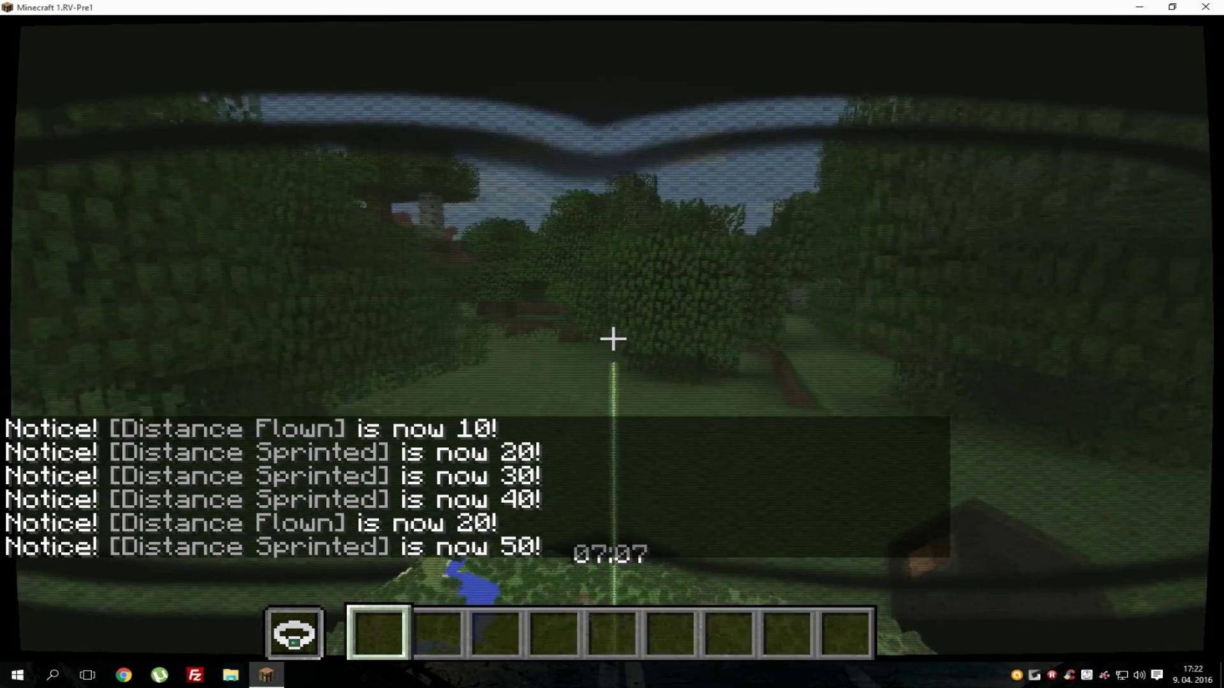
key(w)
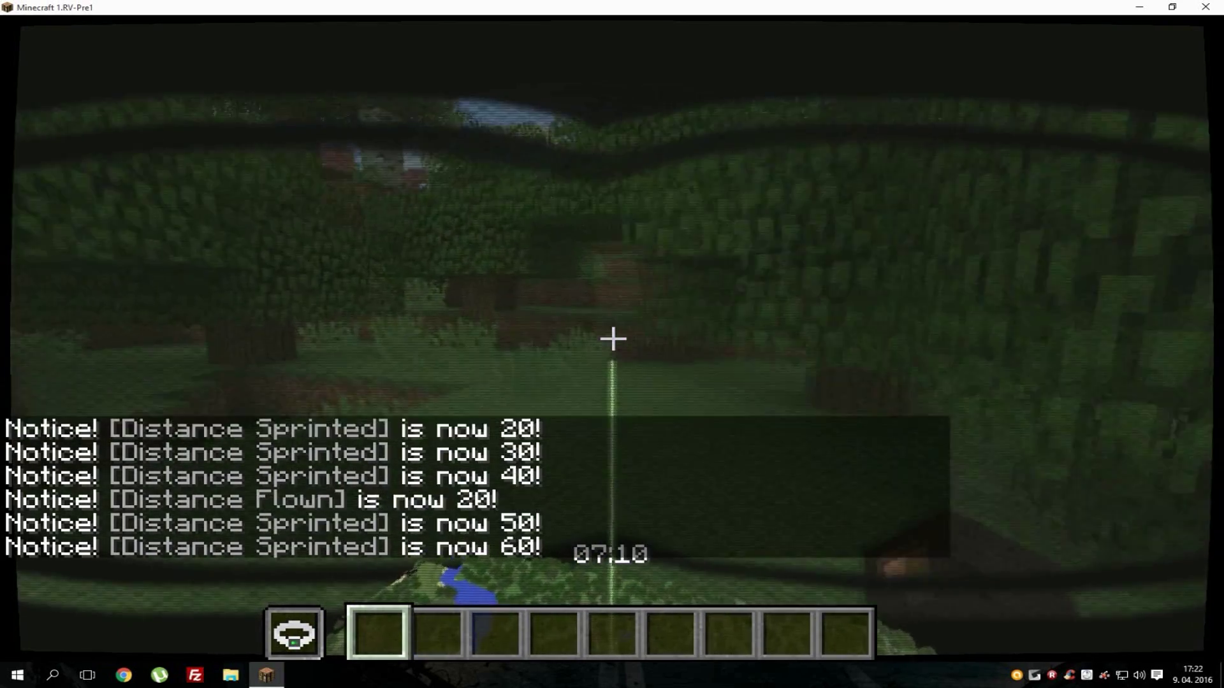
key(w)
key(space)
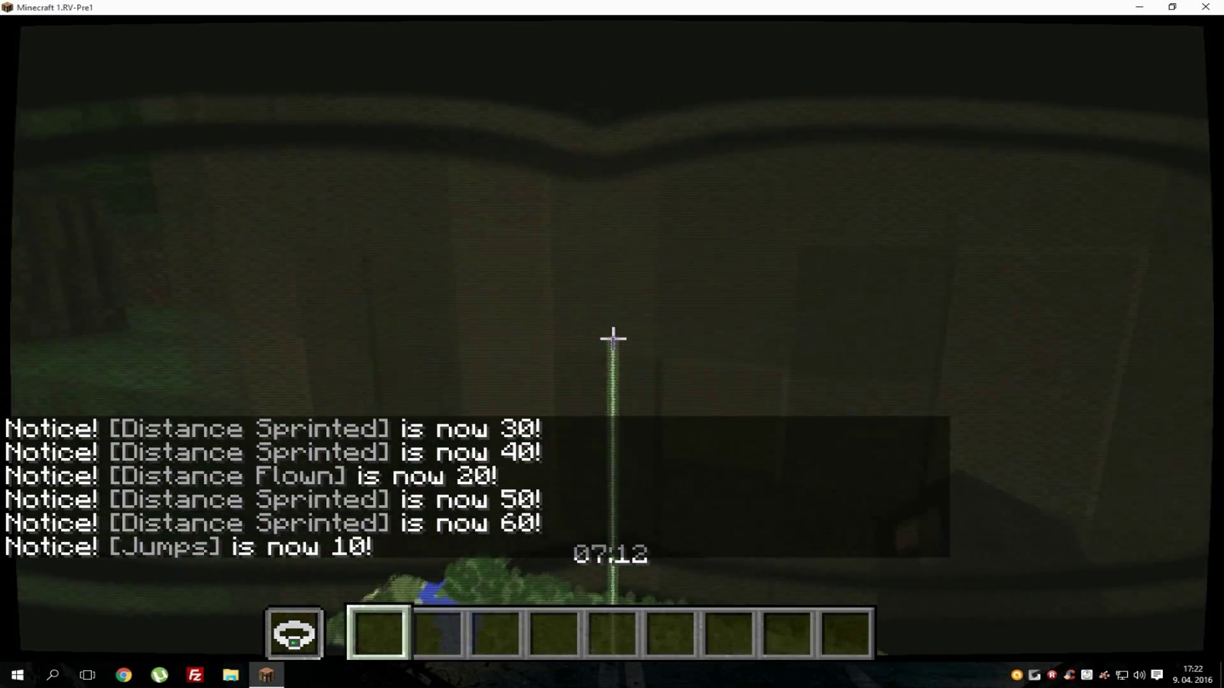
- Keep running past the birch trees, dirt hillside and grassy clearing
key(w)
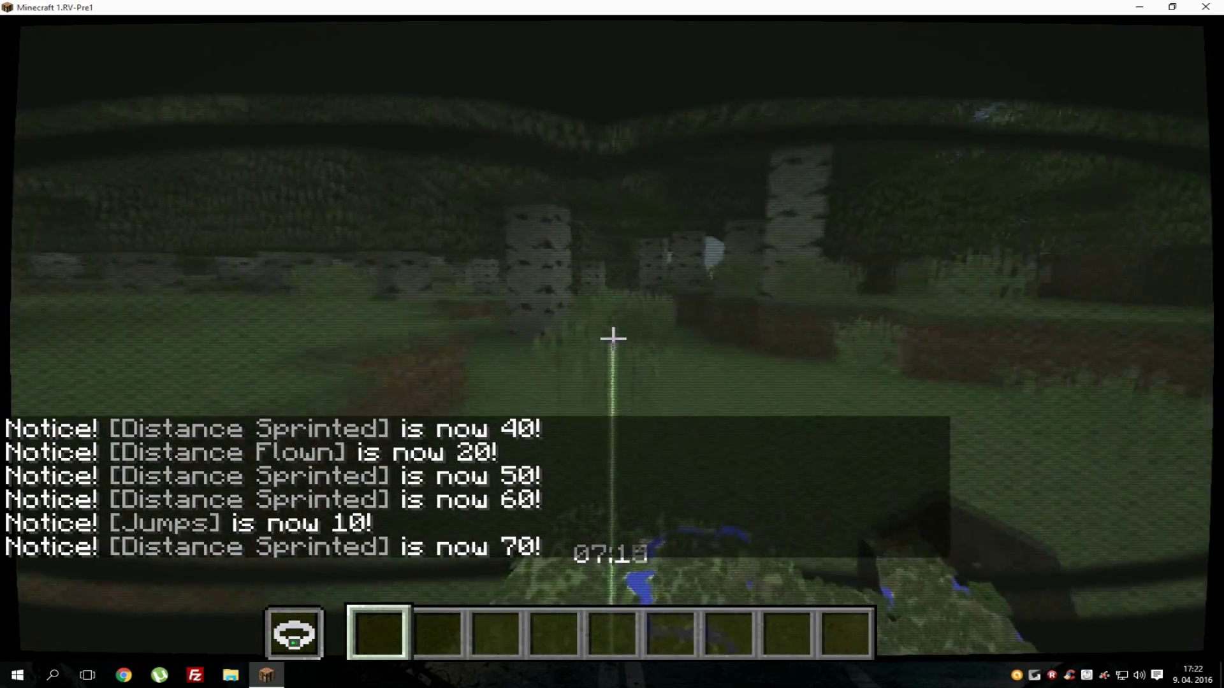
key(w)
key(w)
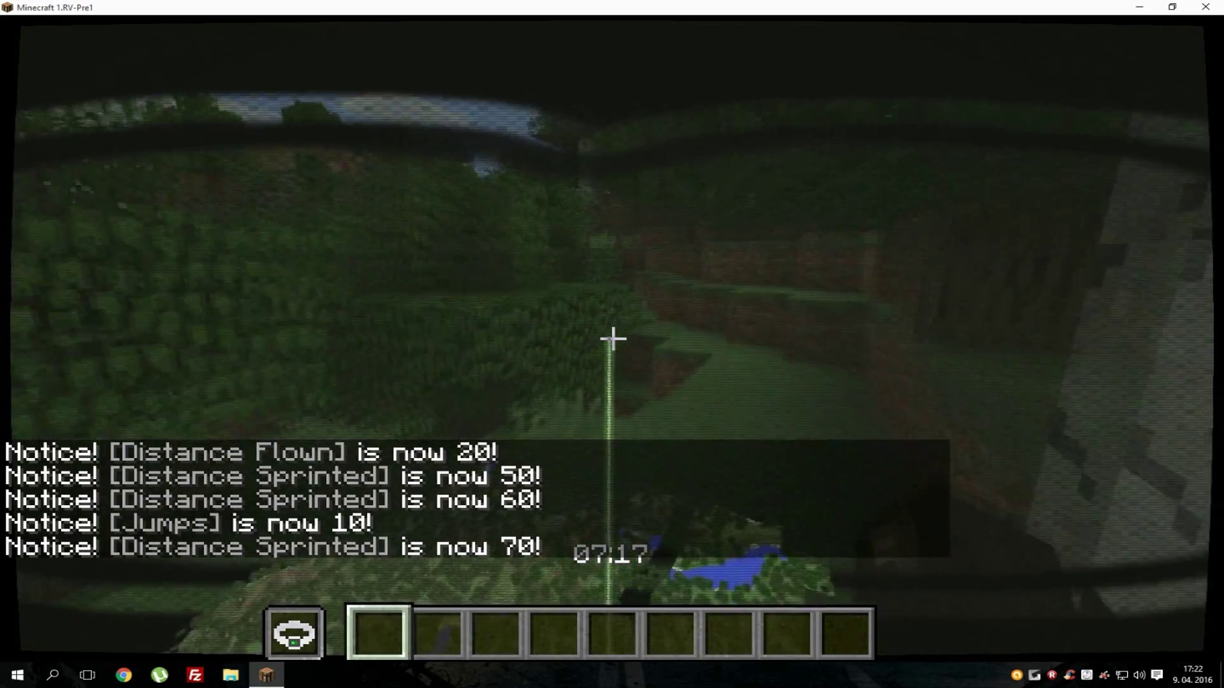
key(w)
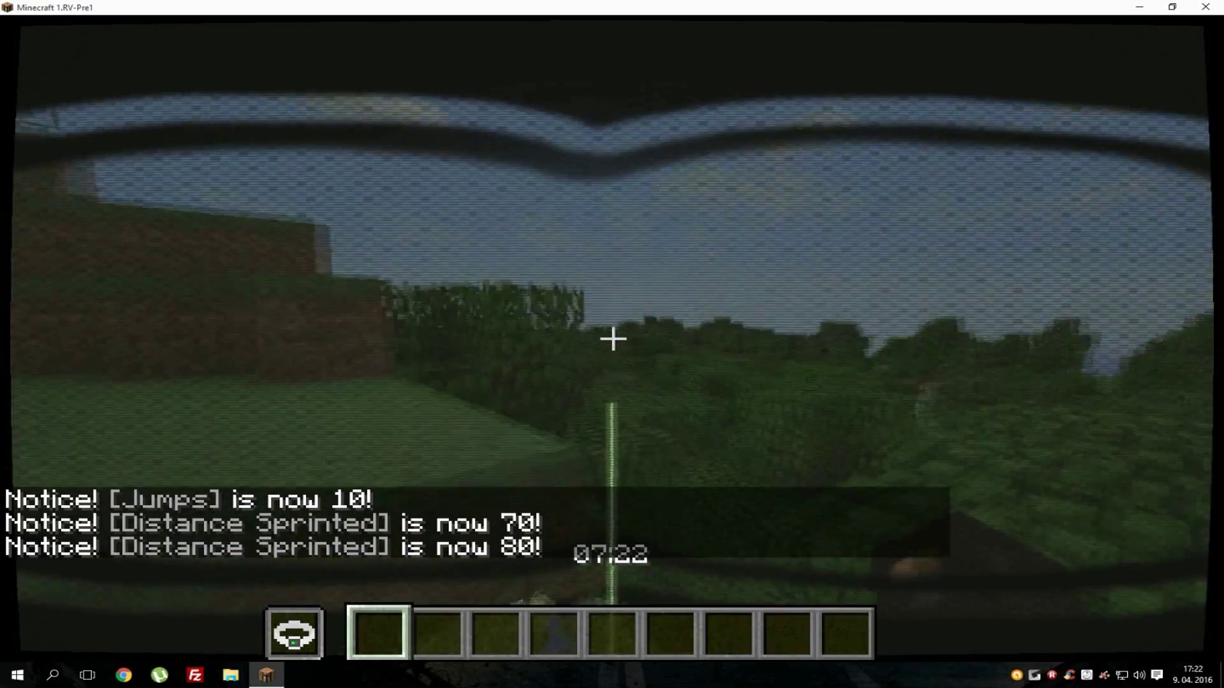
key(w)
key(w)
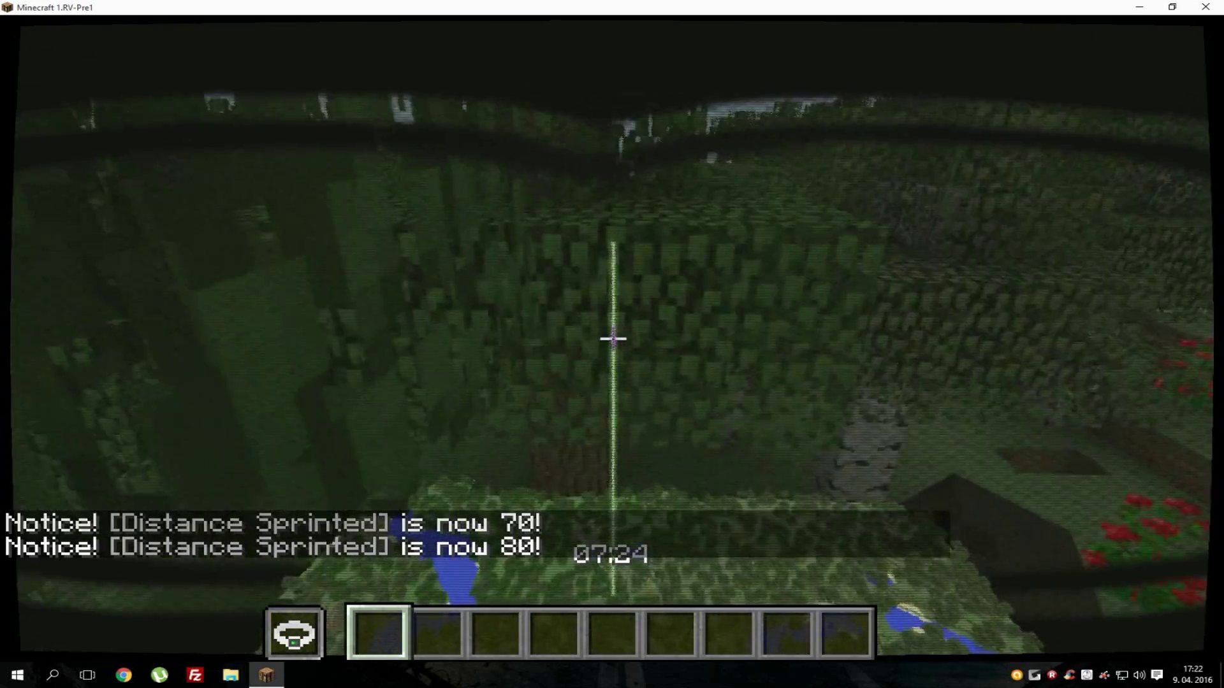
key(w)
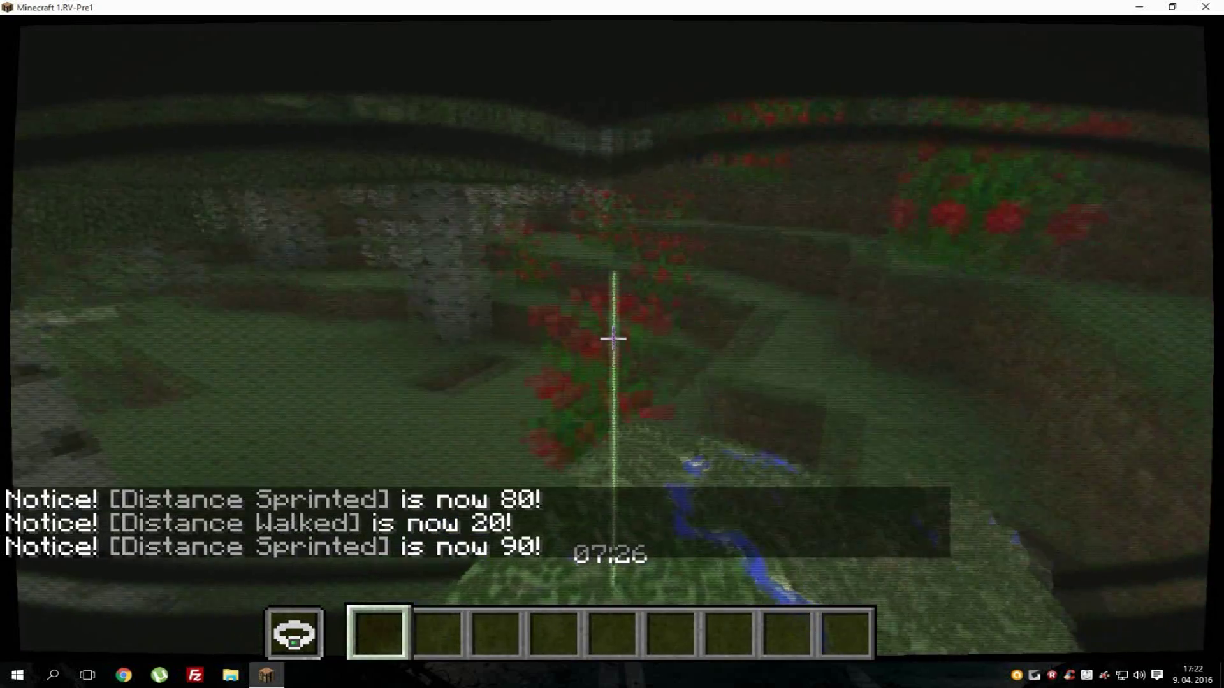
key(w)
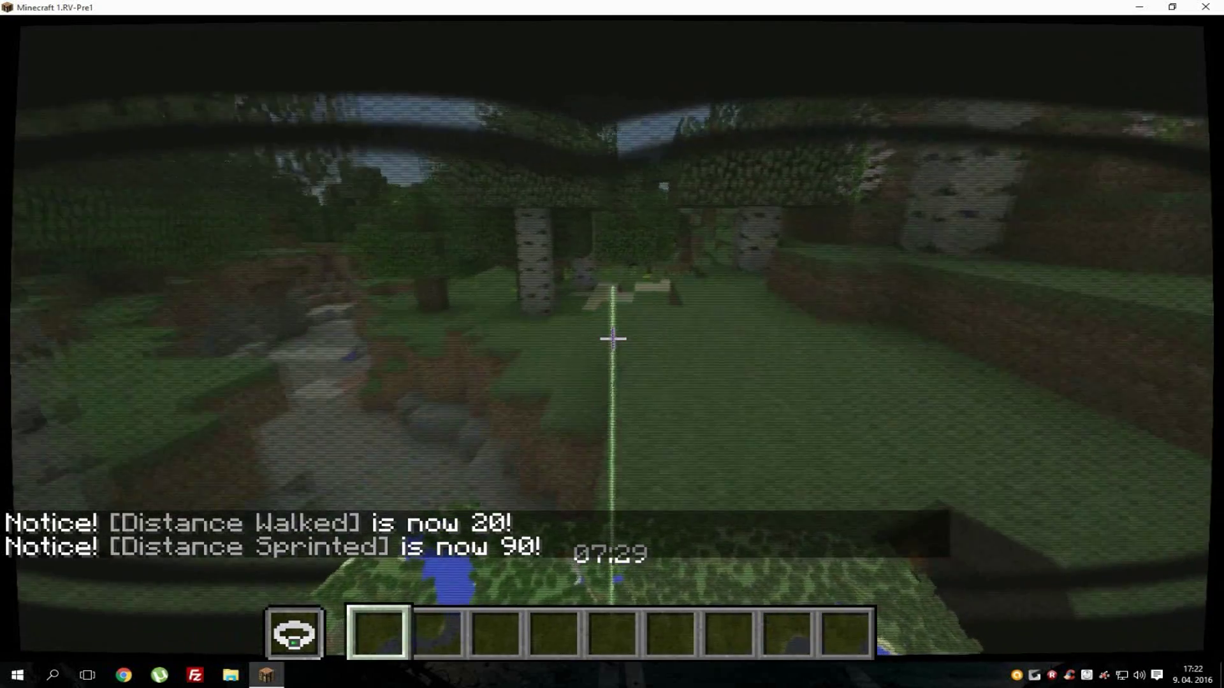